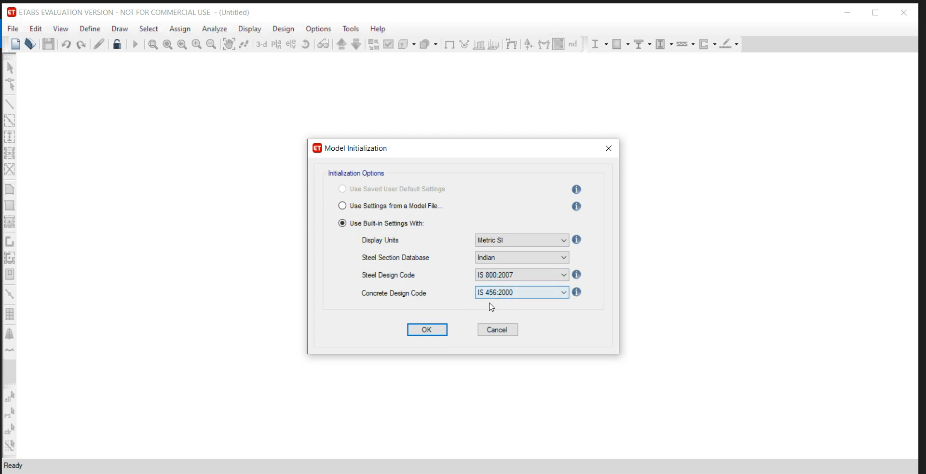
Accept the Metric SI units with Indian design codes and set the grid spacing to 6 m in both X and Y.
left_click(447, 331)
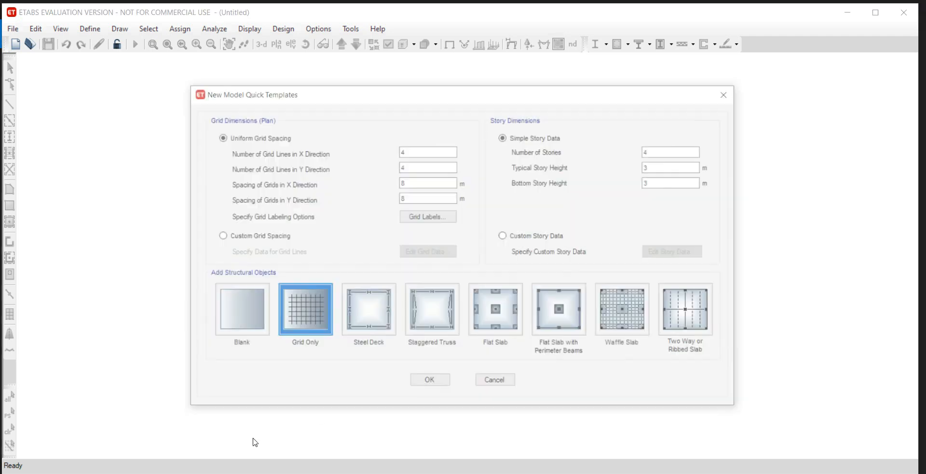
key("alt+Tab")
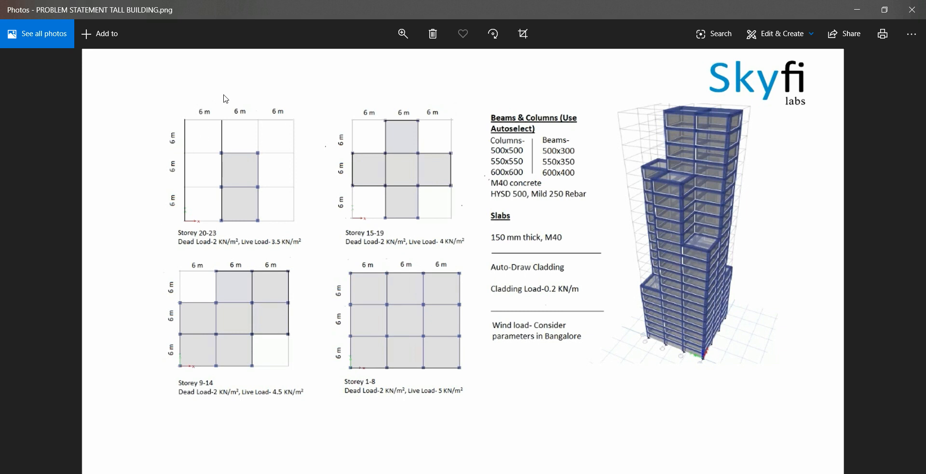
key("alt+Tab")
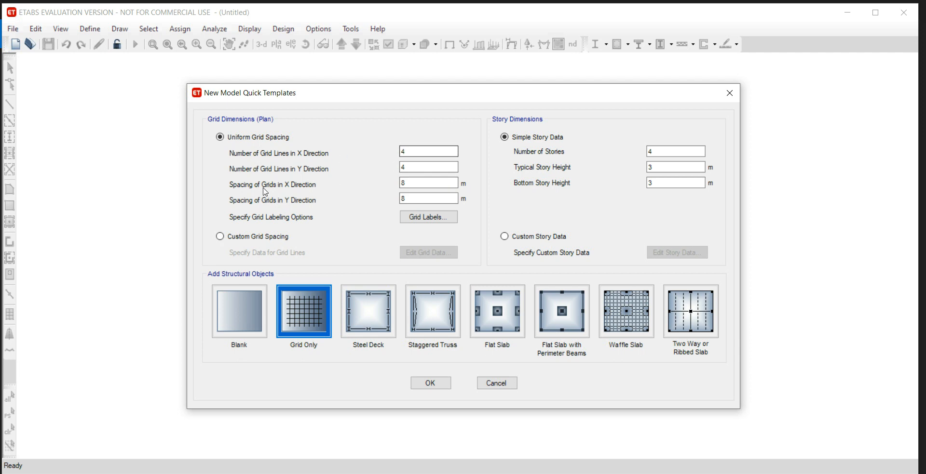
left_click(408, 183)
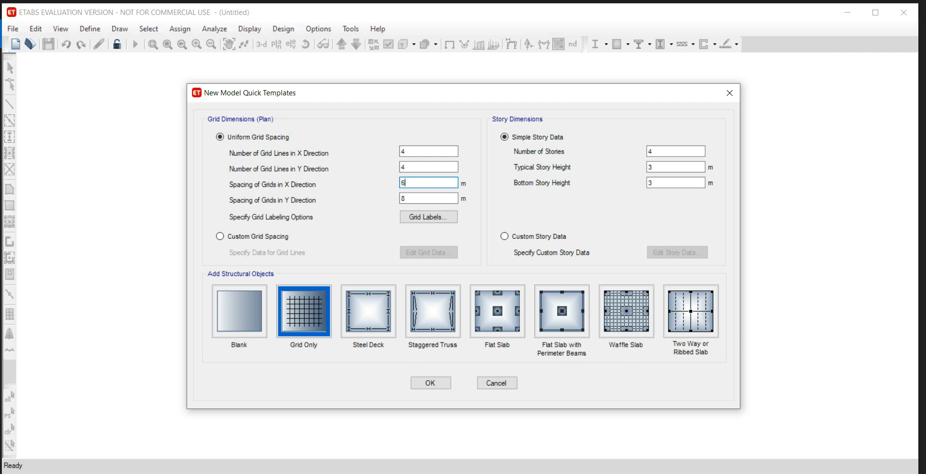
key("Tab")
type("6")
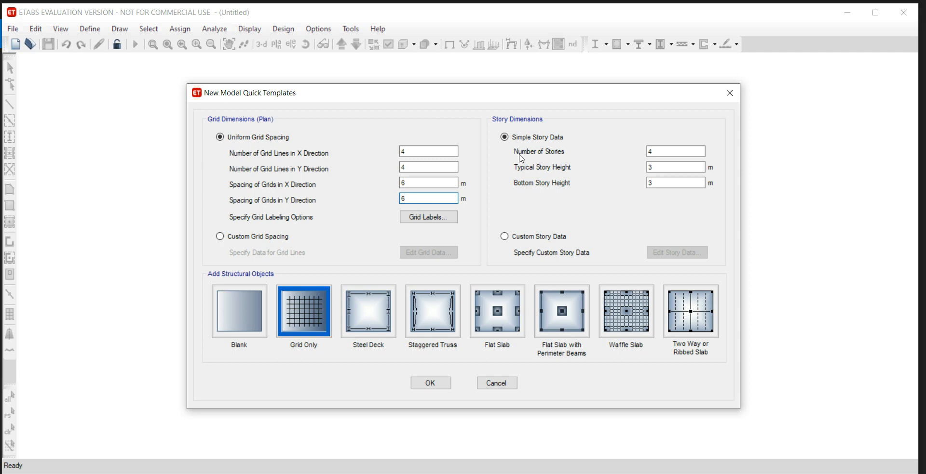
Set the number of stories to 23 and open the custom story data for editing.
key("Tab")
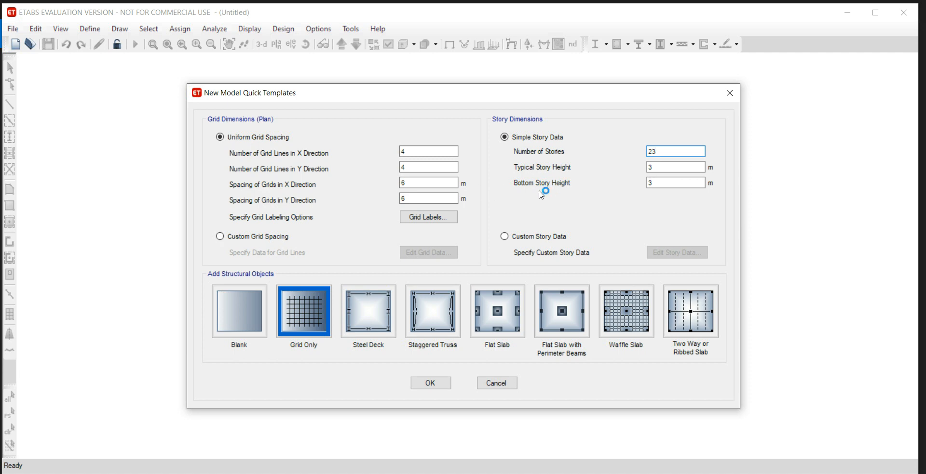
left_click(505, 237)
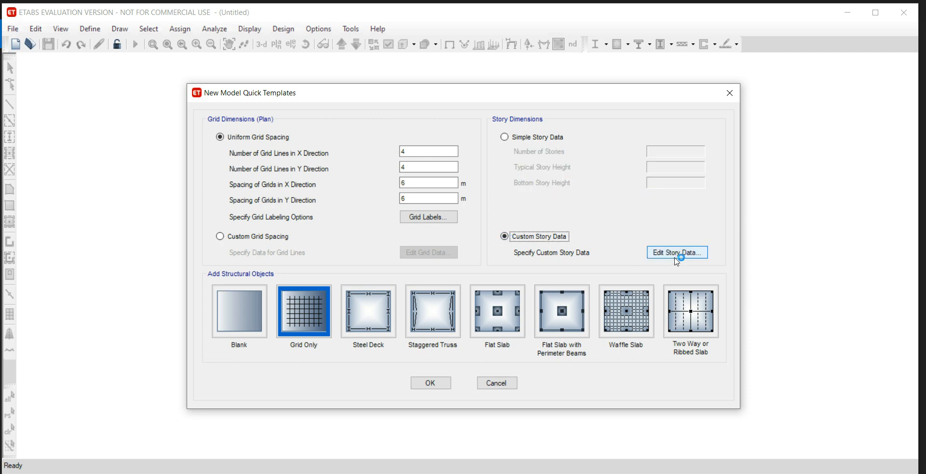
left_click(679, 256)
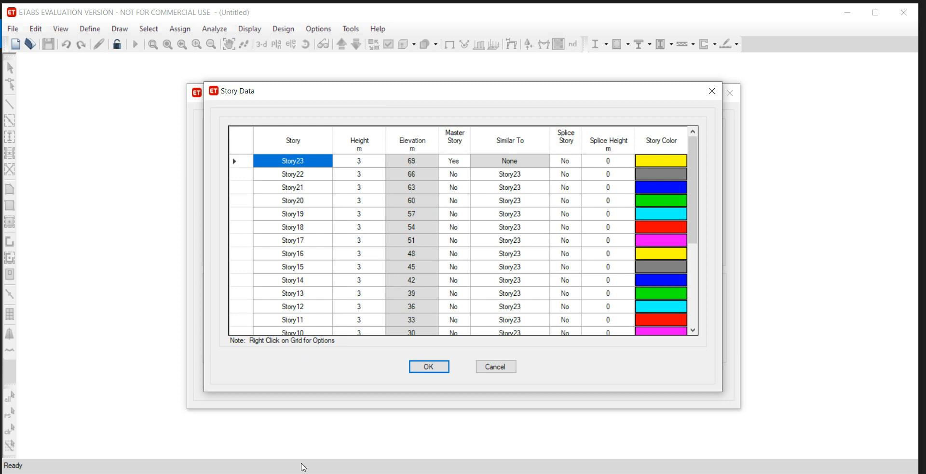
Check the storey ranges in the problem statement image and make Story8 a master story.
left_click(311, 473)
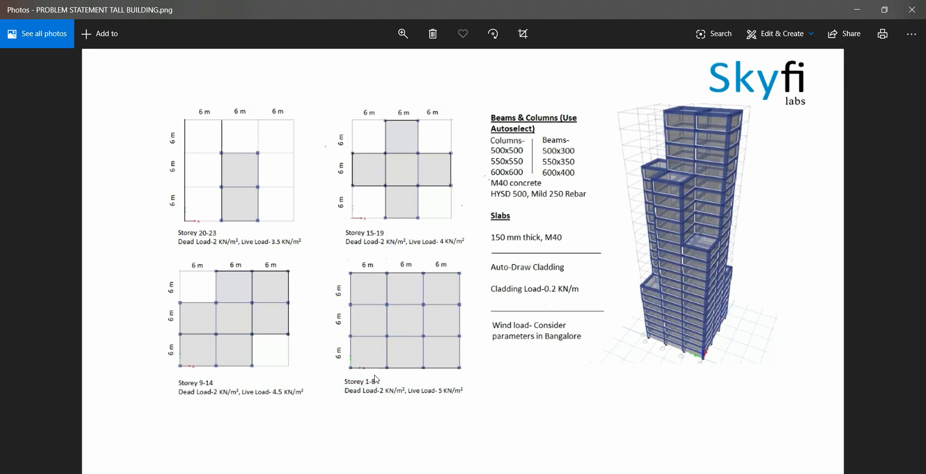
key("alt+Tab")
scroll(324, 239, "down", 4)
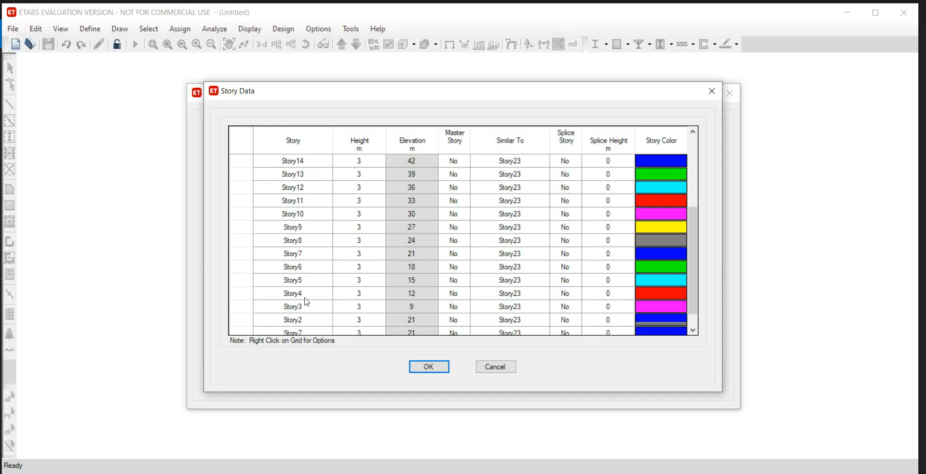
left_click(459, 215)
left_click(464, 214)
left_click(464, 226)
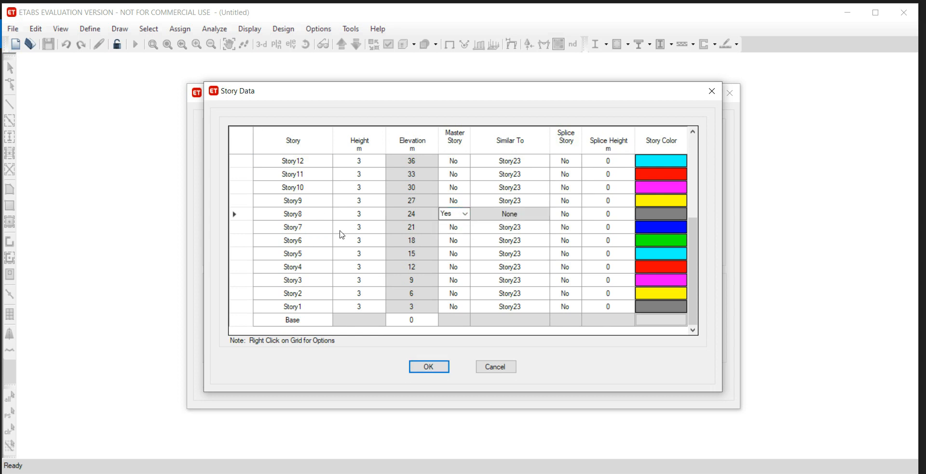
Set every story from Story7 down to Story1 as similar to Story8.
left_click(540, 229)
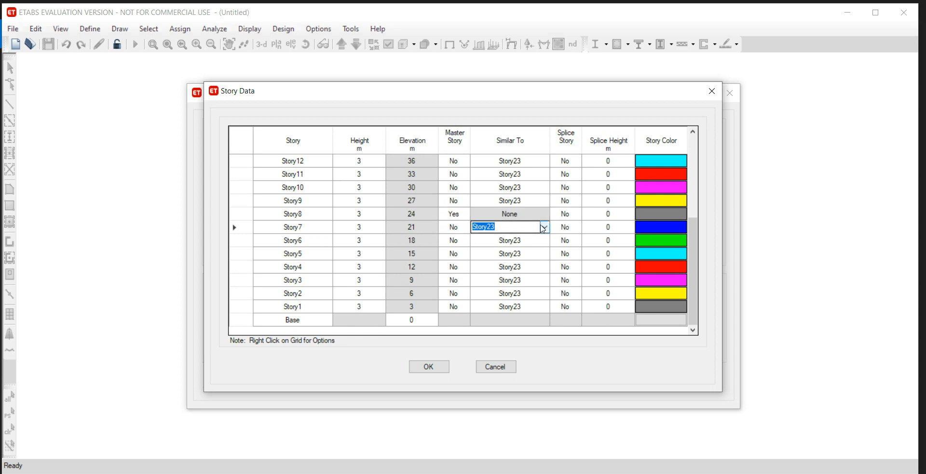
left_click(544, 227)
left_click(539, 254)
left_click(544, 241)
left_click(544, 240)
left_click(544, 266)
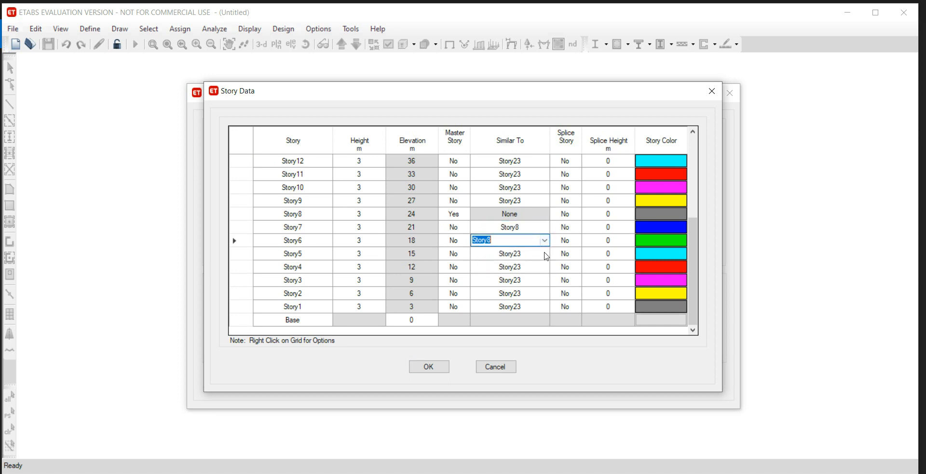
left_click(544, 254)
left_click(544, 254)
left_click(543, 280)
left_click(545, 266)
left_click(545, 267)
left_click(546, 291)
left_click(547, 280)
left_click(549, 281)
left_click(543, 299)
left_click(544, 294)
left_click(544, 293)
left_click(546, 319)
left_click(545, 307)
left_click(544, 307)
left_click(545, 333)
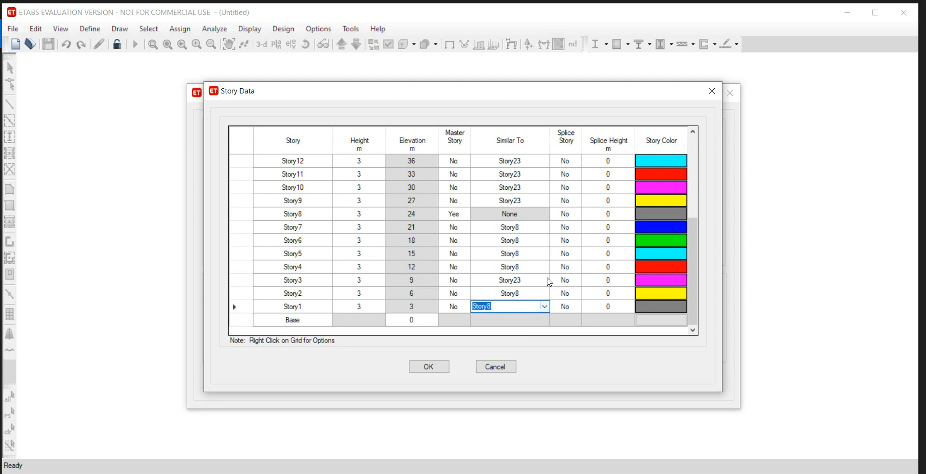
left_click(545, 280)
left_click(545, 281)
left_click(546, 306)
Recheck the problem statement's storey ranges, accept the story data and create the model from the Grid Only template.
key("alt+Tab")
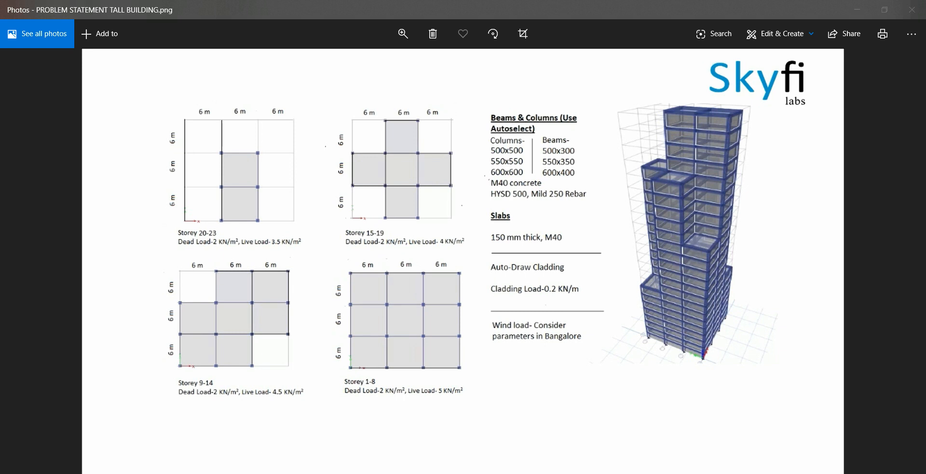
key("alt+Tab")
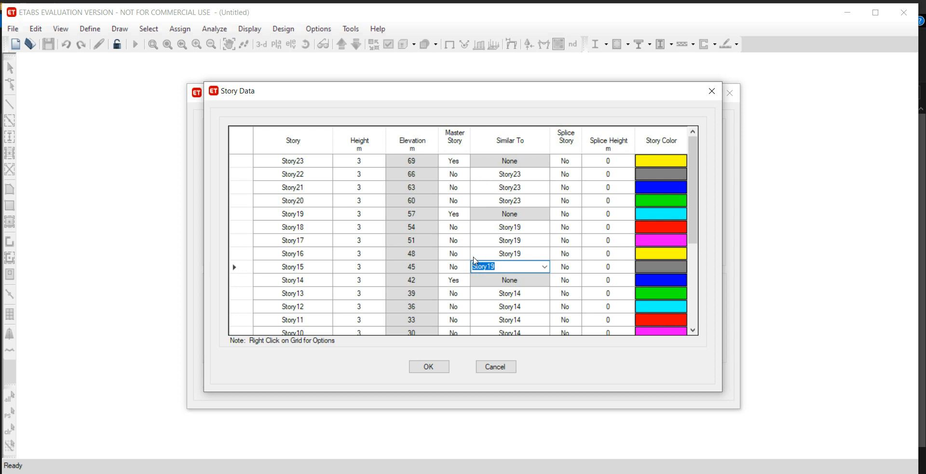
left_click(428, 367)
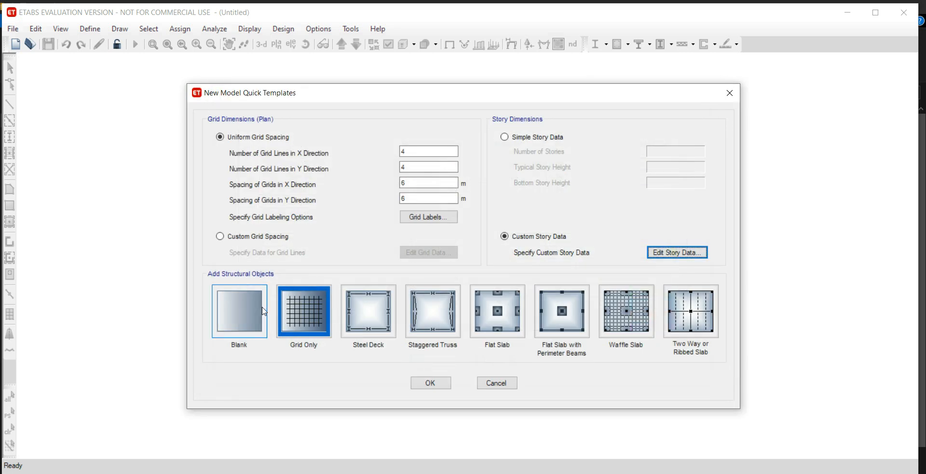
left_click(435, 385)
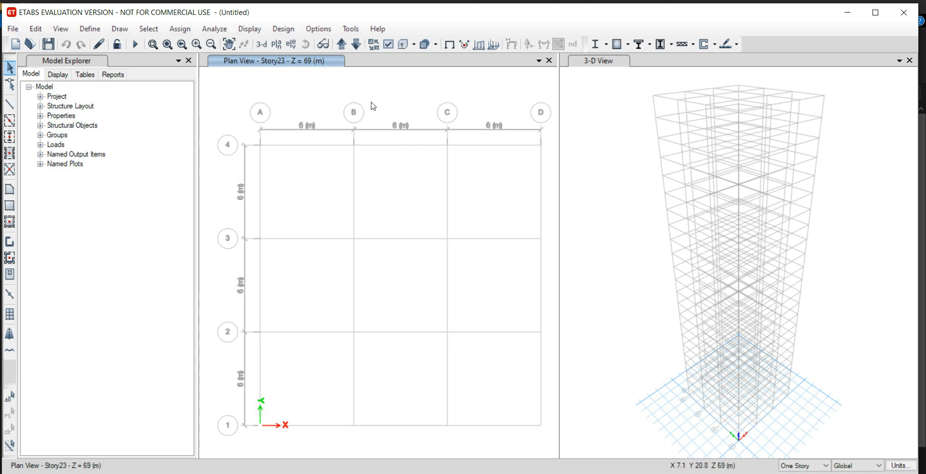
left_click(589, 124)
left_click(300, 87)
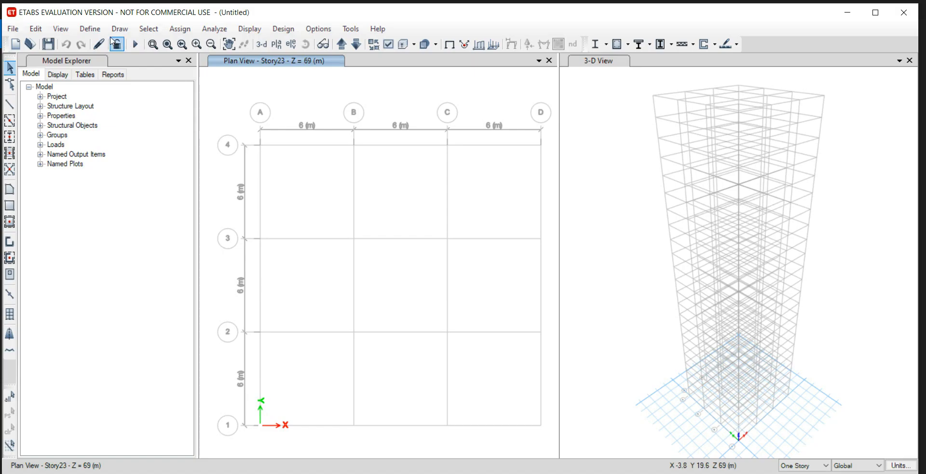
Add a new concrete material with region India, Indian standard and grade M40.
left_click(89, 29)
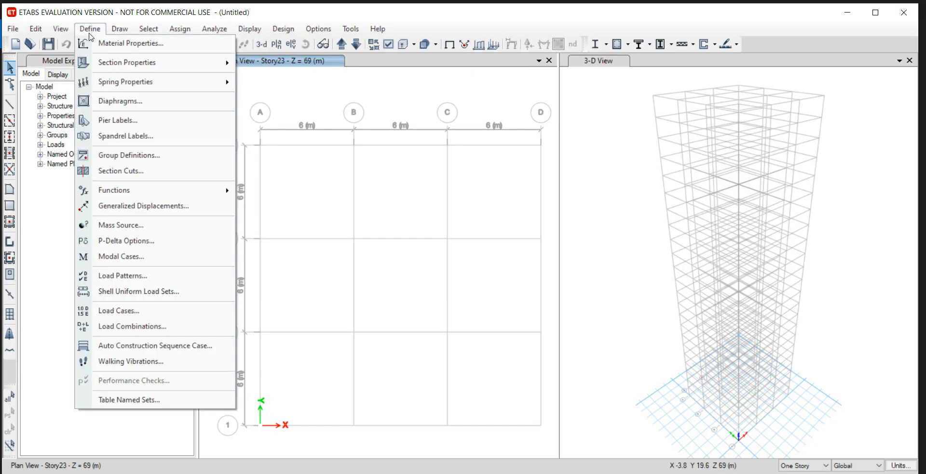
left_click(100, 44)
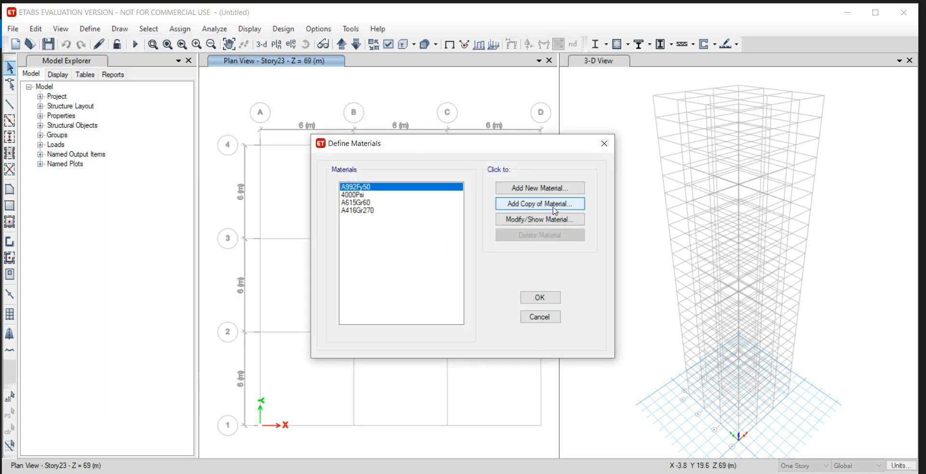
left_click(561, 189)
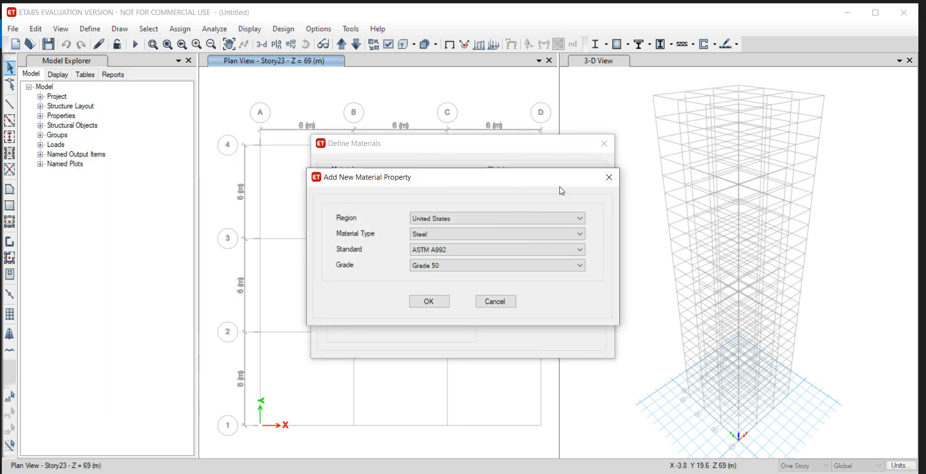
left_click(500, 217)
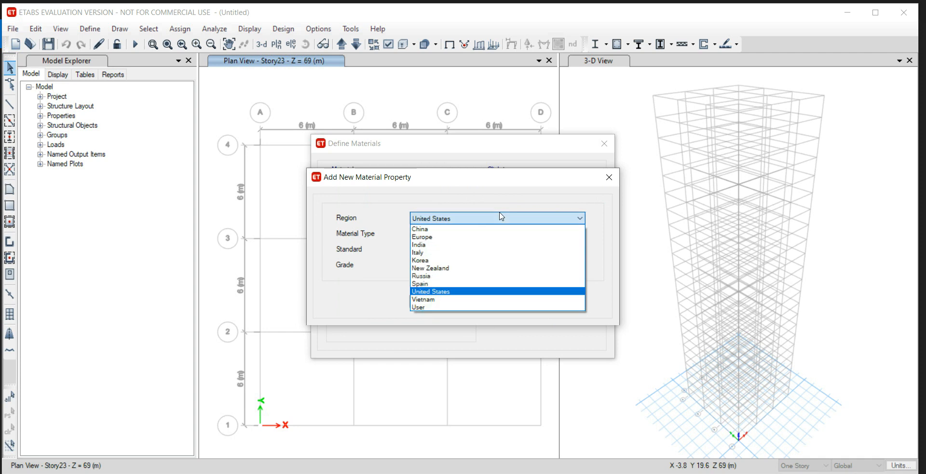
left_click(498, 245)
left_click(462, 234)
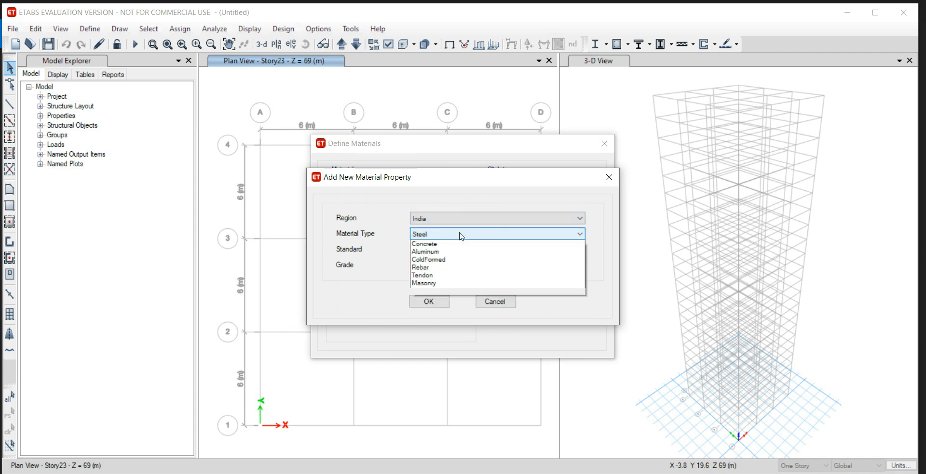
left_click(461, 253)
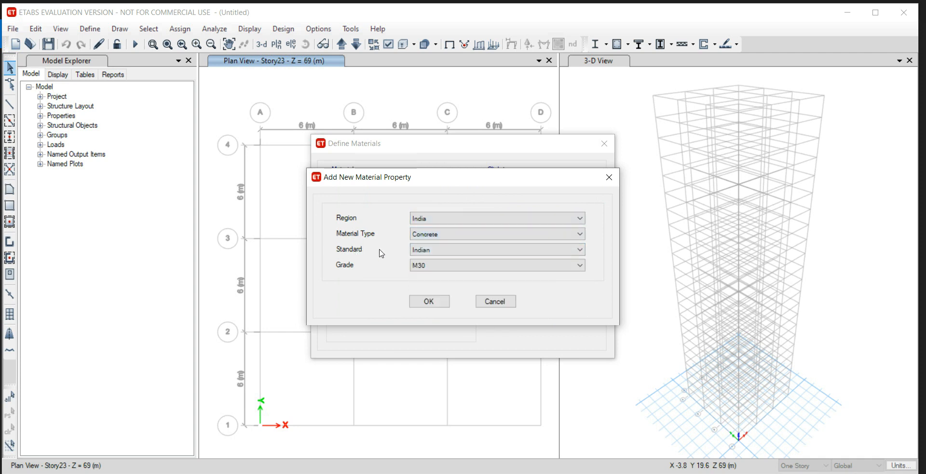
left_click(453, 267)
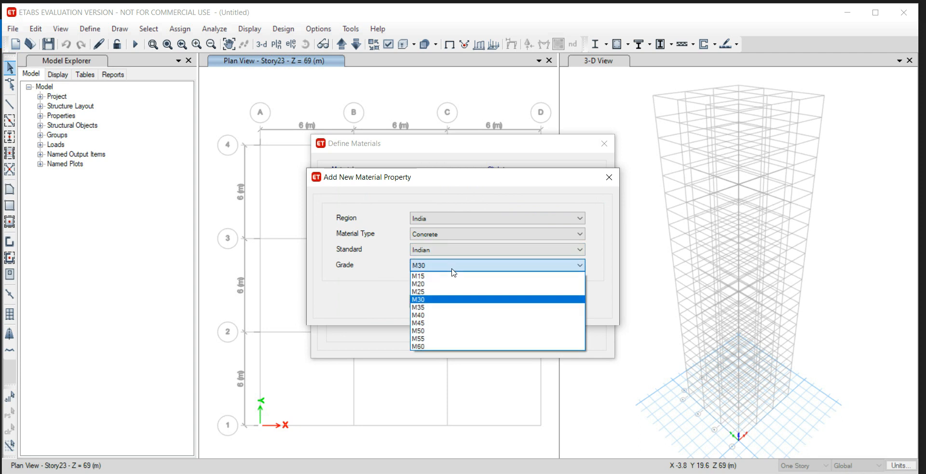
left_click(453, 316)
left_click(442, 305)
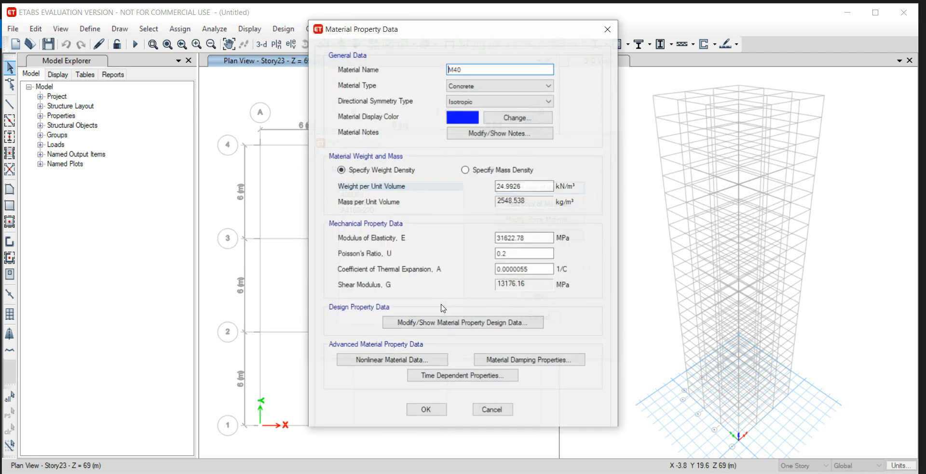
left_click(423, 410)
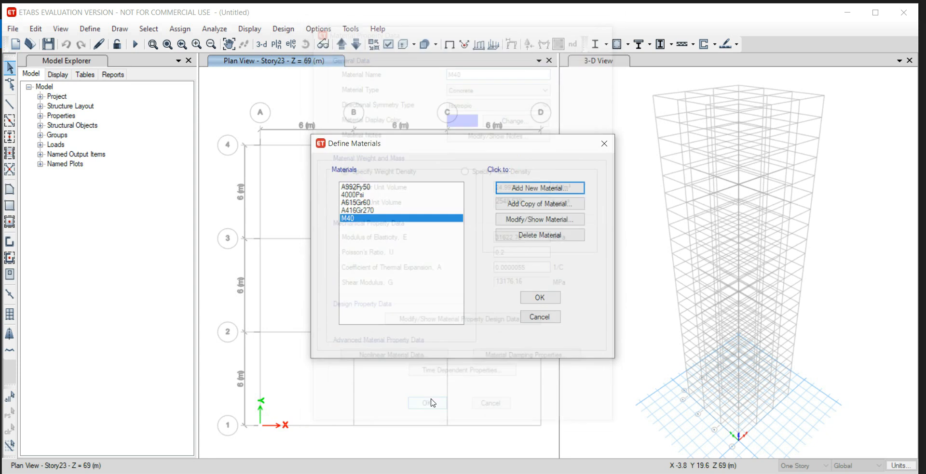
Add a new rebar material with region India, Indian standard and grade HYSD Grade 500.
left_click(521, 191)
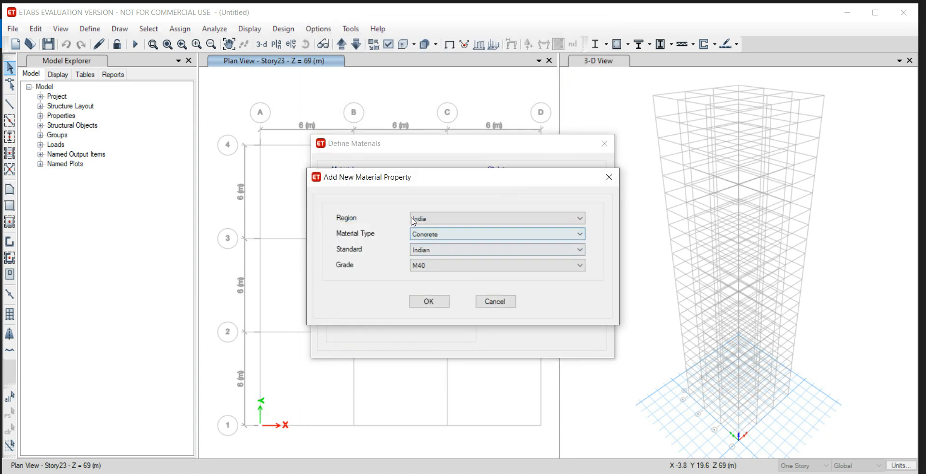
left_click(458, 219)
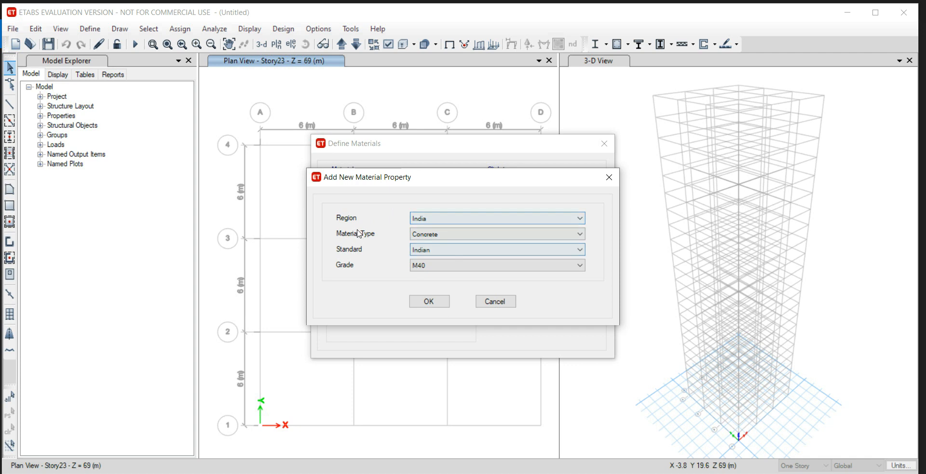
left_click(459, 235)
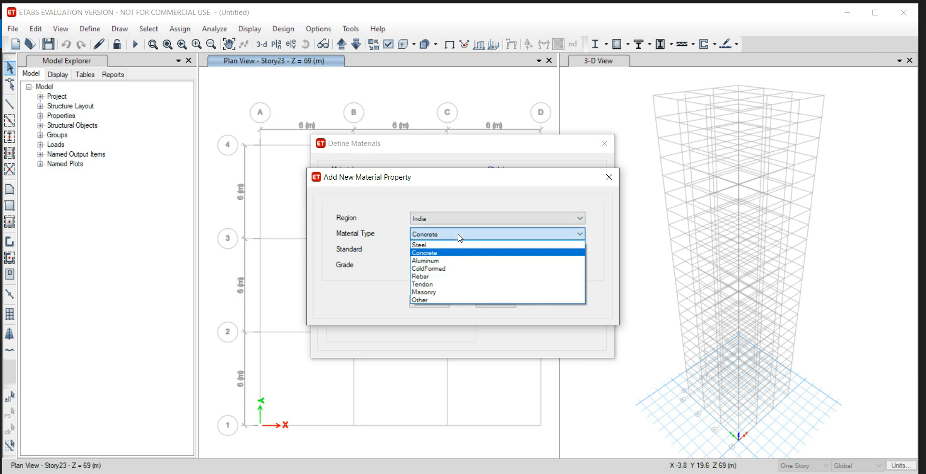
left_click(460, 277)
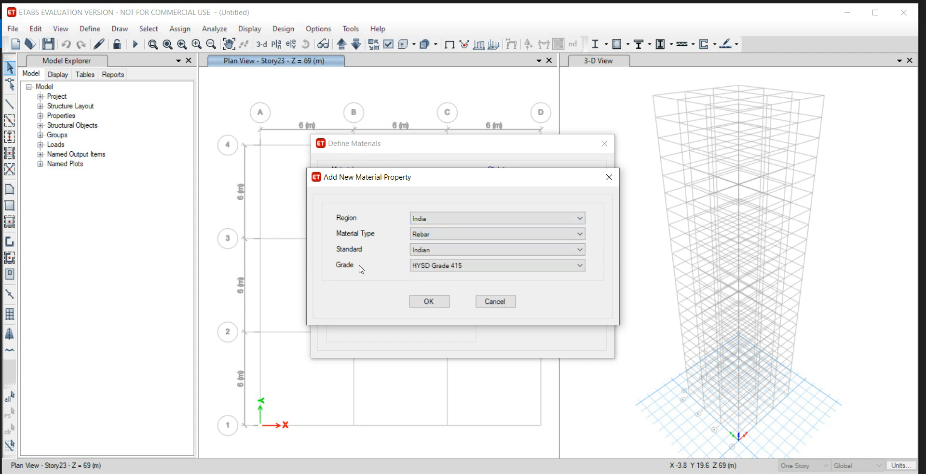
left_click(443, 267)
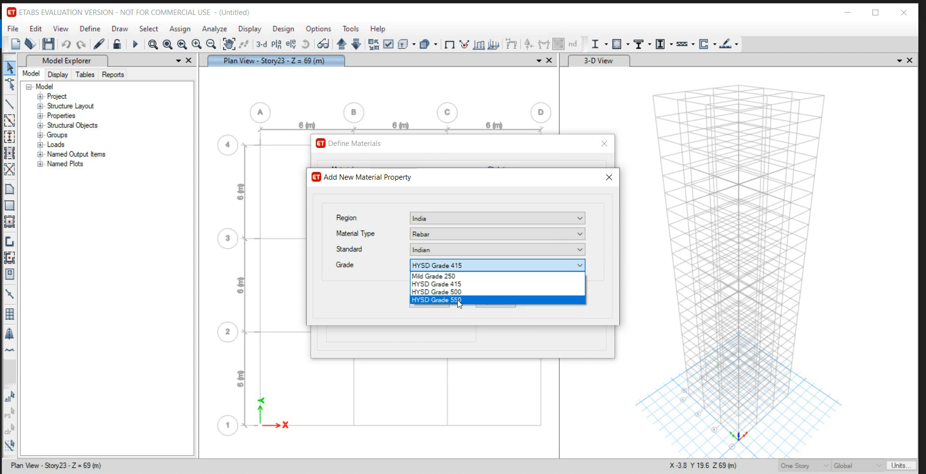
left_click(458, 293)
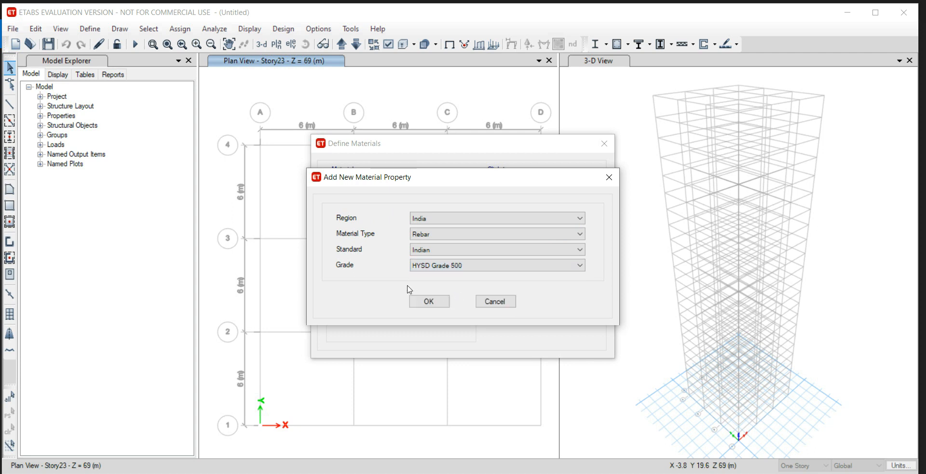
left_click(434, 302)
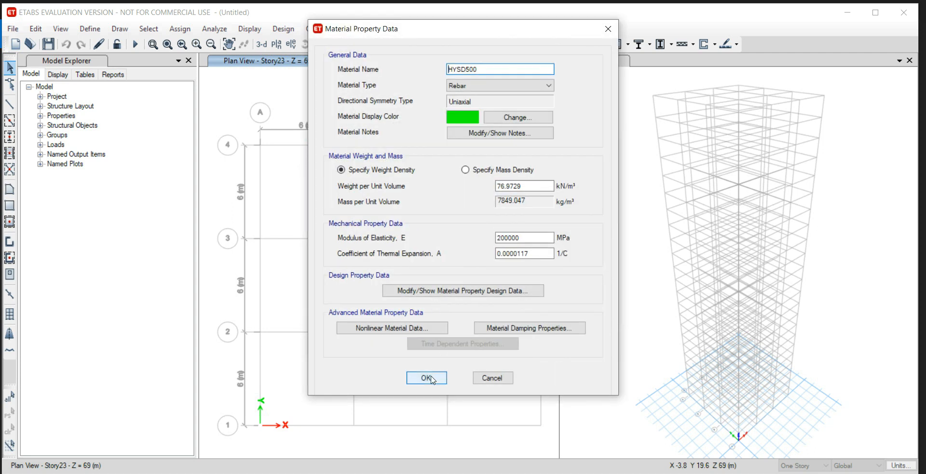
left_click(432, 379)
Add a second Indian rebar material of grade Mild Grade 250 and accept the material definitions.
left_click(506, 189)
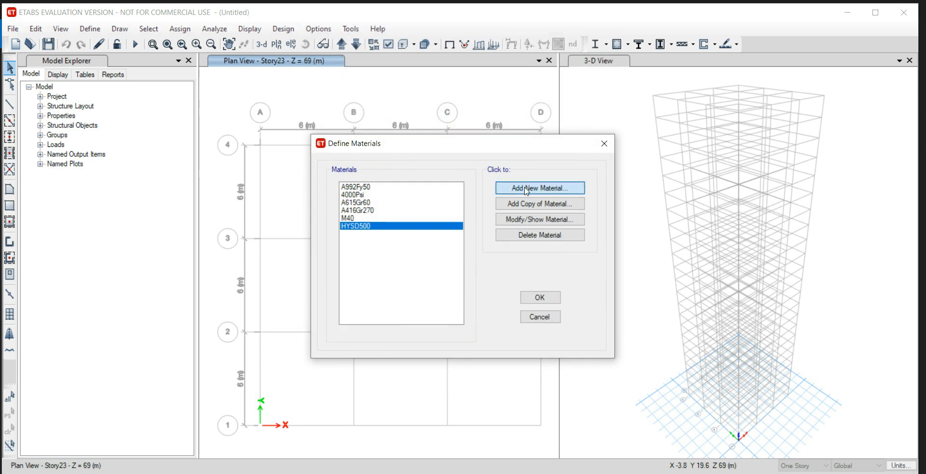
left_click(458, 266)
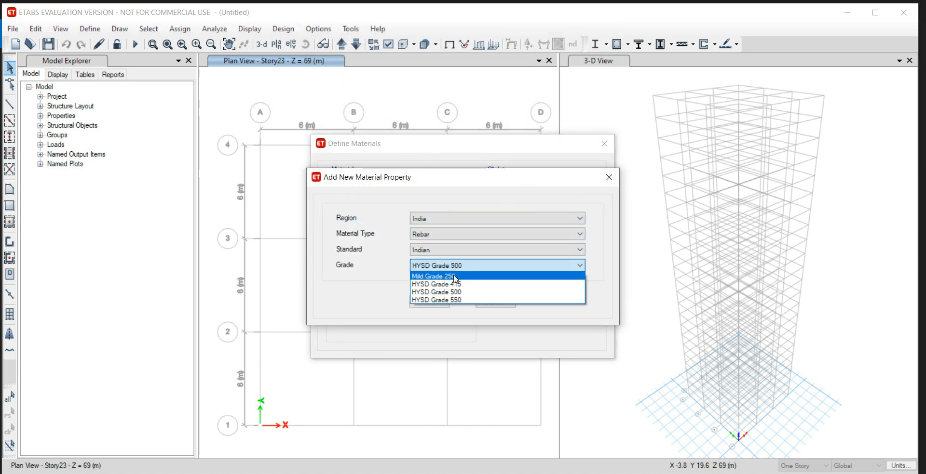
left_click(455, 279)
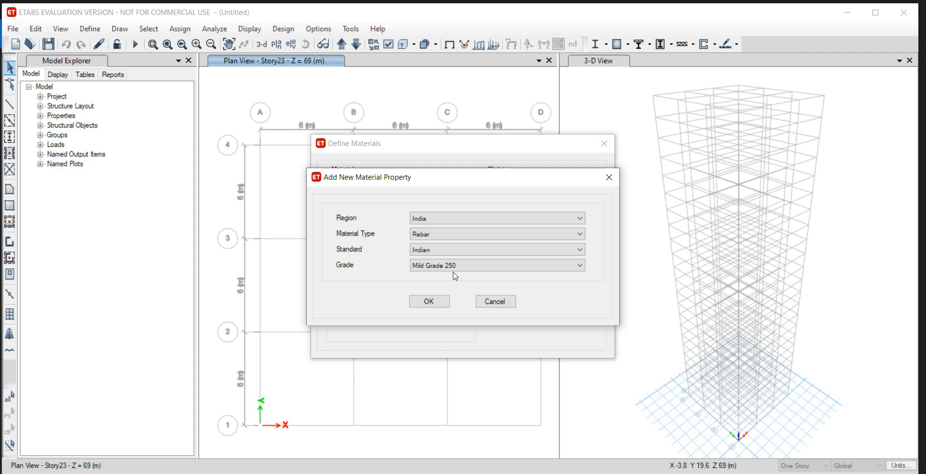
left_click(429, 302)
left_click(426, 378)
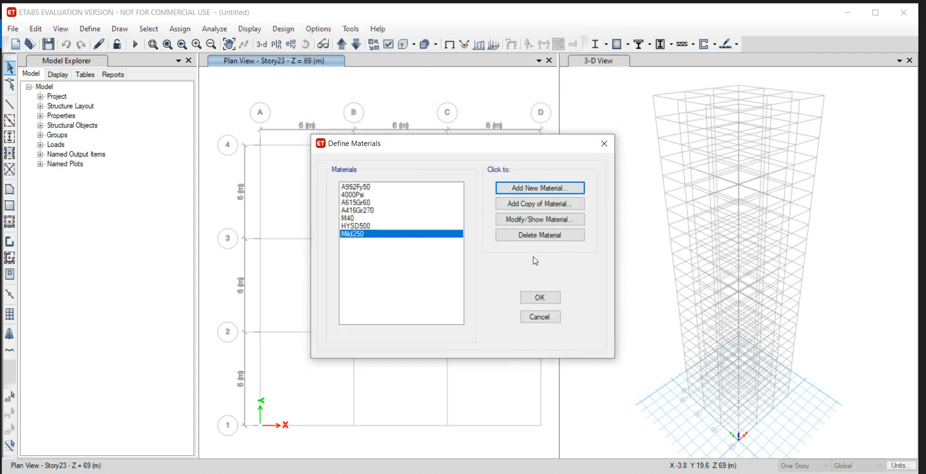
left_click(540, 298)
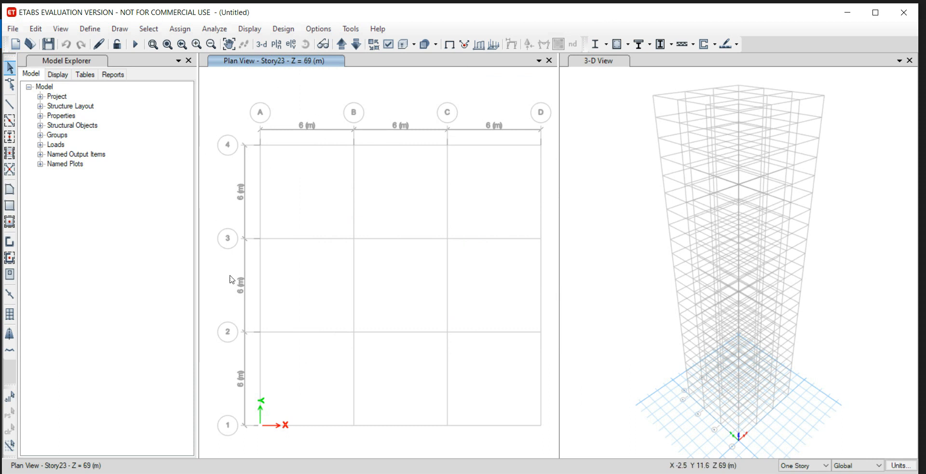
Check the beam and column sizes in the problem statement image and start a new concrete rectangular frame section.
left_click(89, 29)
mouse_move(116, 61)
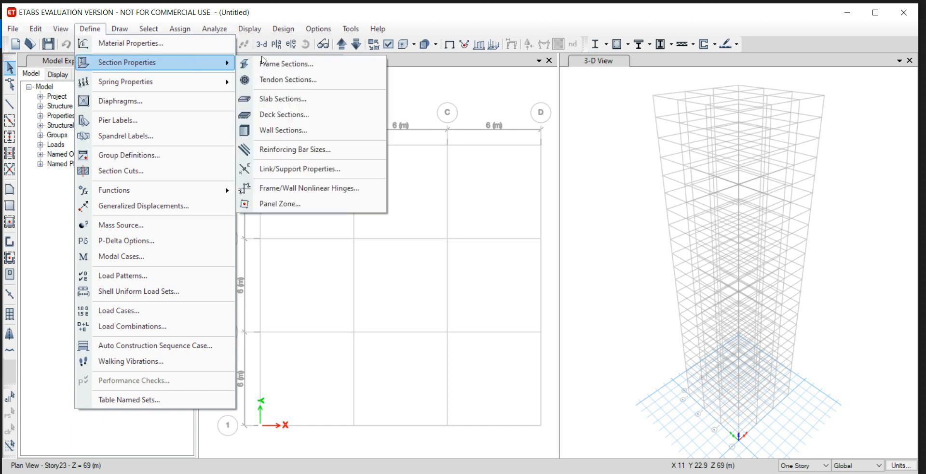
left_click(278, 63)
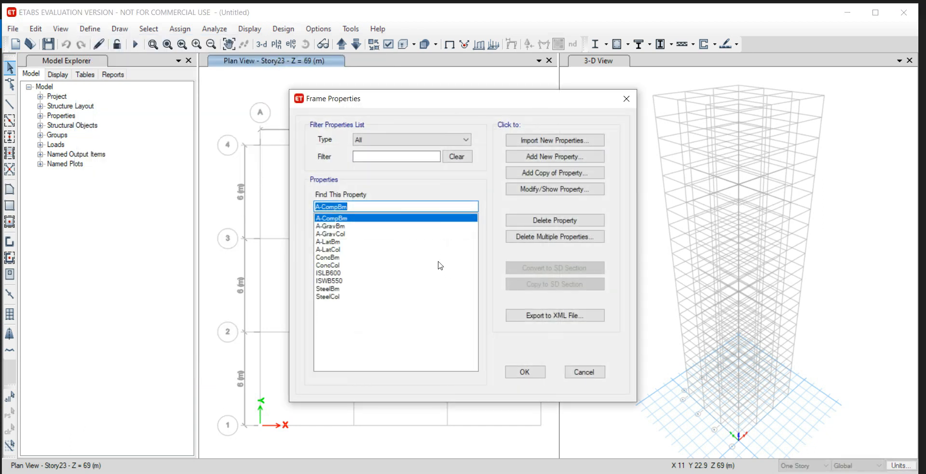
key("alt+Tab")
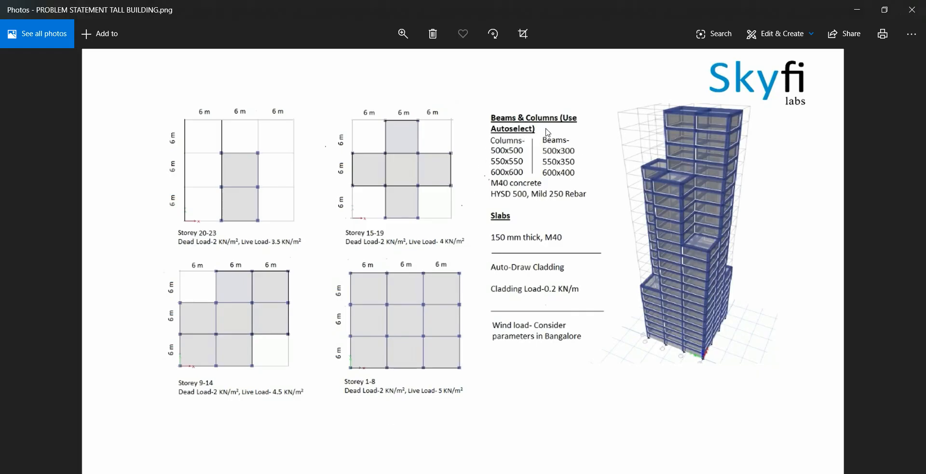
key("alt+Tab")
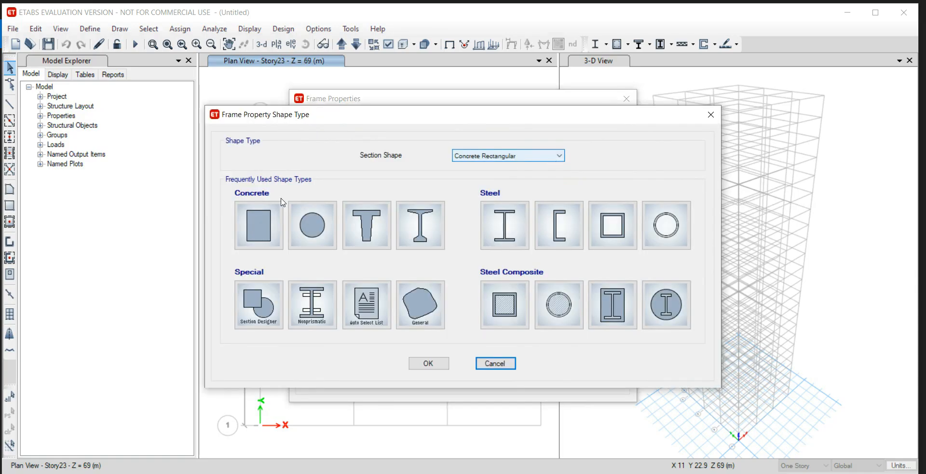
left_click(260, 224)
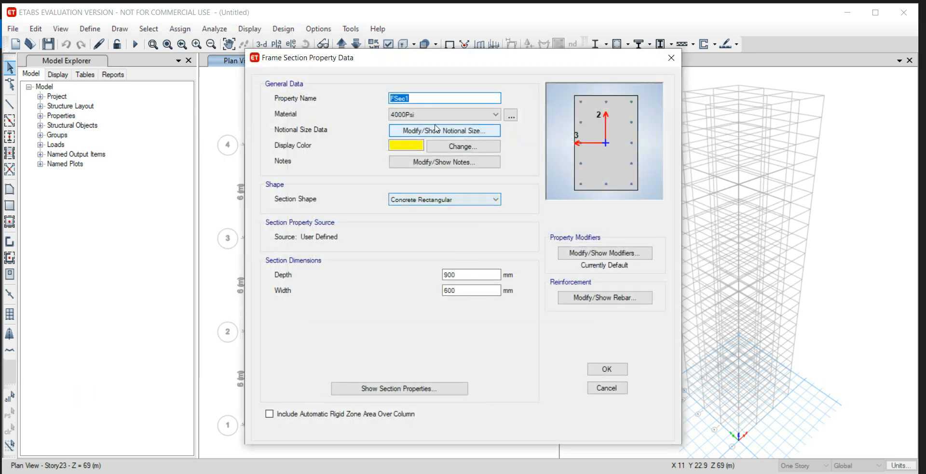
Name the column section C500X500, assign M40 and set its depth and width to 500 mm.
left_click_drag(421, 96, 383, 102)
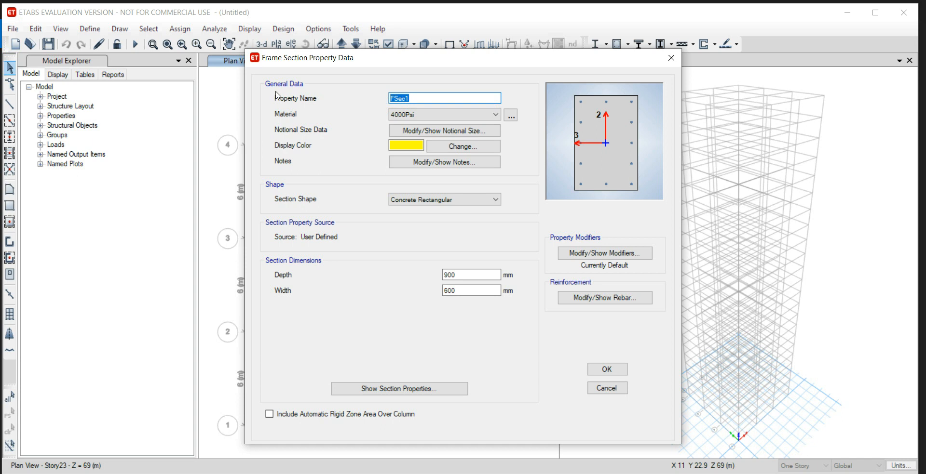
type("C500X300")
left_click(439, 116)
left_click(451, 156)
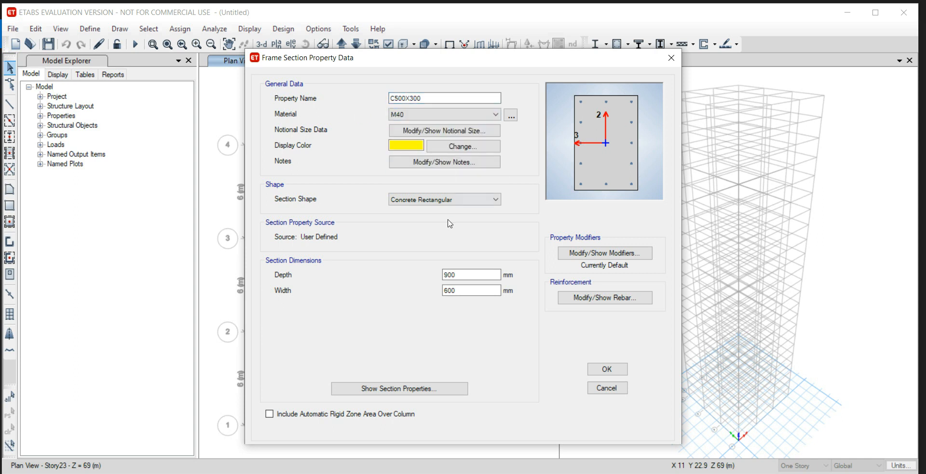
left_click_drag(469, 274, 426, 281)
type("5")
key("Tab")
type("300")
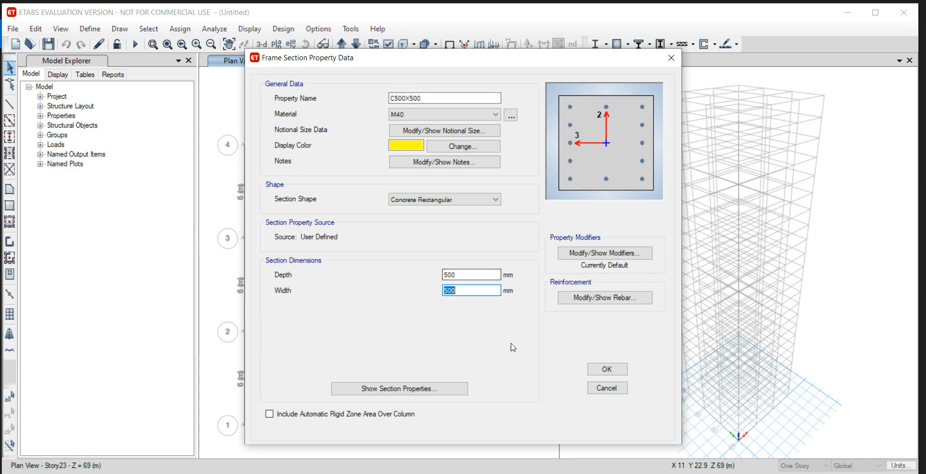
Set the column's longitudinal bars to HYSD500 and its confinement bars to Mild250, and accept the C500X500 section.
left_click(606, 298)
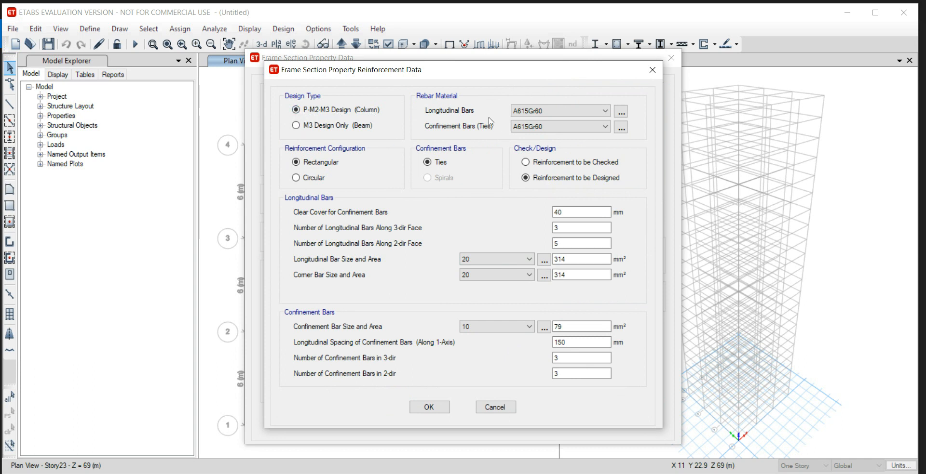
left_click(552, 116)
left_click(558, 128)
left_click(536, 127)
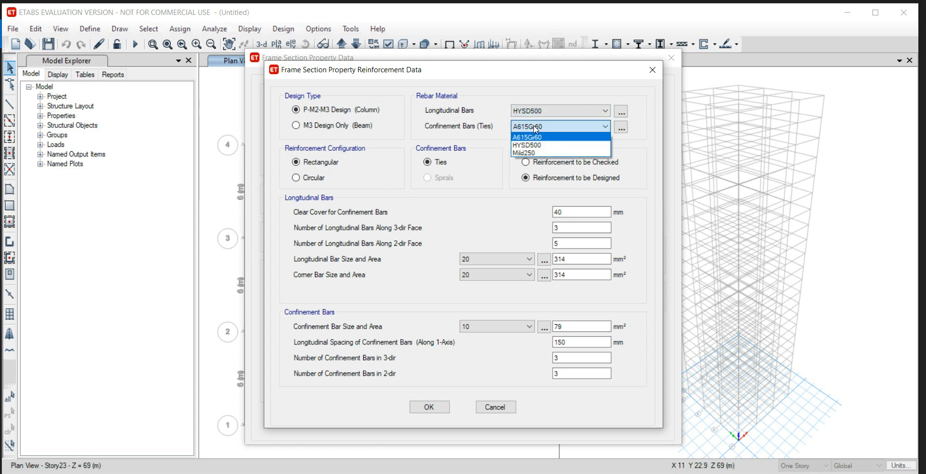
left_click(544, 155)
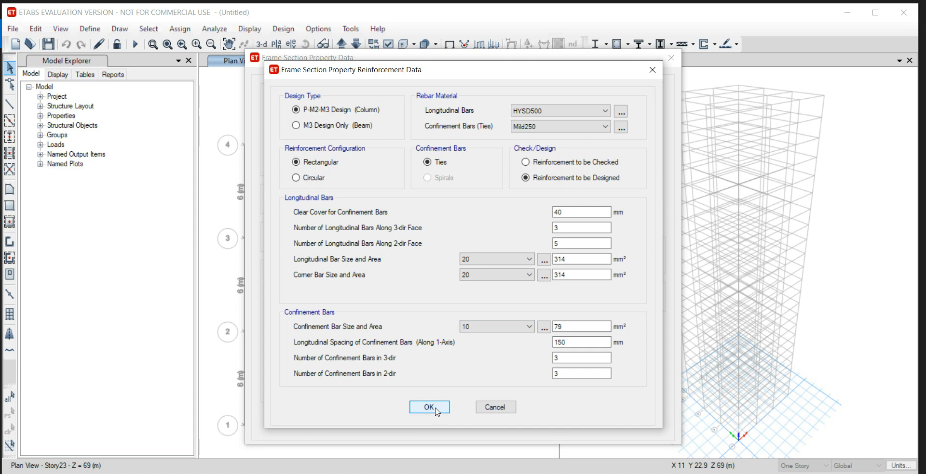
left_click(435, 408)
left_click(597, 370)
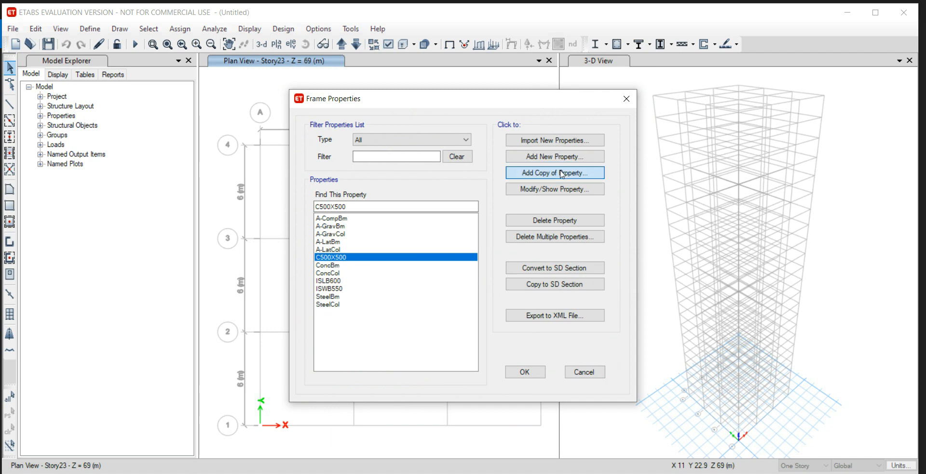
Add a copy of the C500X500 section named C550X550 with depth 550 mm and width 500 mm.
left_click(518, 177)
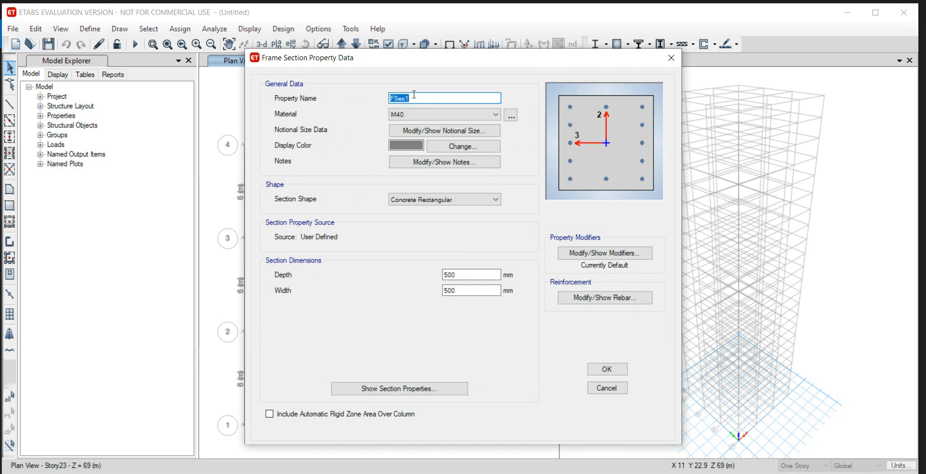
type("C550X550")
double_click(464, 275)
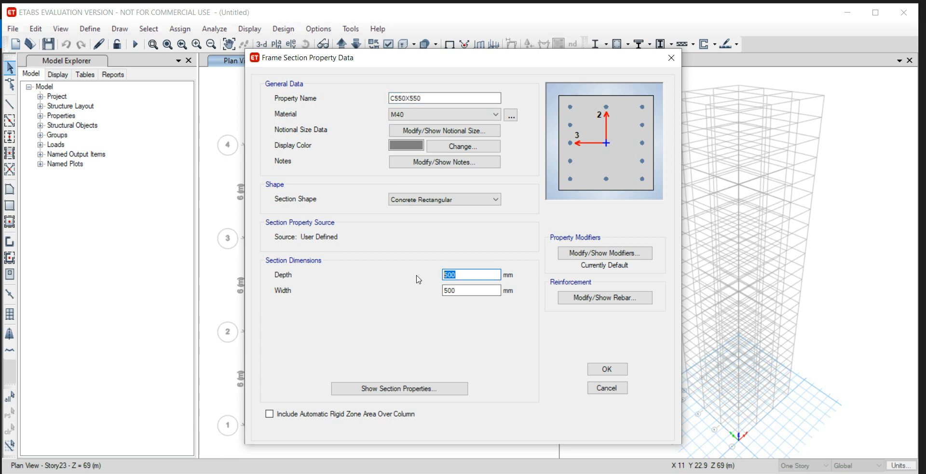
type("550")
key("Tab")
type("50")
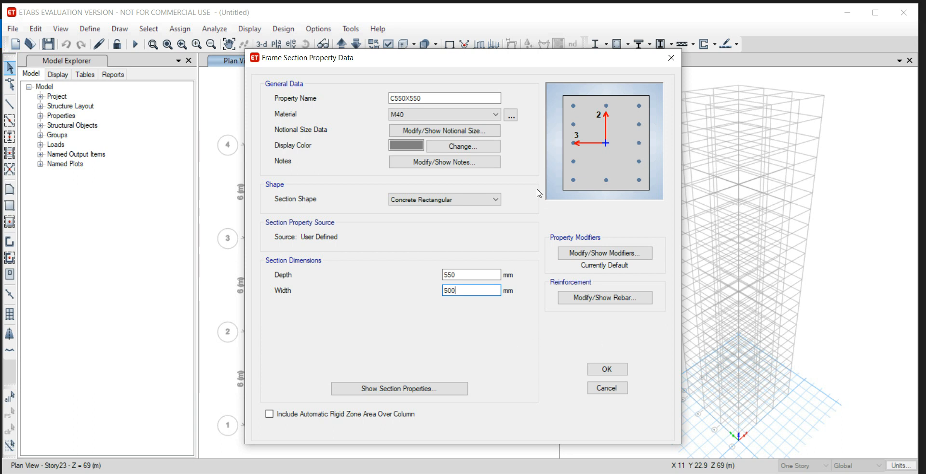
left_click(607, 369)
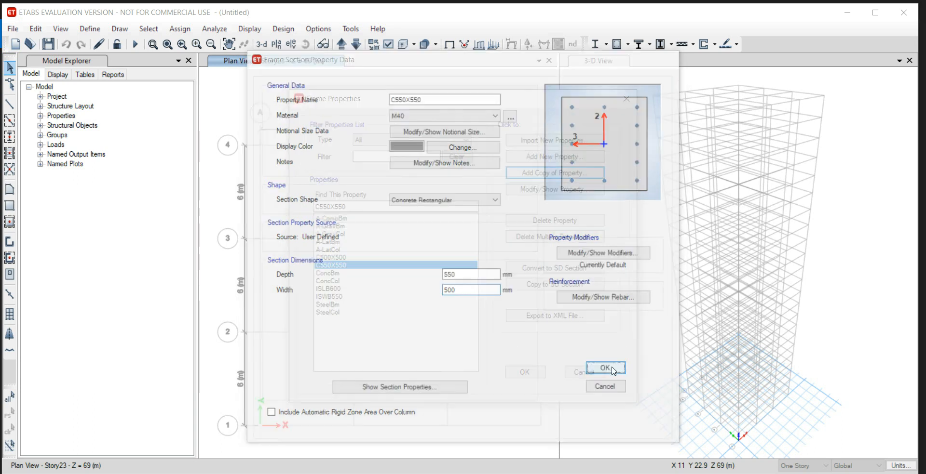
Add a copy of the C550X550 section named C600X600 with depth and width of 600 mm.
left_click(538, 172)
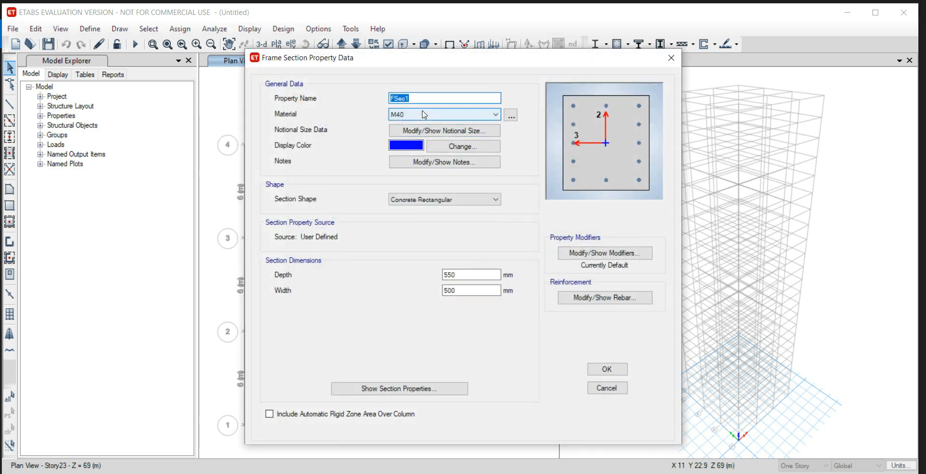
type("C")
left_click_drag(475, 275, 429, 284)
type("600")
key("Tab")
type("6")
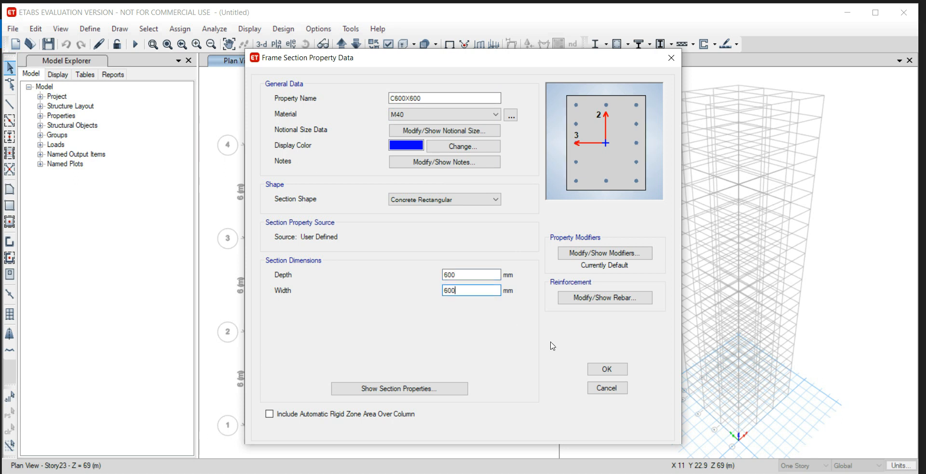
left_click(606, 370)
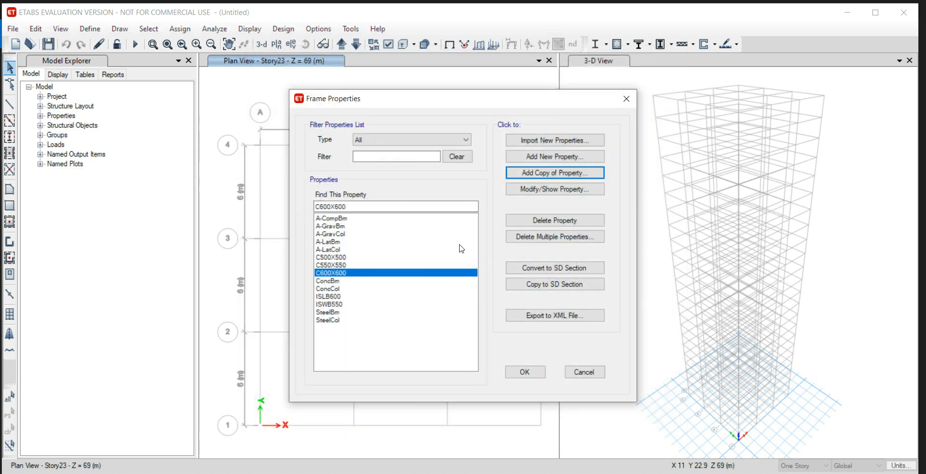
Add a new rectangular concrete section named B500X300 with M40 material, depth 500 mm and width 300 mm.
left_click(546, 155)
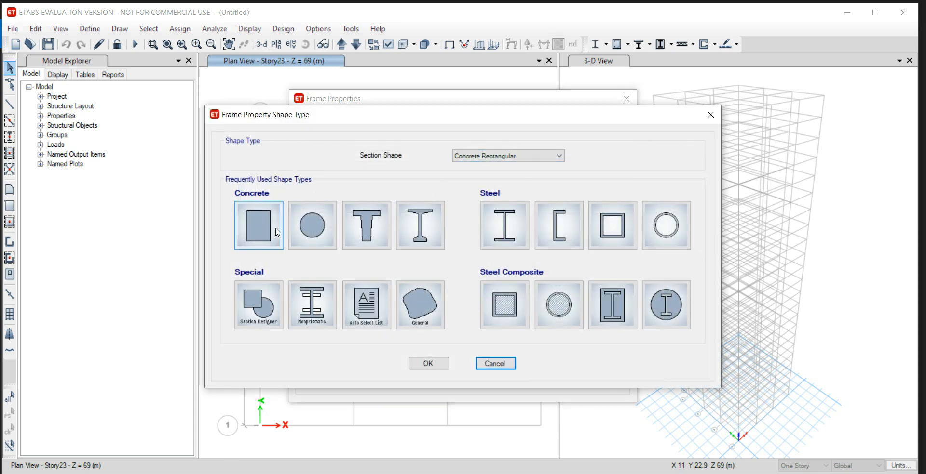
left_click(268, 231)
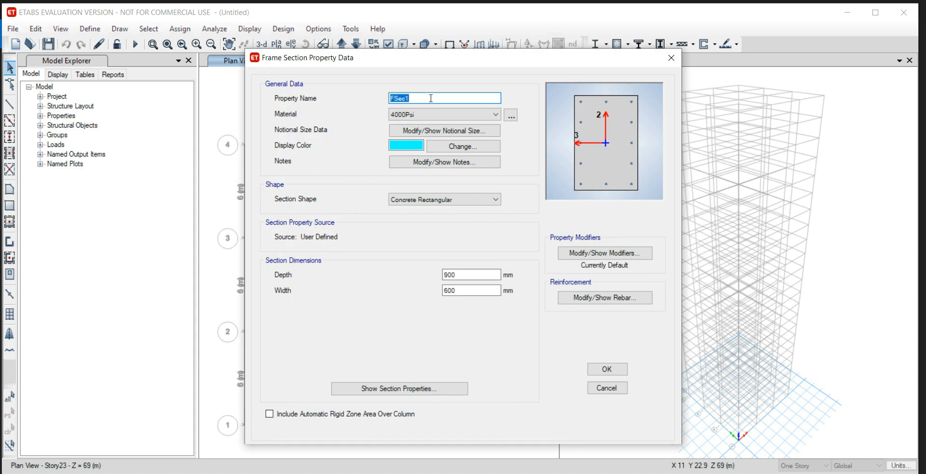
type("B500X300")
left_click(462, 115)
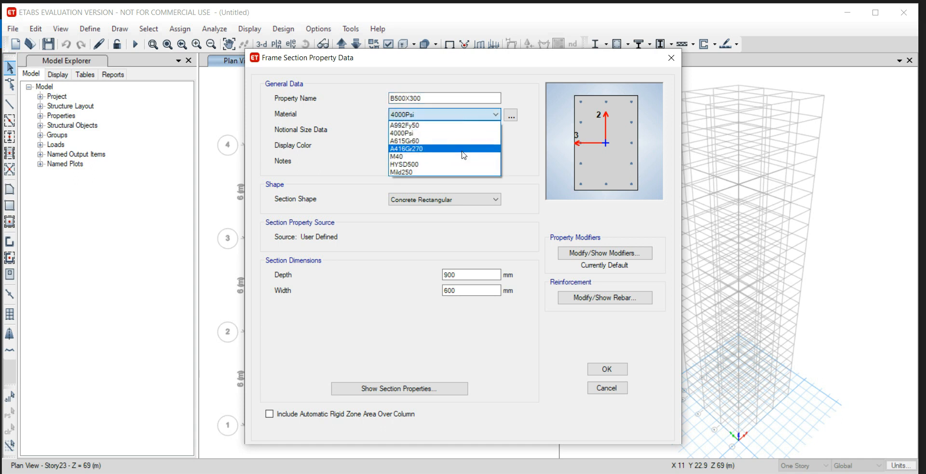
left_click(465, 156)
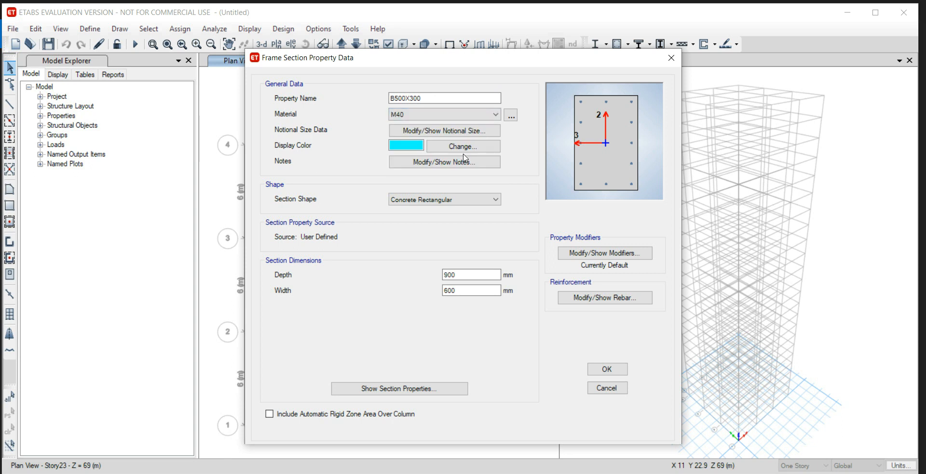
double_click(454, 275)
type("500")
key("Tab")
type("30")
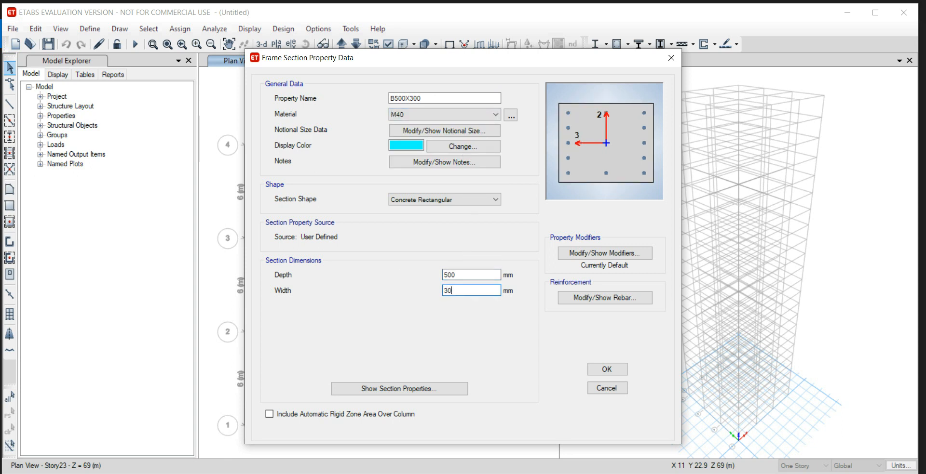
Set the section's reinforcement to M3 Design Only (Beam), with HYSD500 longitudinal bars and Mild250 confinement bars.
left_click(601, 300)
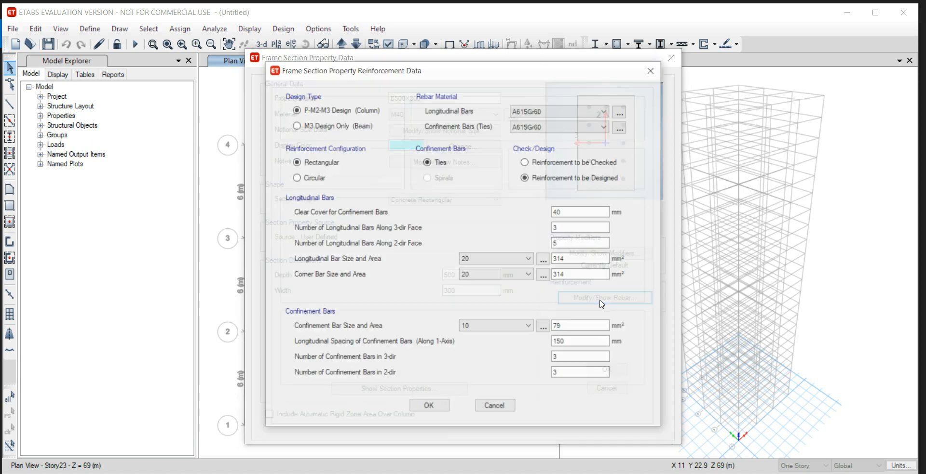
left_click(297, 126)
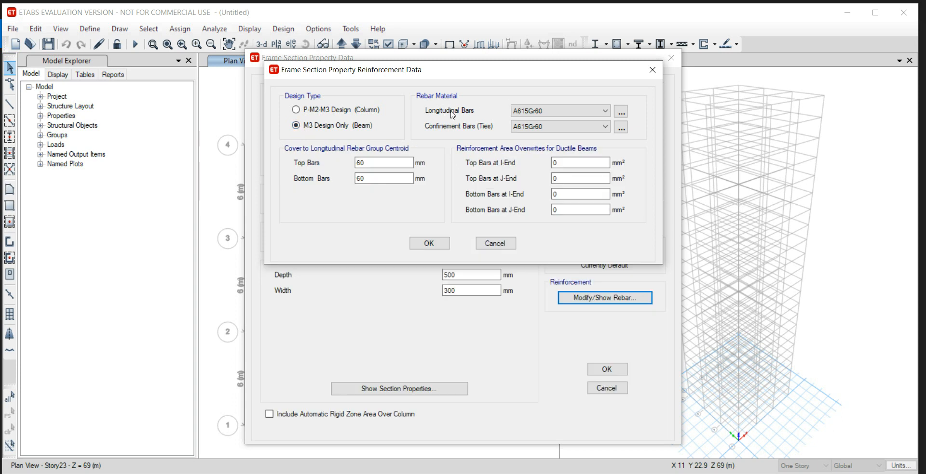
left_click(574, 110)
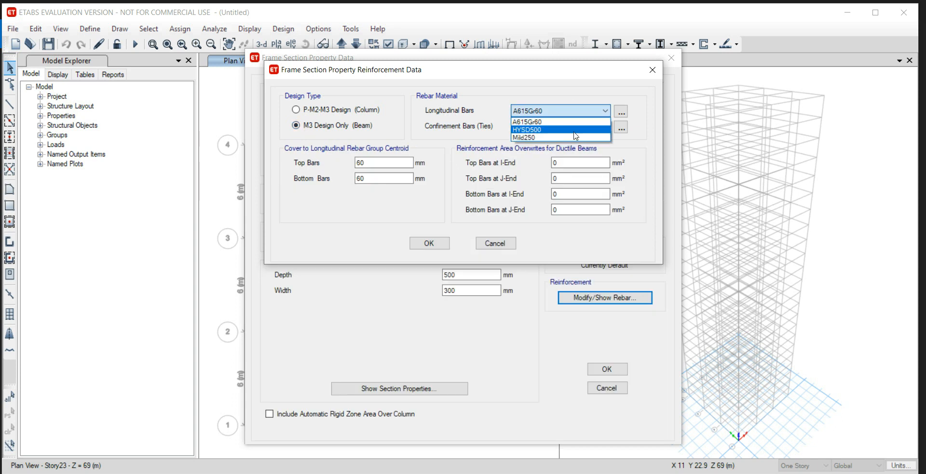
left_click(574, 131)
left_click(573, 131)
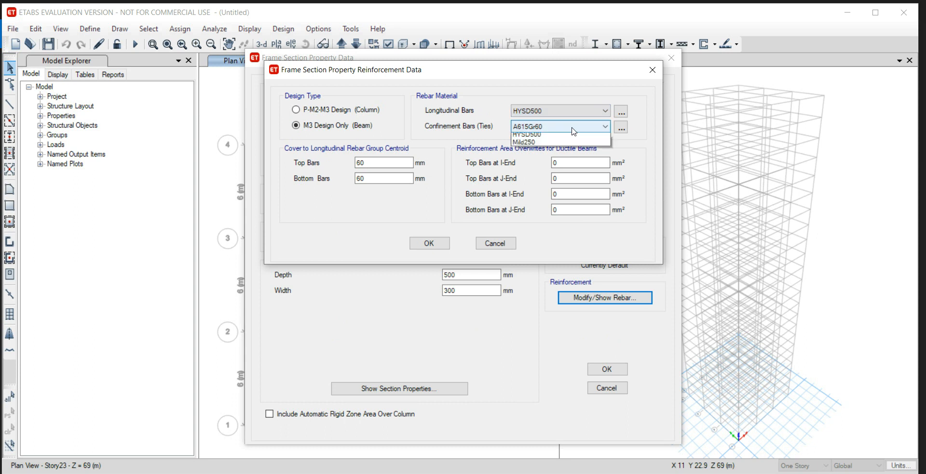
left_click(574, 154)
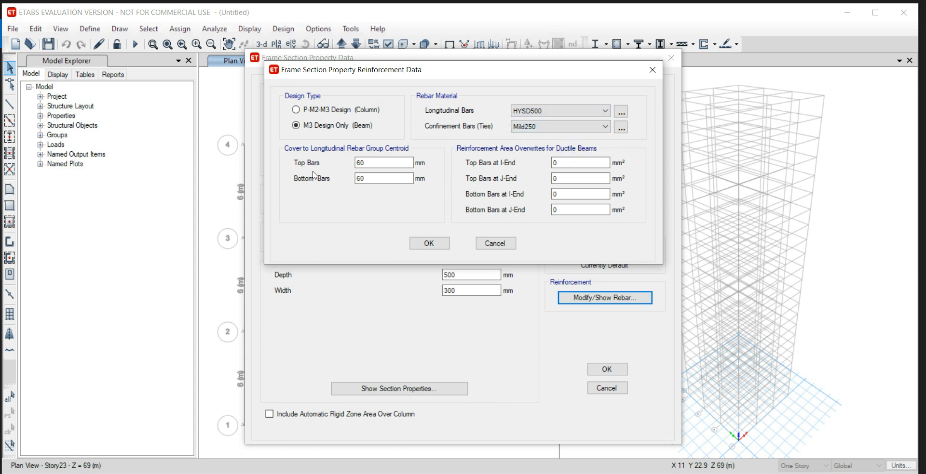
Set the cover of the beam's top and bottom bars to 25 mm and accept the B500X300 section.
left_click(382, 163)
left_click_drag(369, 163, 342, 163)
type("25")
left_click_drag(385, 179, 318, 183)
type("25")
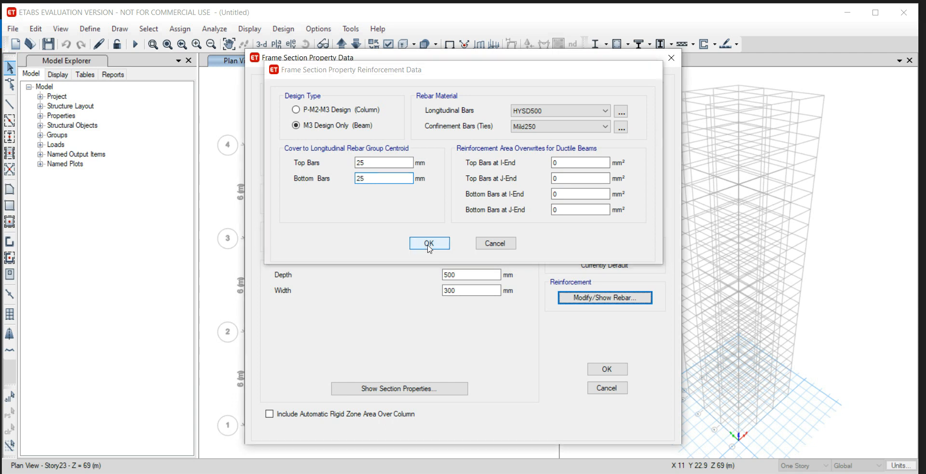
left_click(429, 243)
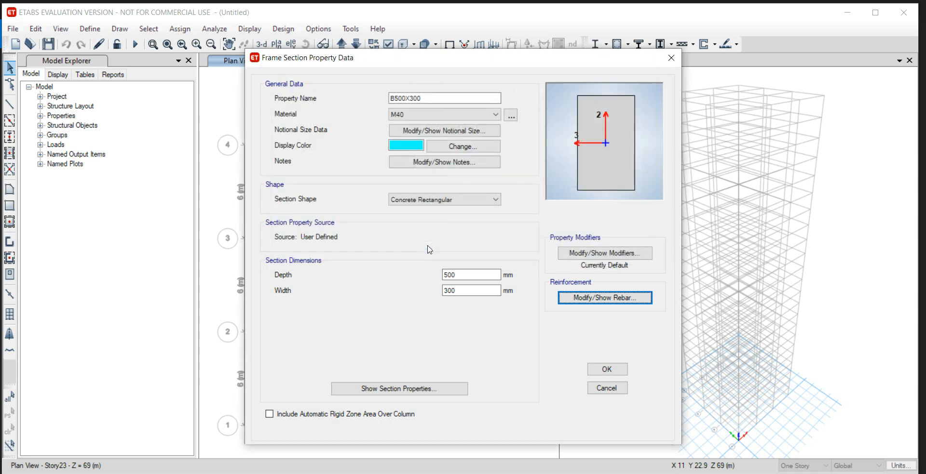
left_click(607, 369)
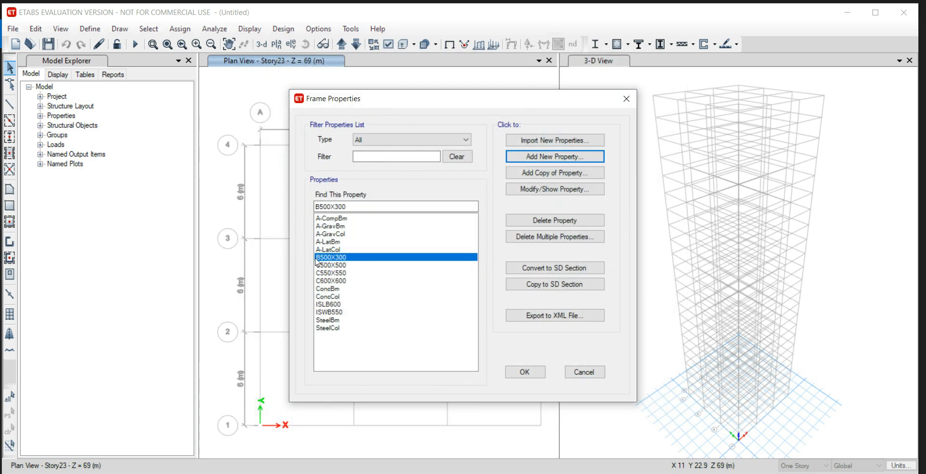
Check the beam sizes in the problem statement image and add a copy of B500X300 named B550X350, 550 mm deep and 350 mm wide.
key("alt+Tab")
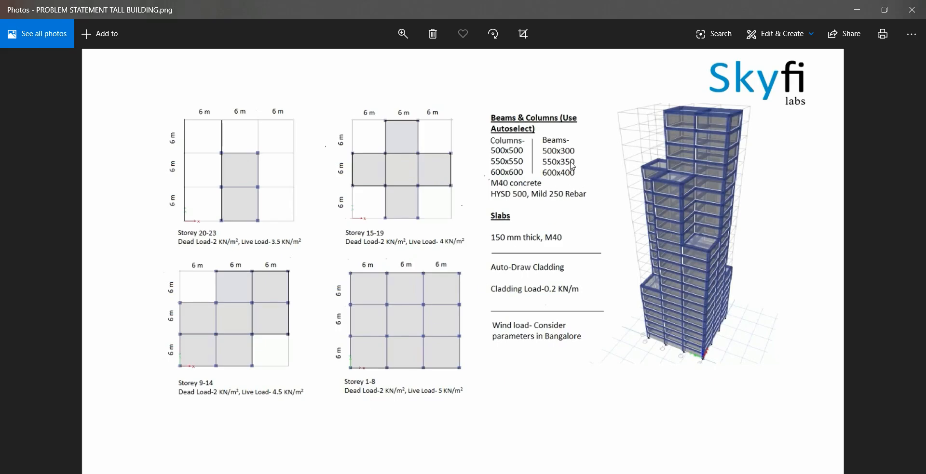
key("alt+Tab")
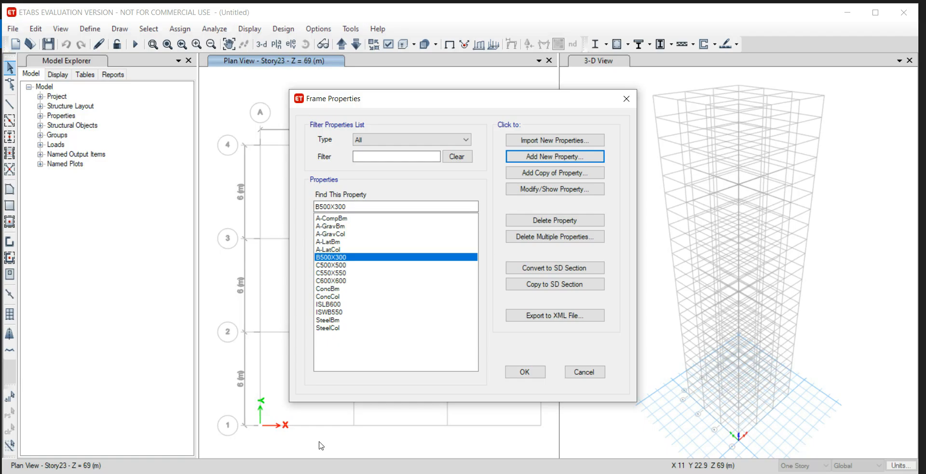
left_click(538, 176)
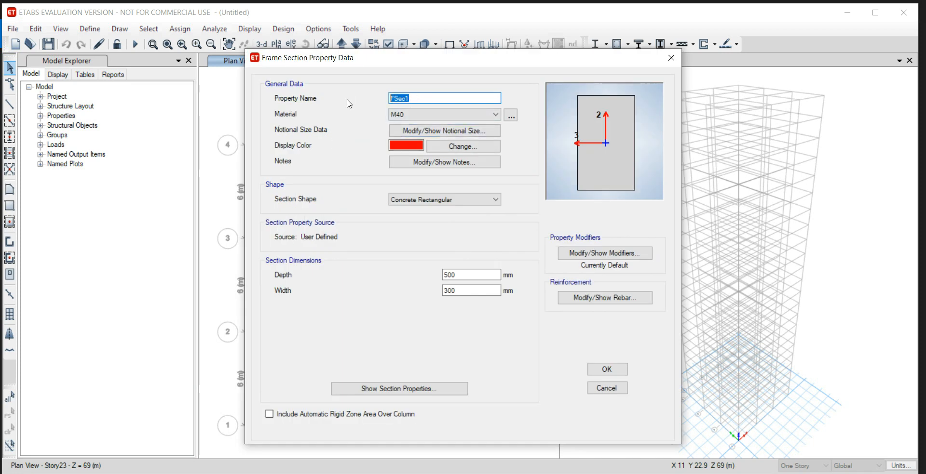
type("B550X350")
double_click(457, 274)
type("5")
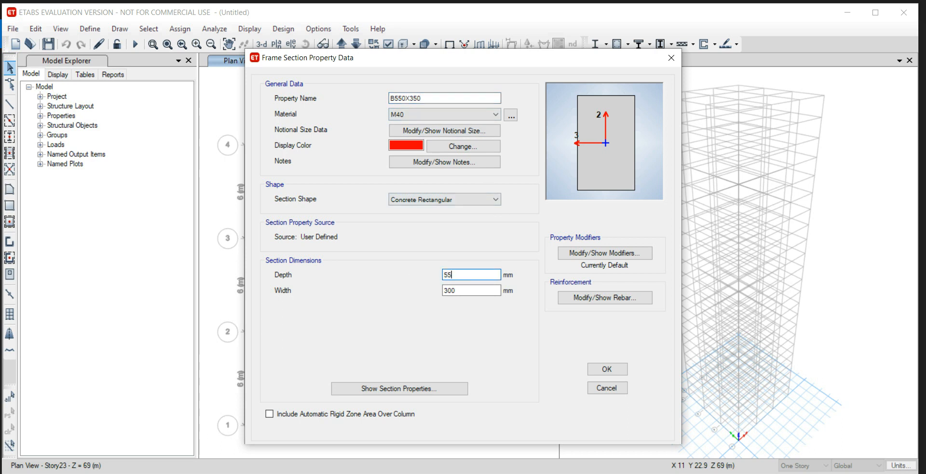
key("Tab")
type("3")
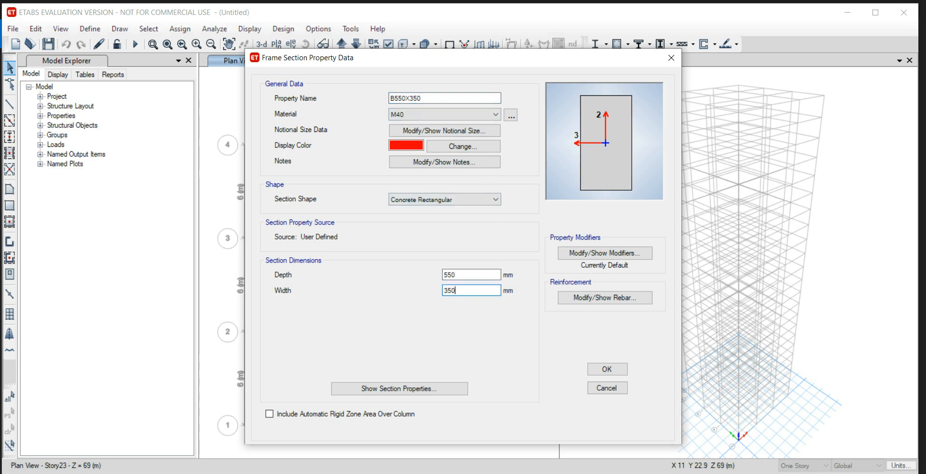
left_click(600, 370)
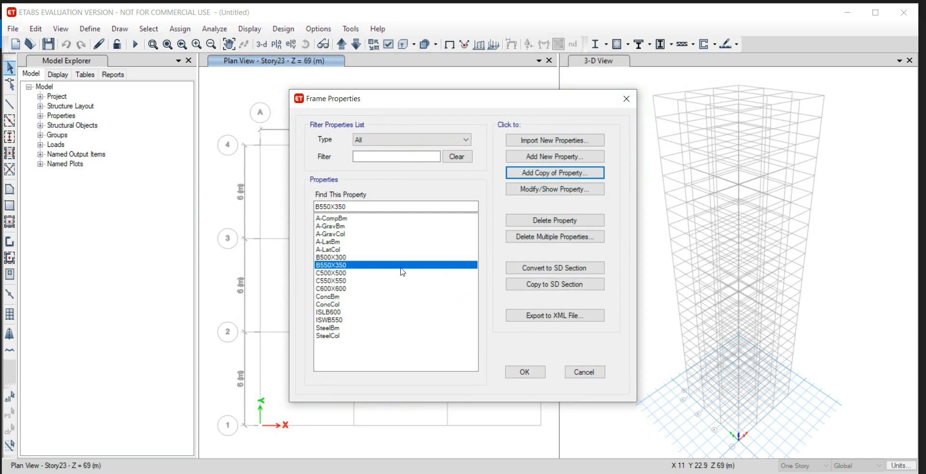
Add a copy of the B550X350 section named B600X400 with depth 600 mm and width 400 mm.
left_click(538, 173)
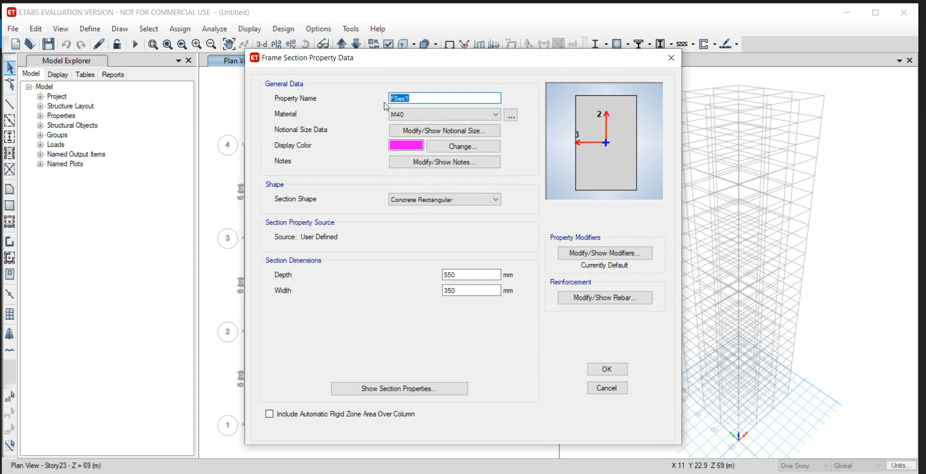
type("B600X400")
left_click(474, 276)
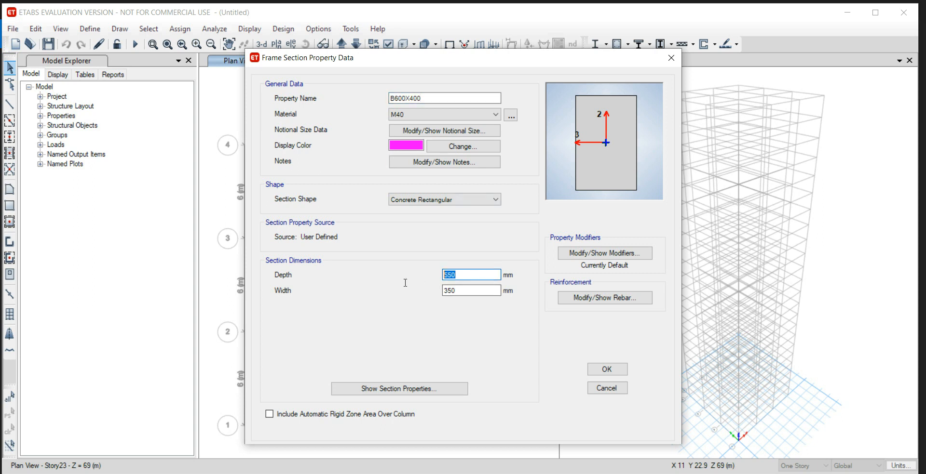
type("600")
key("Tab")
type("400")
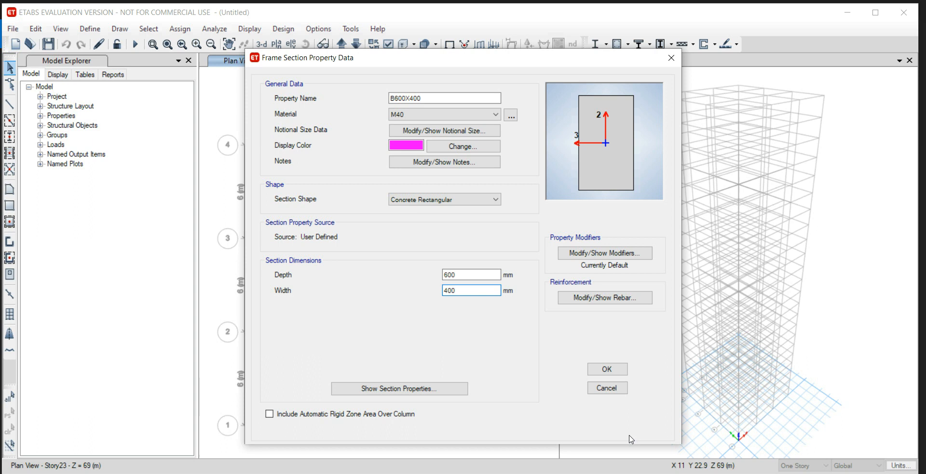
left_click(608, 370)
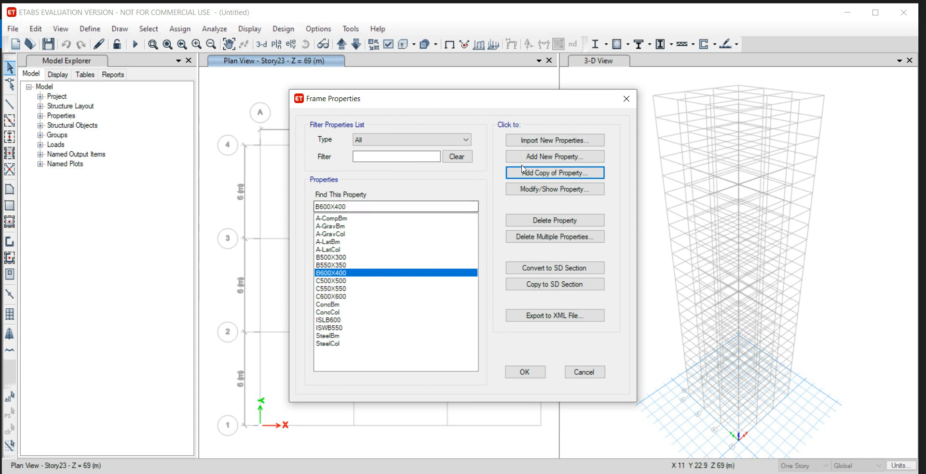
Create a Concrete auto select list named COLUMN AUTOSELECT containing the C500X500, C550X550 and C600X600 sections.
left_click(549, 157)
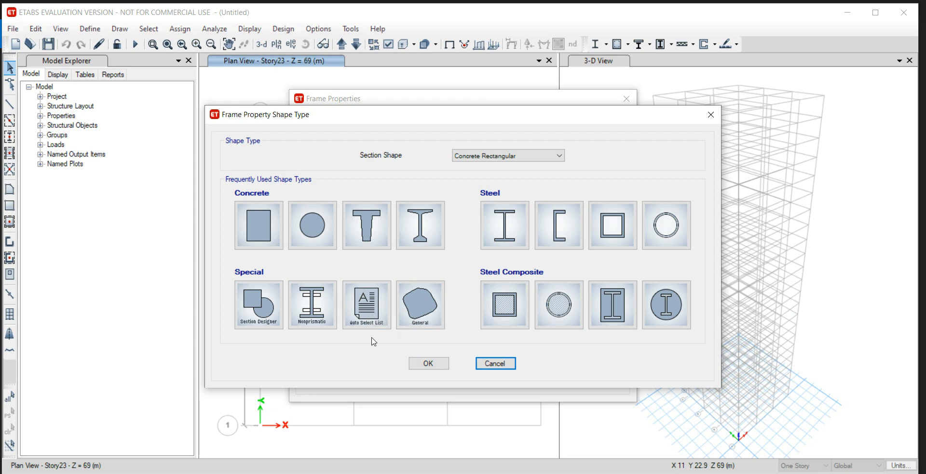
left_click(370, 316)
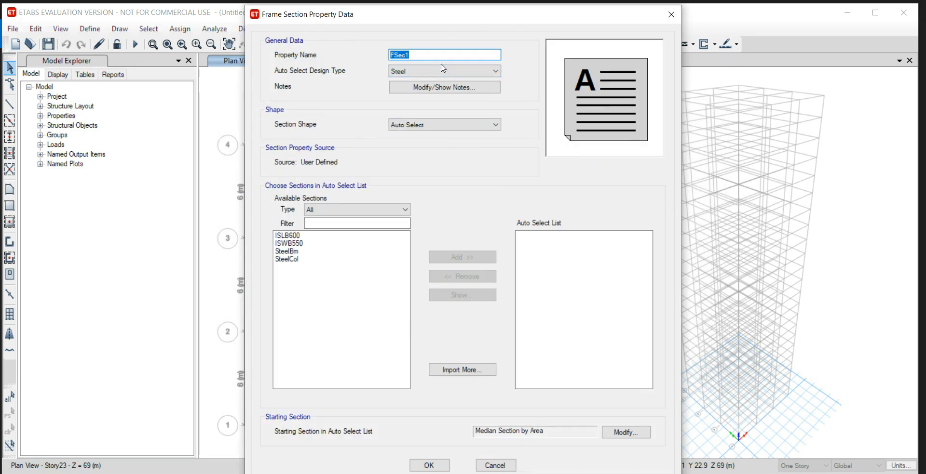
type("COLUMN AUTOSELECT")
left_click(463, 72)
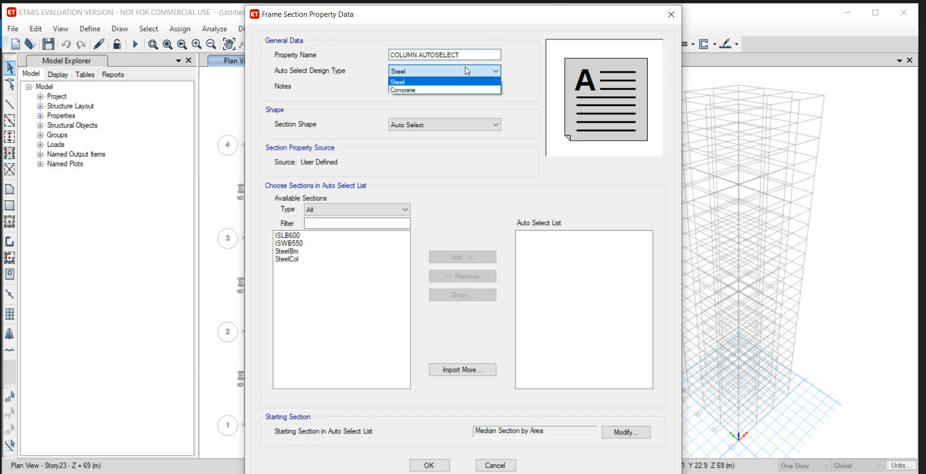
left_click(457, 91)
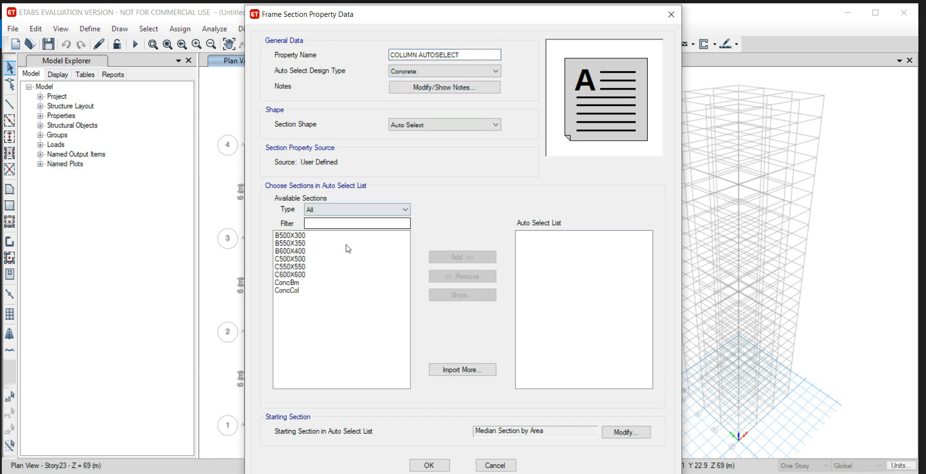
left_click_drag(305, 278, 301, 260)
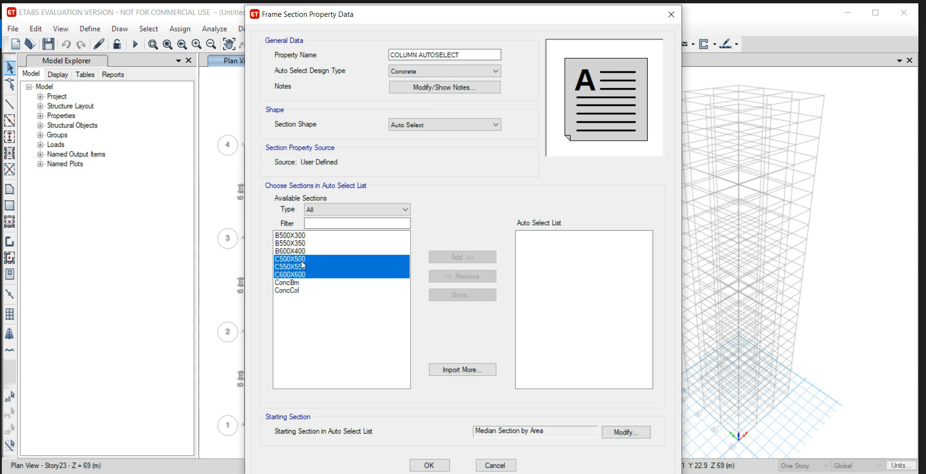
left_click(462, 257)
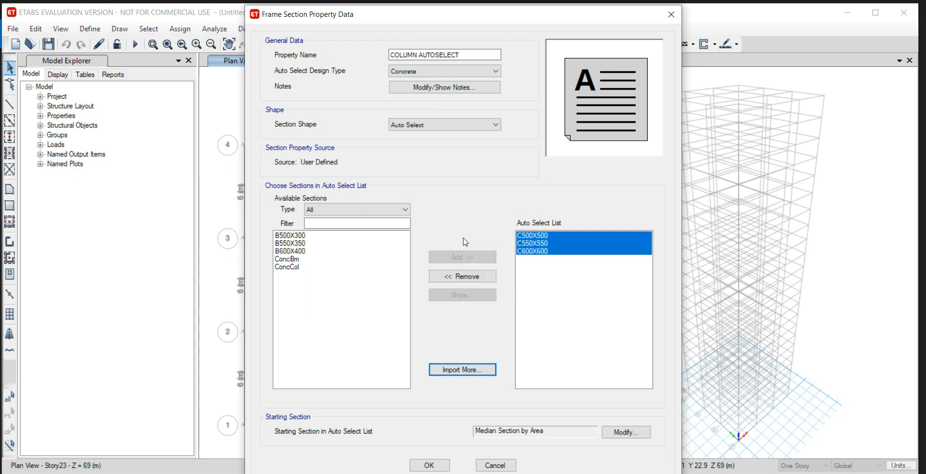
left_click(427, 466)
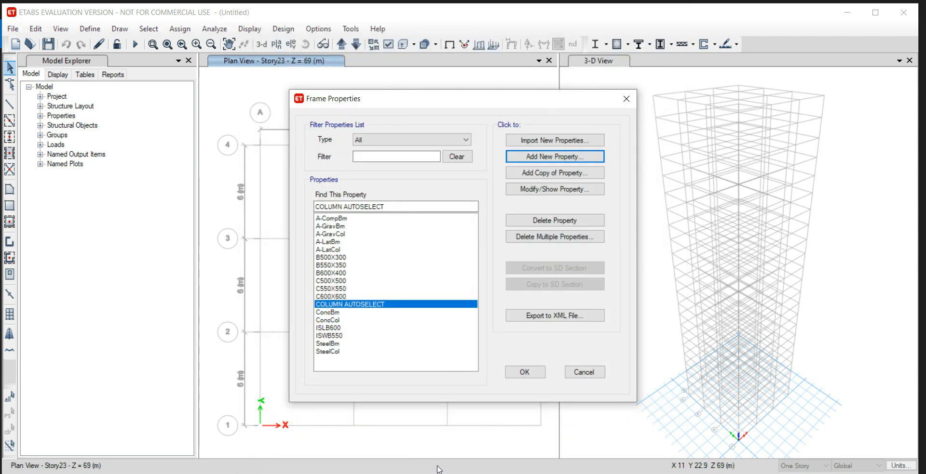
Create a Concrete auto select list named BEAM AUTOSELECT containing the B500X300, B550X350 and B600X400 sections, and accept the frame properties.
left_click(551, 157)
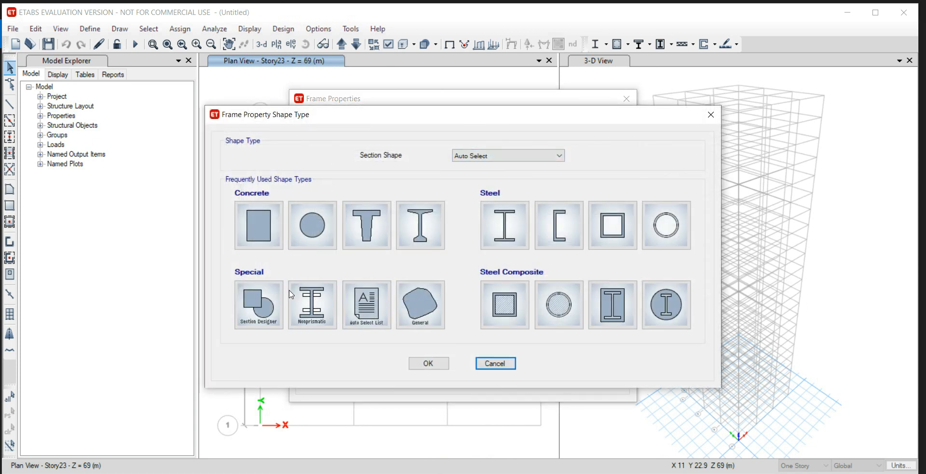
left_click(377, 320)
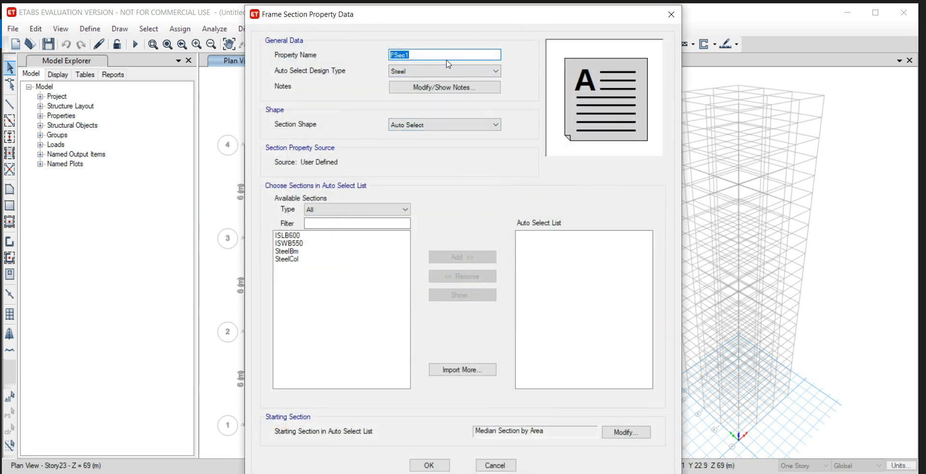
type("BEAM AUTOSELECT")
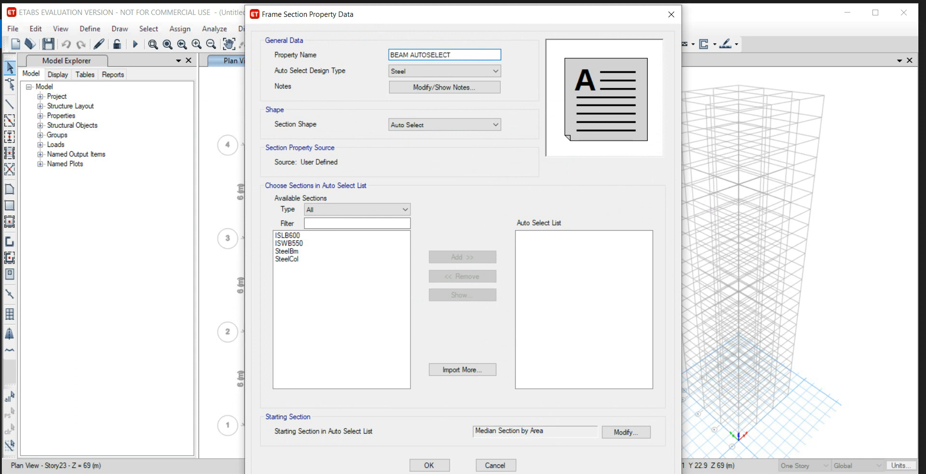
left_click(410, 72)
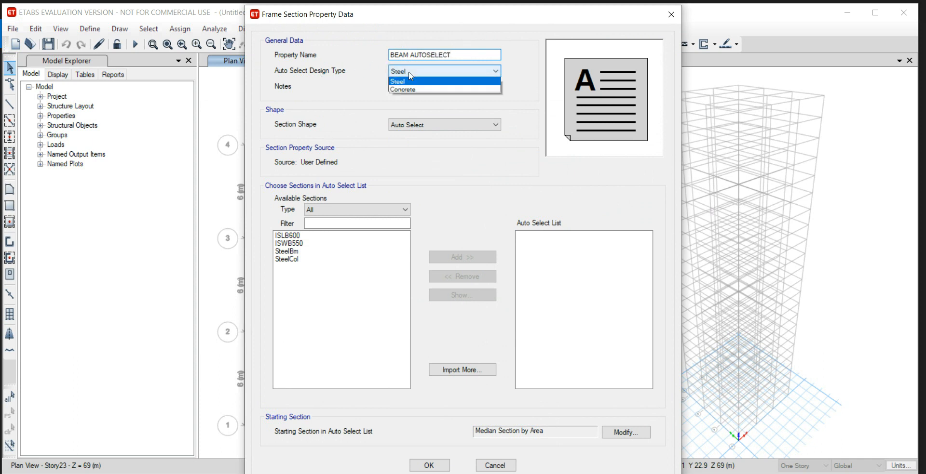
left_click(412, 90)
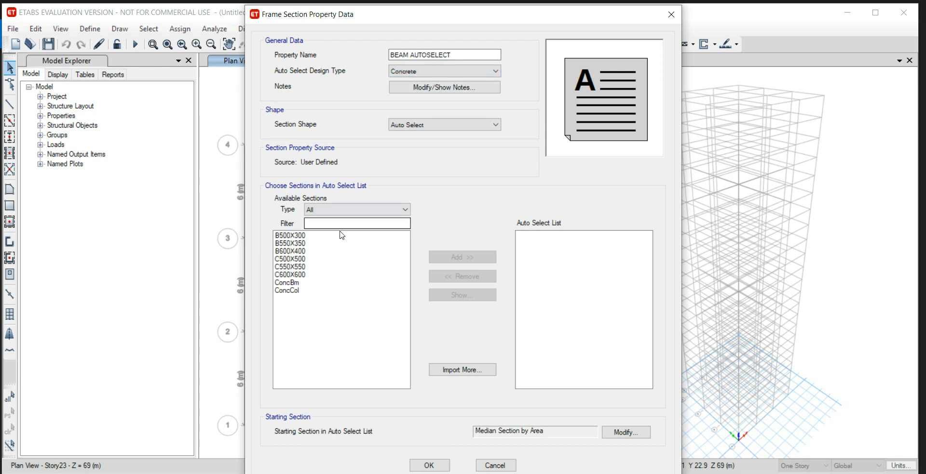
left_click(305, 251)
left_click_drag(306, 256, 304, 236)
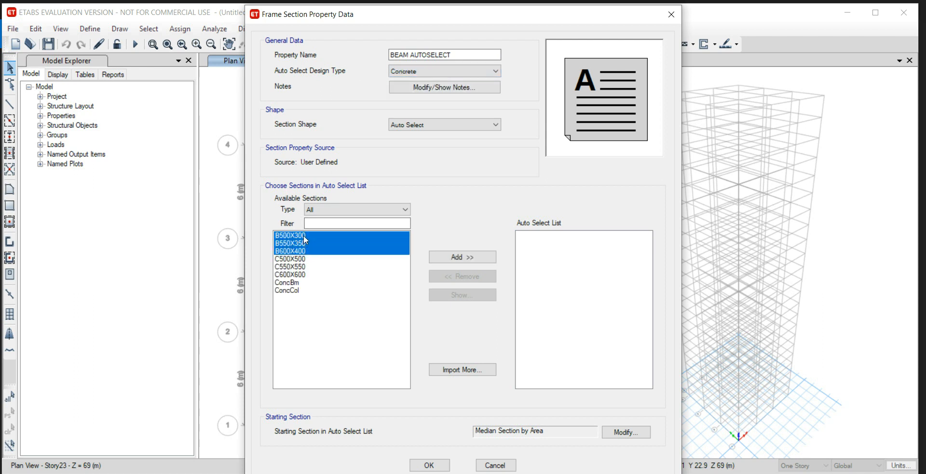
left_click(456, 259)
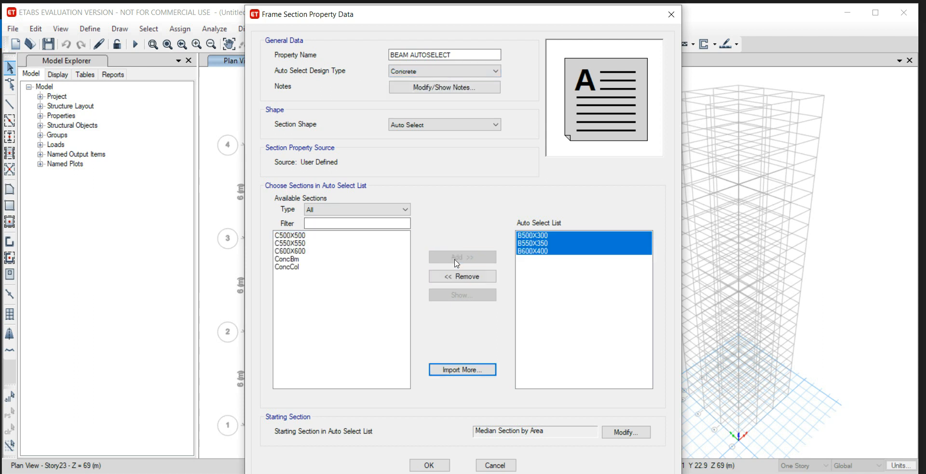
left_click(430, 466)
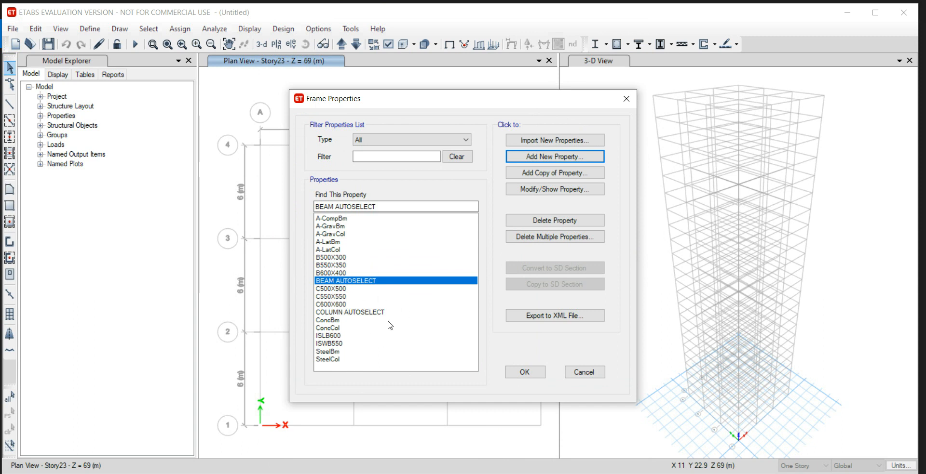
left_click(524, 375)
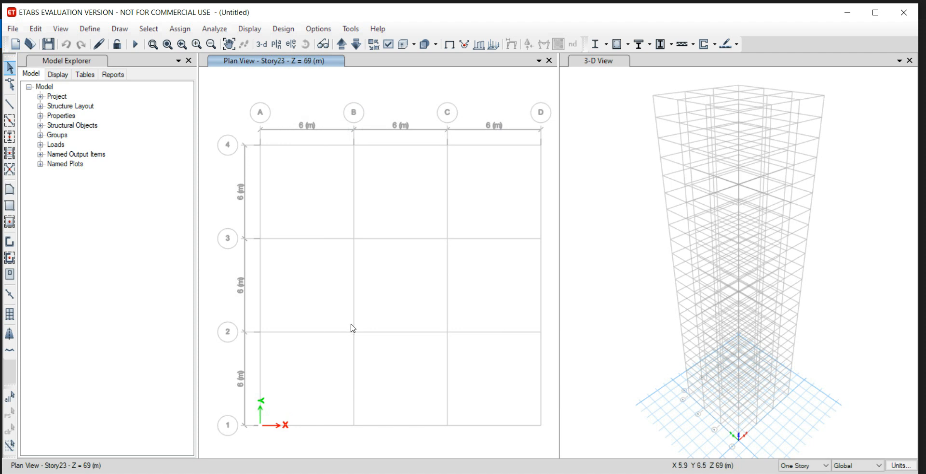
Add a slab property named SLAB150MM with M40 material and a thickness of 150 mm, and accept the slab properties.
left_click(90, 29)
mouse_move(178, 68)
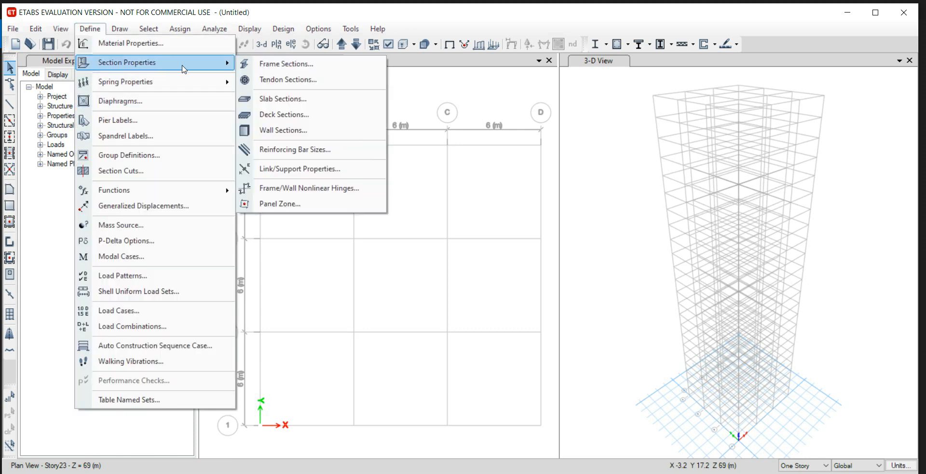
left_click(309, 99)
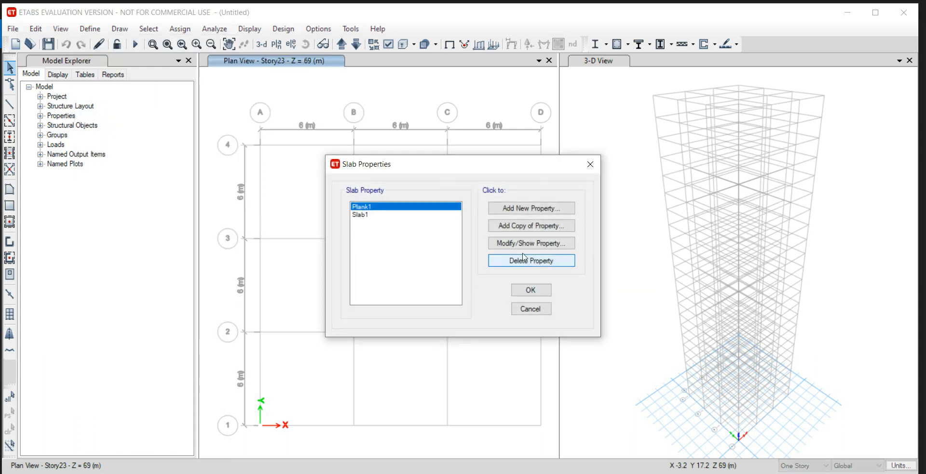
left_click(539, 209)
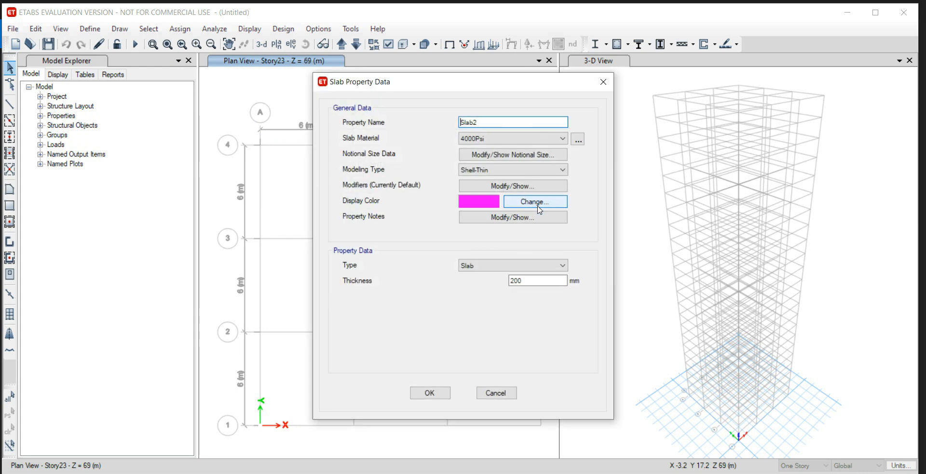
left_click_drag(495, 125, 457, 124)
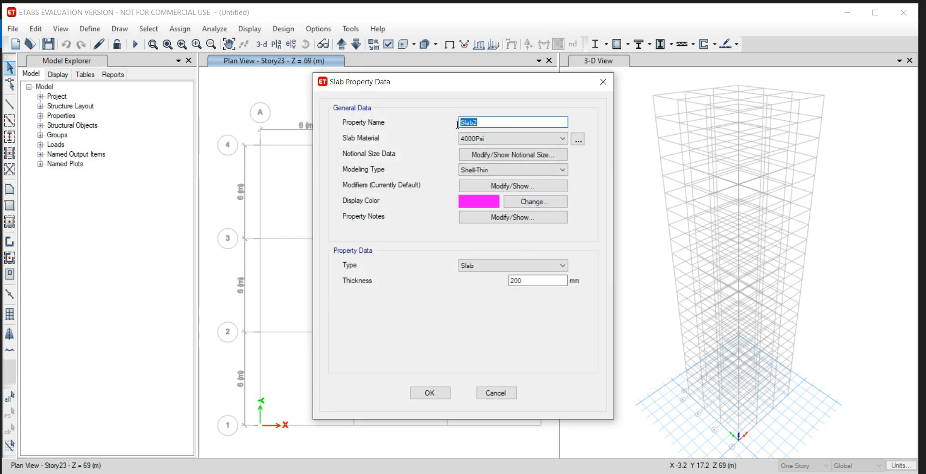
type("SLAB150MM")
left_click(519, 140)
left_click(521, 183)
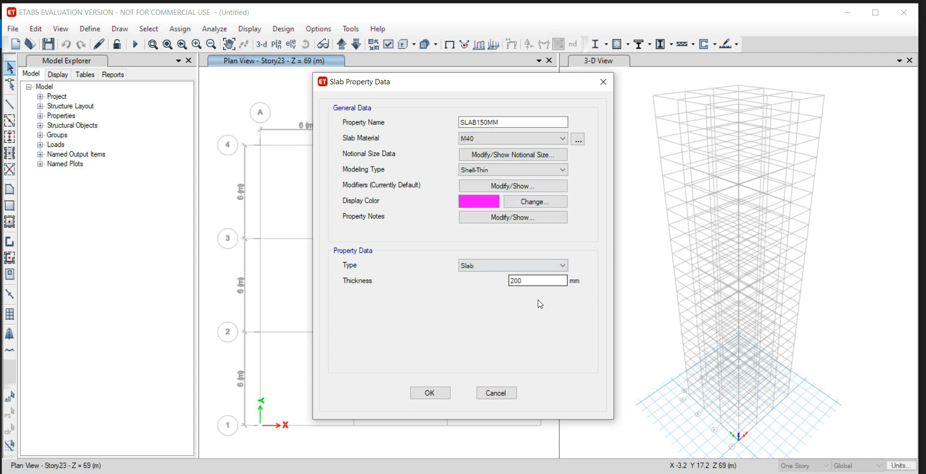
left_click_drag(542, 281, 482, 281)
type("150")
left_click(427, 392)
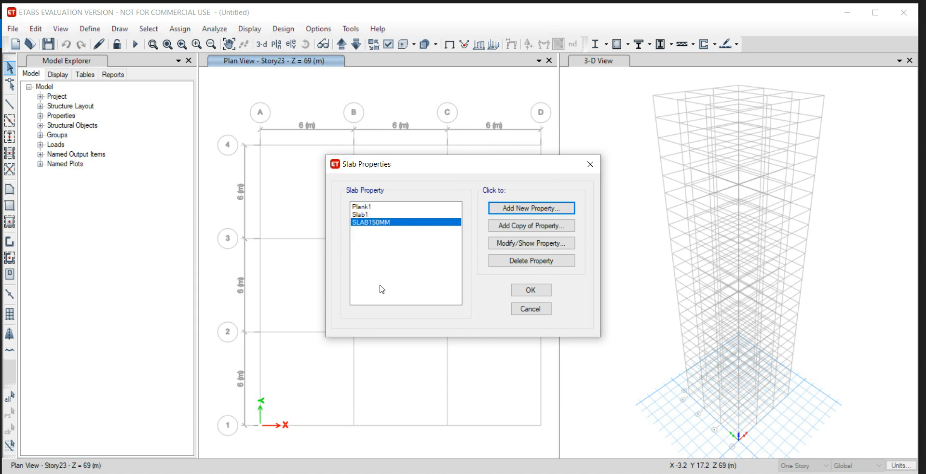
left_click(527, 291)
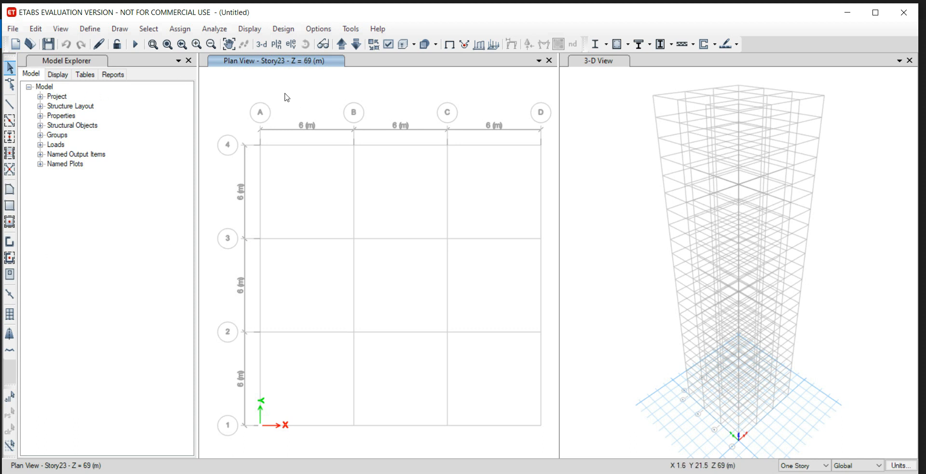
Bring the plan view down to Story1 and set the drawing scope to Similar Stories.
left_click(342, 44)
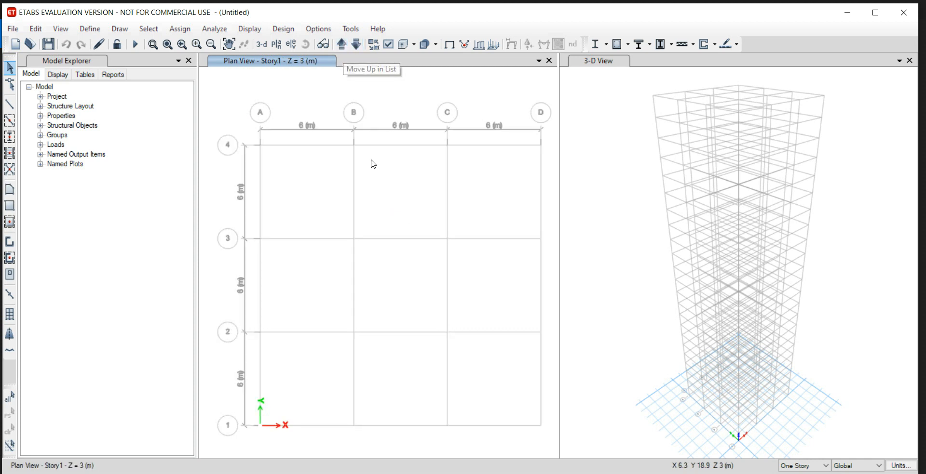
left_click(808, 467)
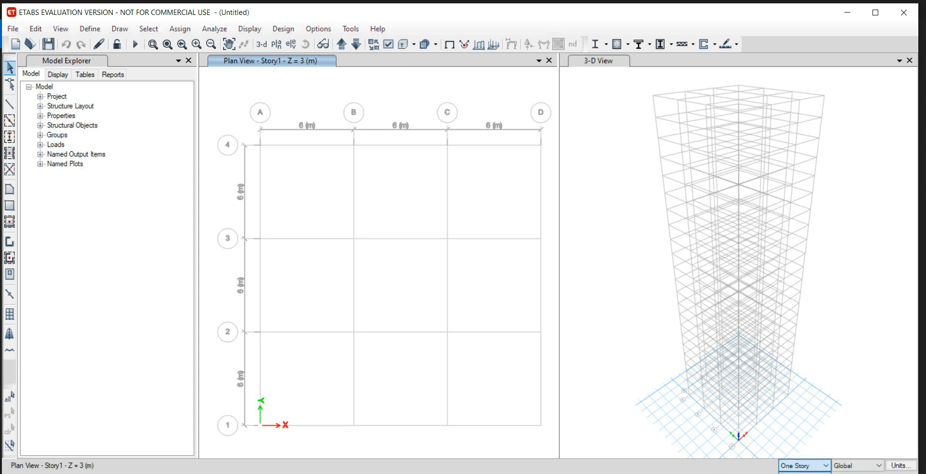
left_click(804, 473)
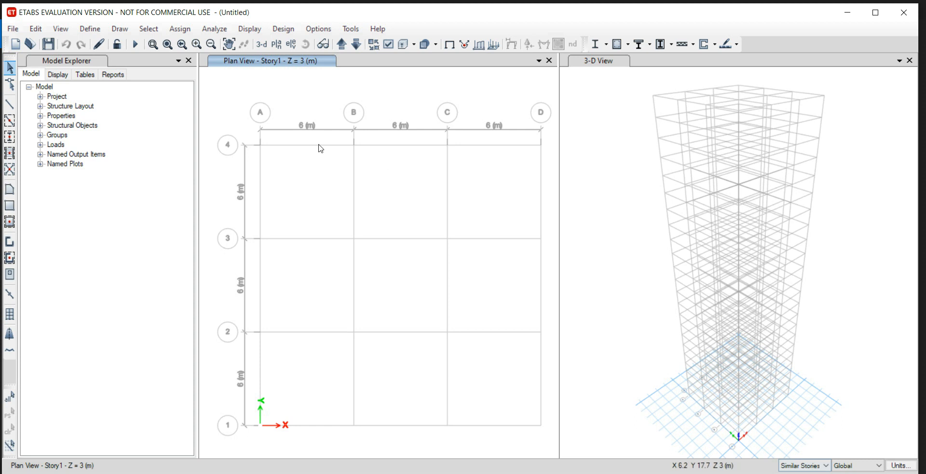
Quick-draw COLUMN AUTOSELECT columns at all grid intersections of the Story1 plan.
left_click(10, 137)
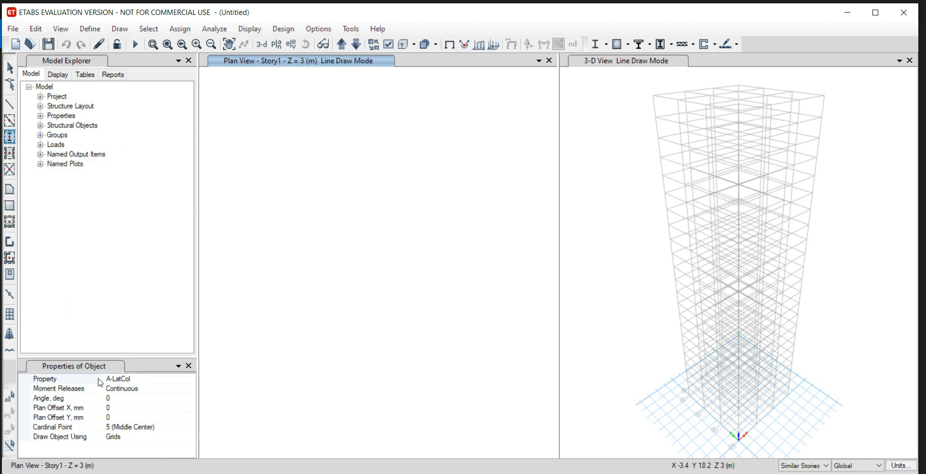
left_click(191, 380)
left_click(191, 380)
scroll(154, 418, "down", 3)
scroll(159, 407, "up", 2)
scroll(159, 406, "down", 1)
left_click(159, 419)
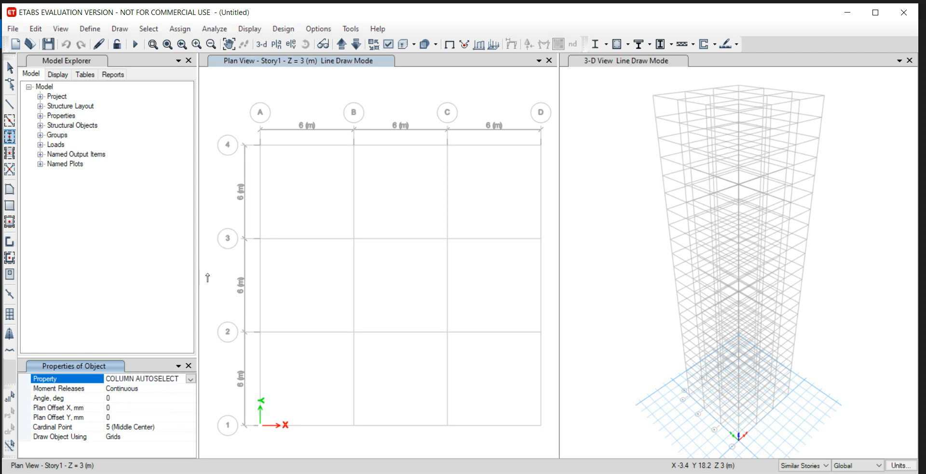
left_click_drag(232, 115, 569, 453)
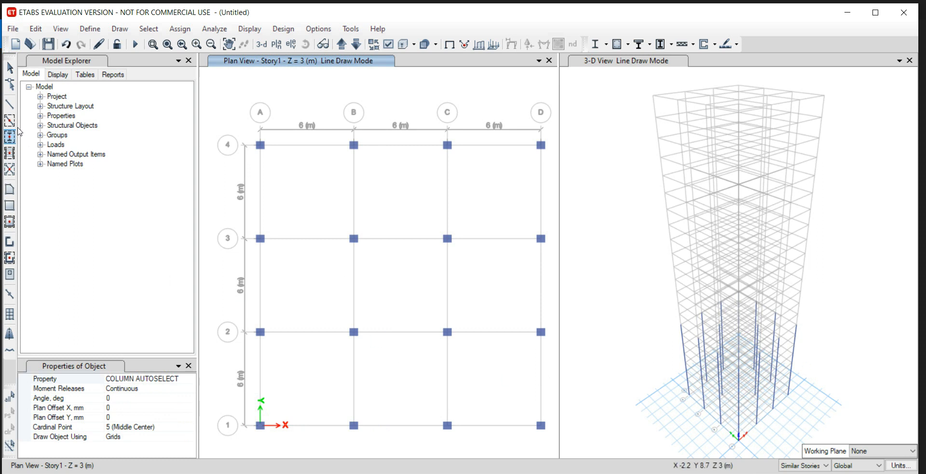
Quick-draw BEAM AUTOSELECT beams along all grid lines of the Story1 plan.
left_click(13, 124)
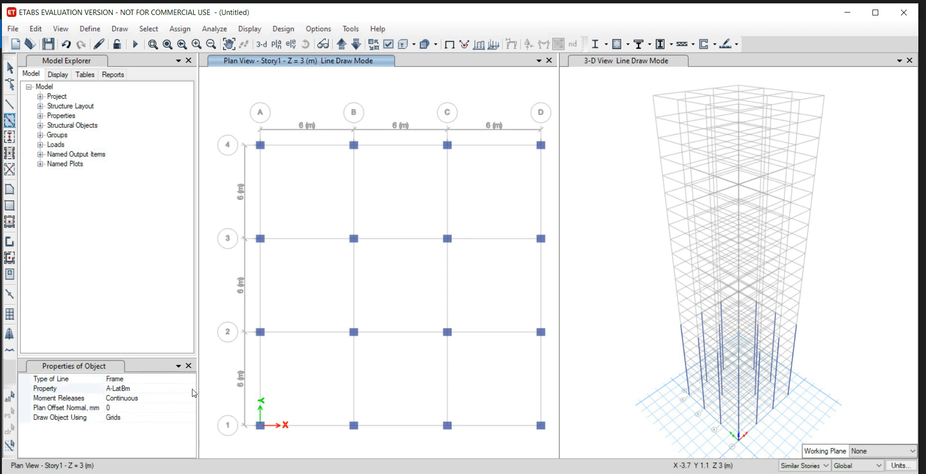
left_click(190, 389)
left_click(191, 390)
scroll(179, 415, "down", 4)
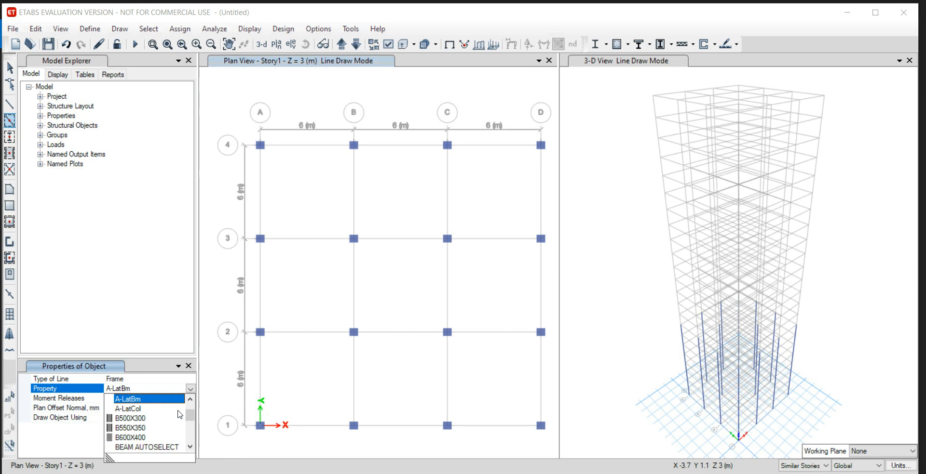
scroll(169, 424, "up", 1)
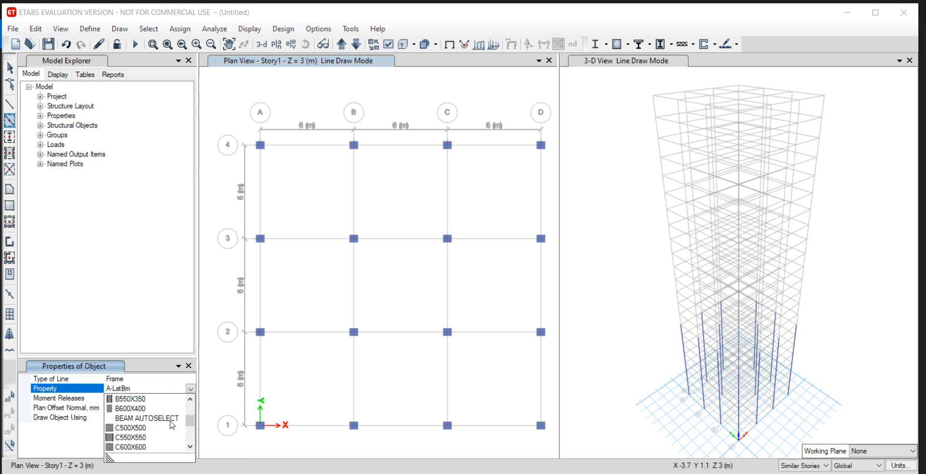
left_click(170, 418)
mouse_move(246, 116)
left_mouse_down()
mouse_move(372, 292)
mouse_move(556, 456)
left_mouse_up()
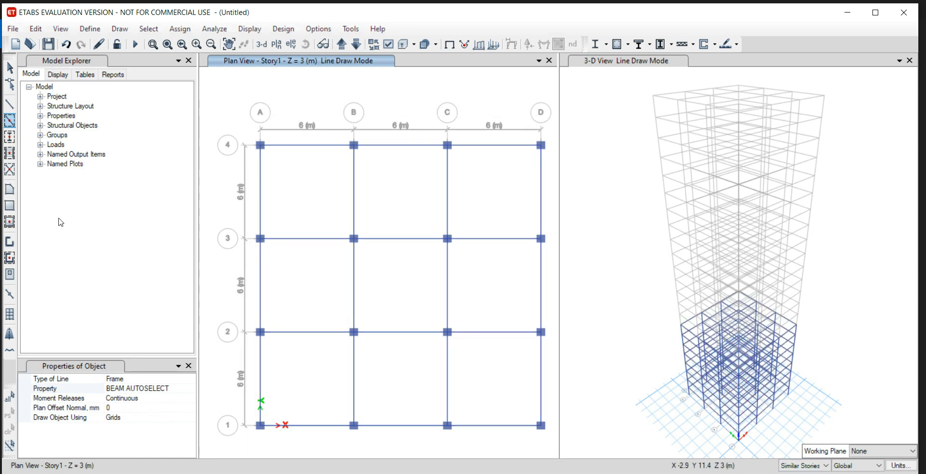
Quick-draw SLAB150MM floor slabs in all bays of the Story1 plan.
left_click(10, 221)
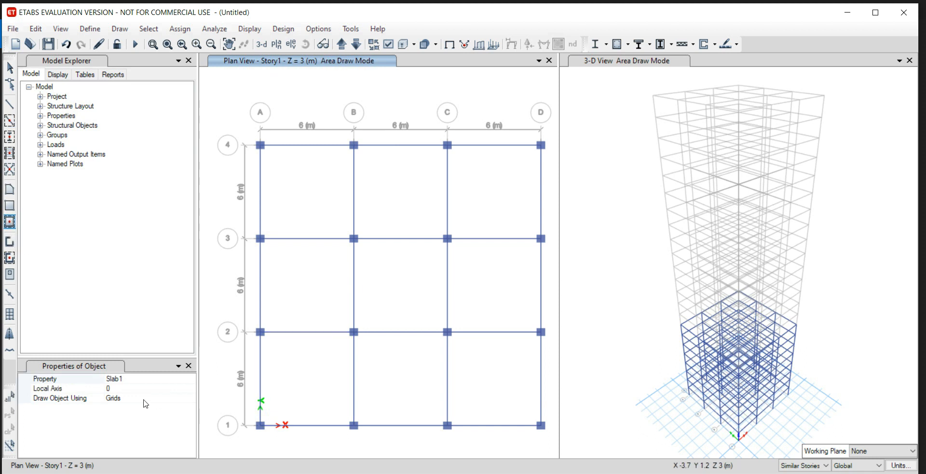
left_click(188, 379)
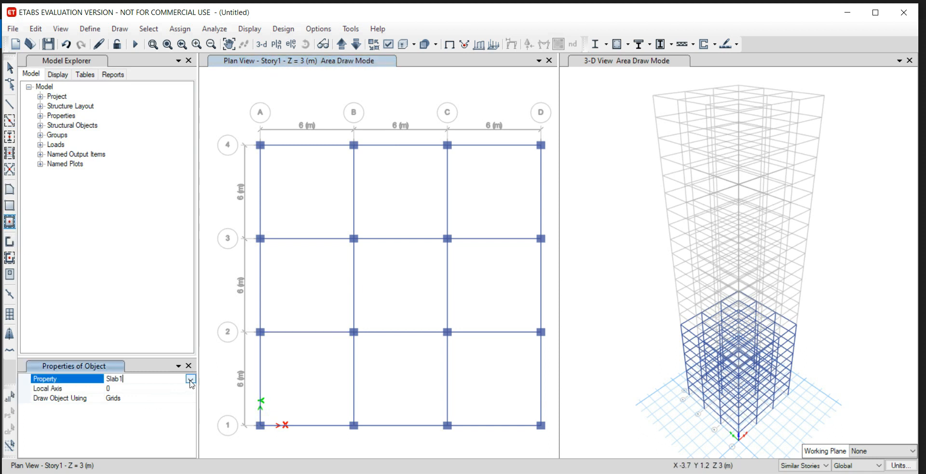
left_click(190, 379)
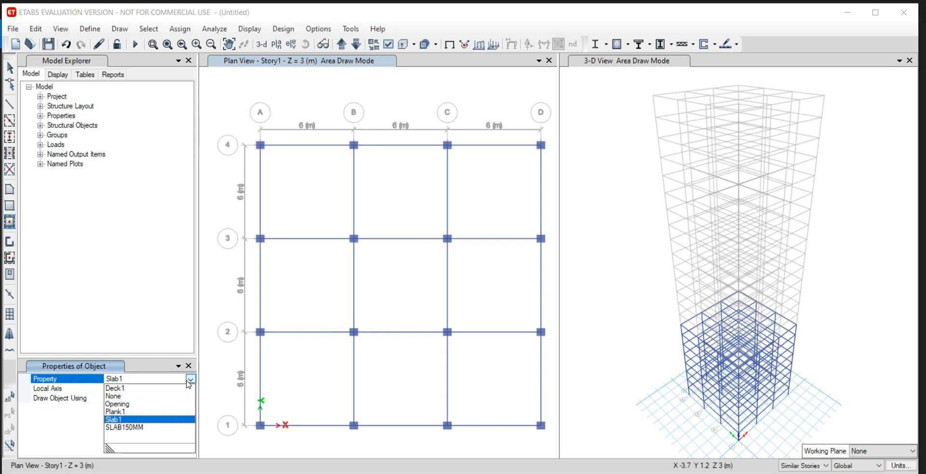
left_click(161, 428)
left_click_drag(234, 116, 554, 459)
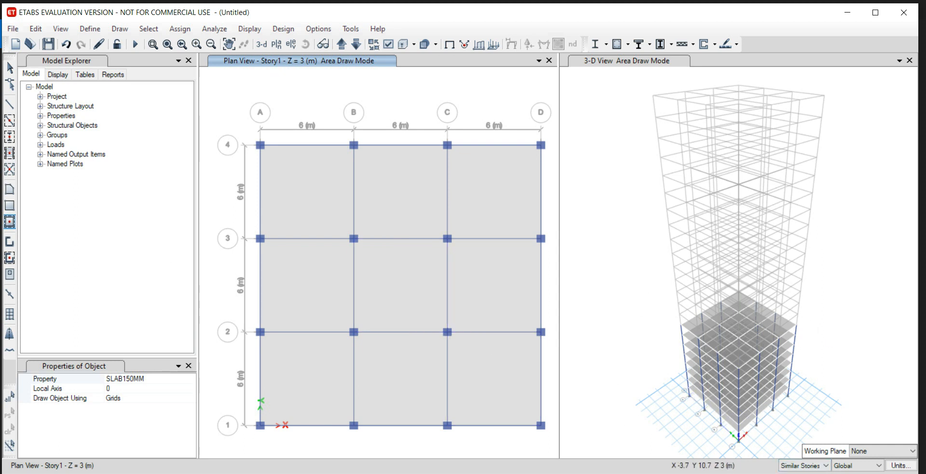
Check the Storey 9-14 layout in the problem statement image and bring the plan view up to Story10.
left_click(232, 473)
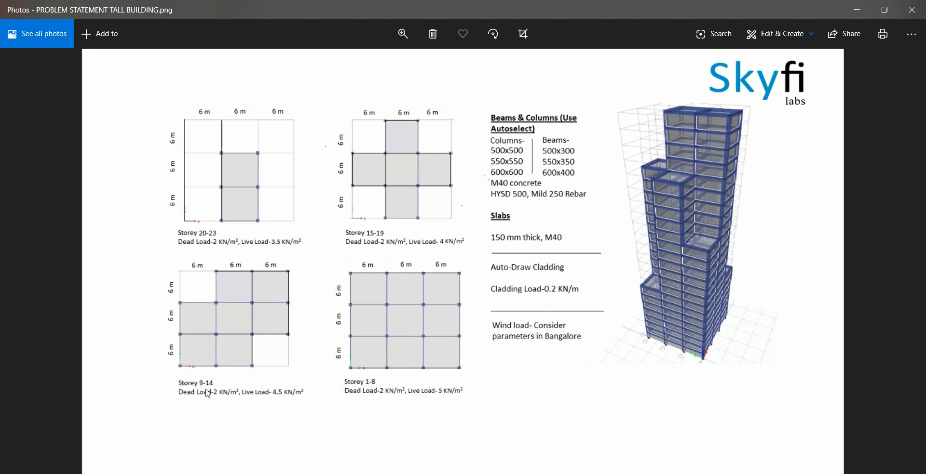
left_click(256, 473)
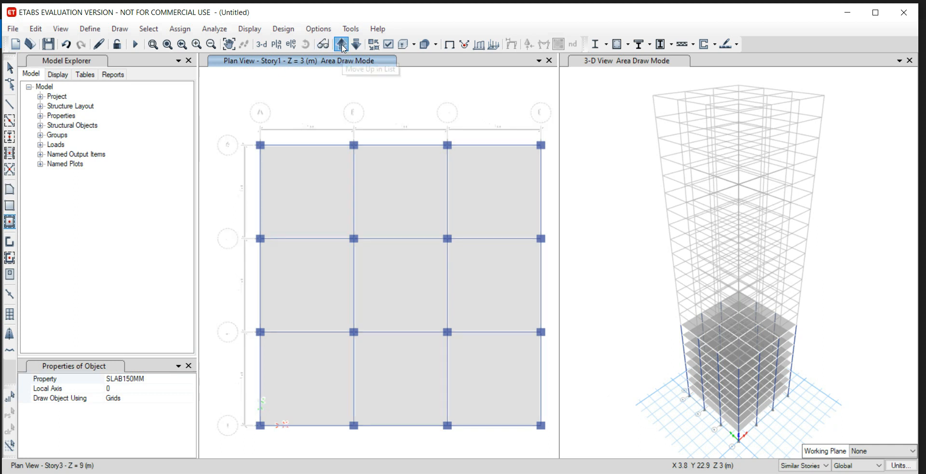
left_click(344, 48)
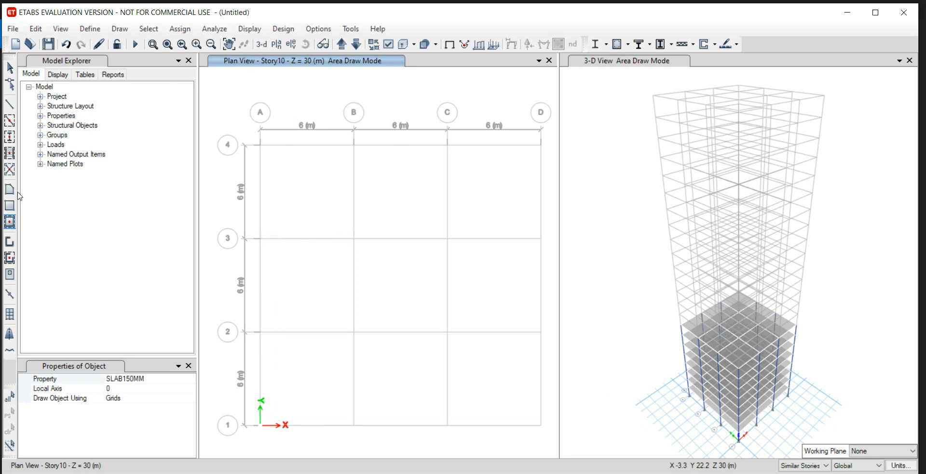
Quick-draw COLUMN AUTOSELECT columns at all Story10 grid intersections except A4 and D1, following the problem statement layout.
left_click(9, 137)
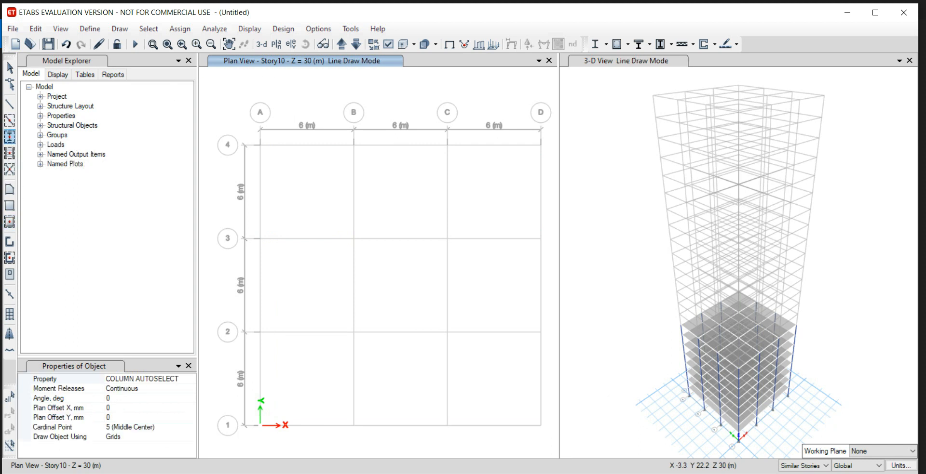
left_click(193, 473)
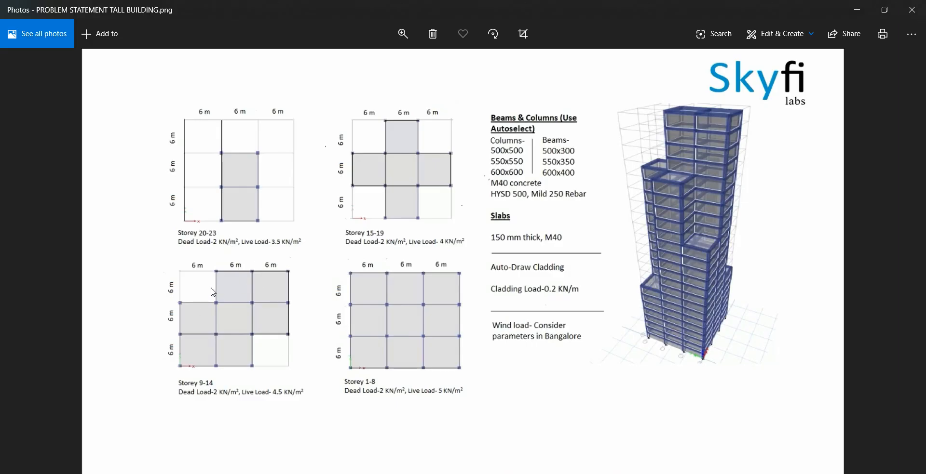
left_click(226, 473)
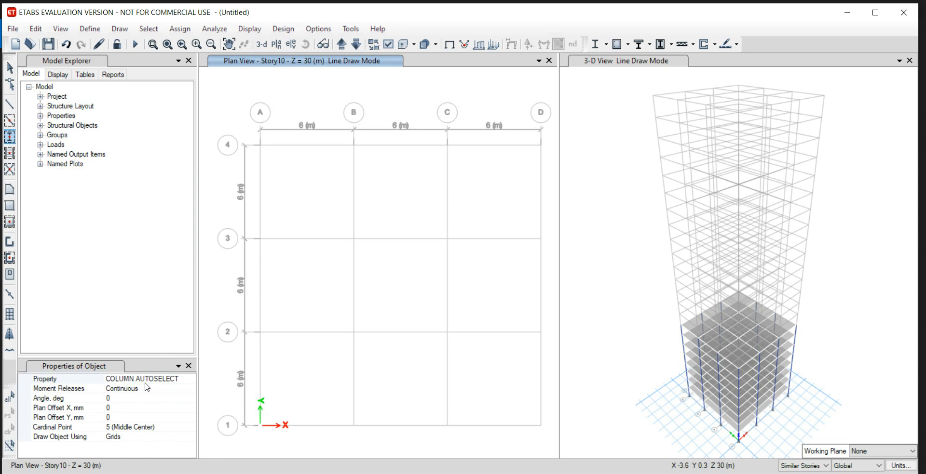
left_click_drag(320, 100, 542, 365)
left_click_drag(229, 316, 473, 442)
left_click_drag(237, 209, 292, 267)
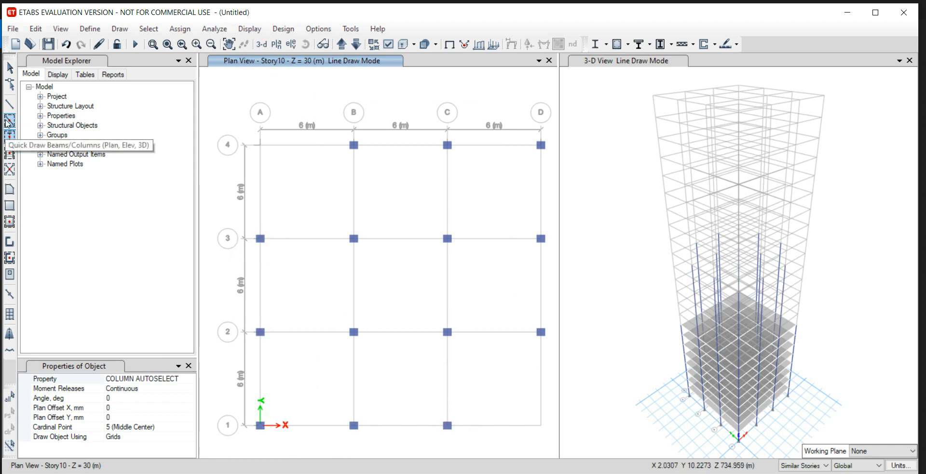
Quick-draw BEAM AUTOSELECT beams between the Story10 columns, leaving the grid edges leading to A4 and D1 empty.
left_click(8, 121)
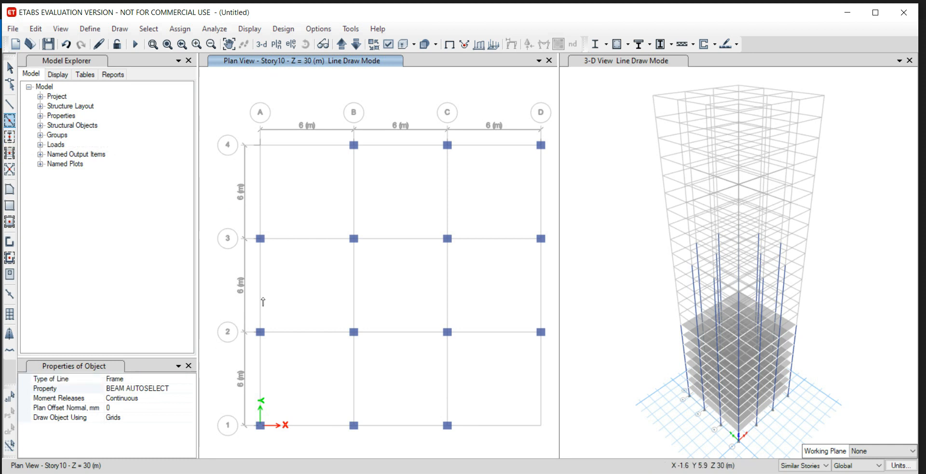
mouse_move(326, 80)
left_mouse_down()
mouse_move(430, 237)
mouse_move(560, 376)
left_mouse_up()
left_click_drag(222, 215, 308, 385)
mouse_move(243, 381)
left_mouse_down()
mouse_move(395, 461)
mouse_move(476, 460)
left_mouse_up()
left_click(448, 383)
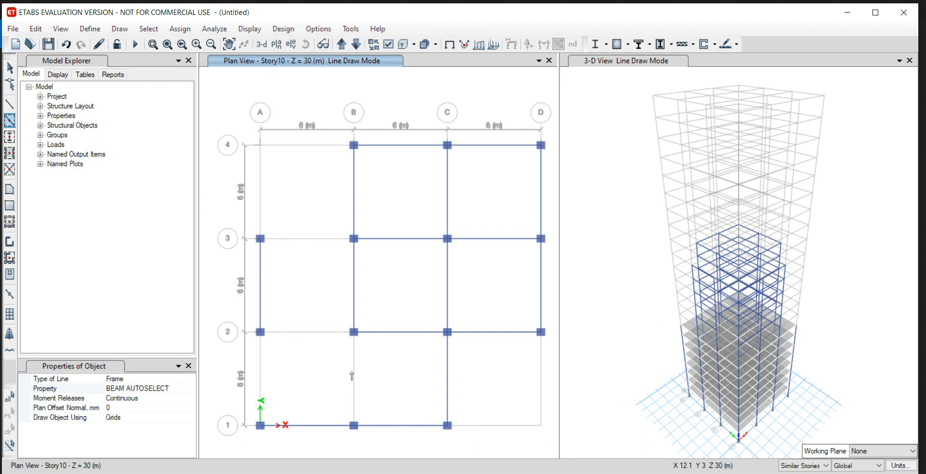
left_click(268, 364)
left_click(299, 239)
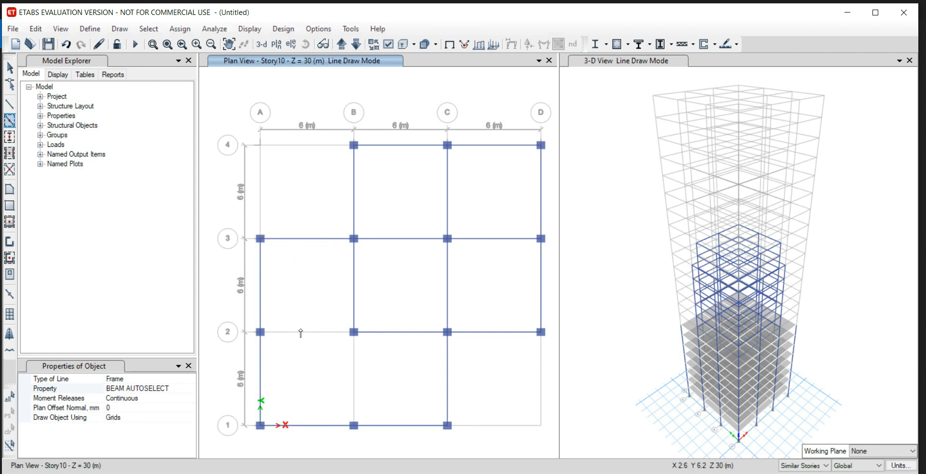
left_click(309, 333)
left_click(355, 371)
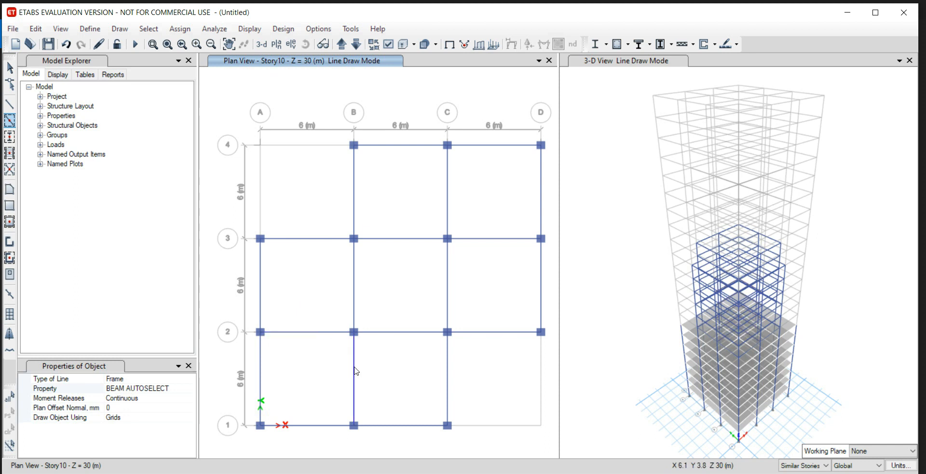
Quick-draw SLAB150MM floor slabs in the Story10 bays, leaving out bays A-B/3-4 and C-D/1-2.
left_click(9, 223)
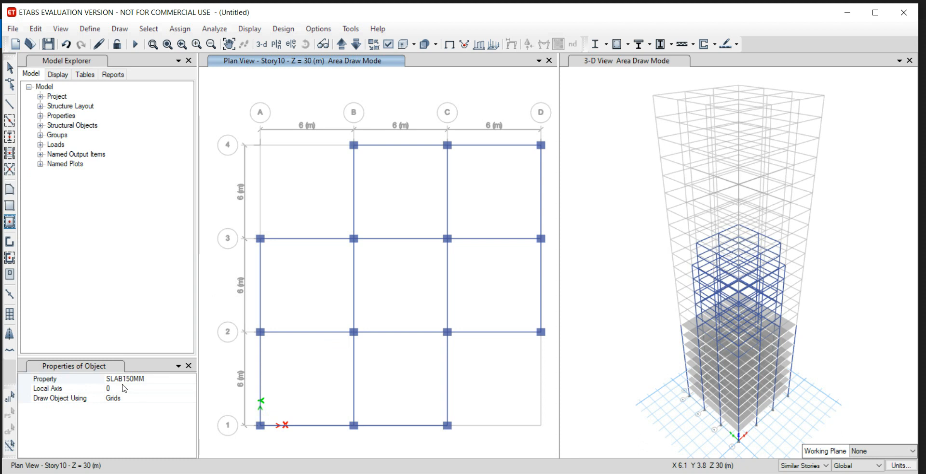
left_click_drag(319, 91, 559, 366)
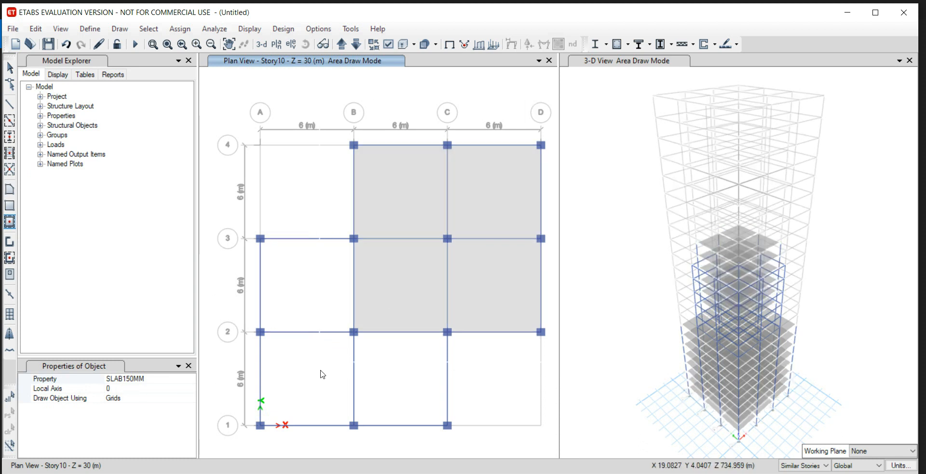
left_click(375, 374)
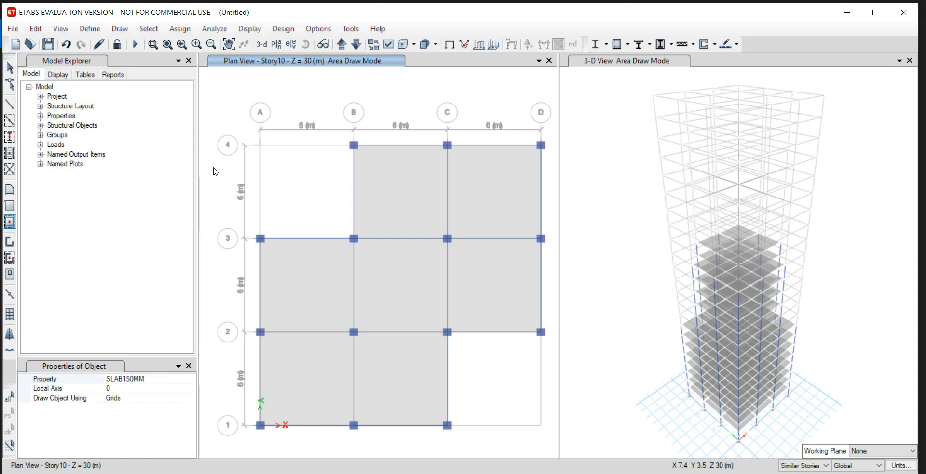
Check the storey layouts and floor loads in the problem statement image and set the story scope to All Stories.
left_click(223, 473)
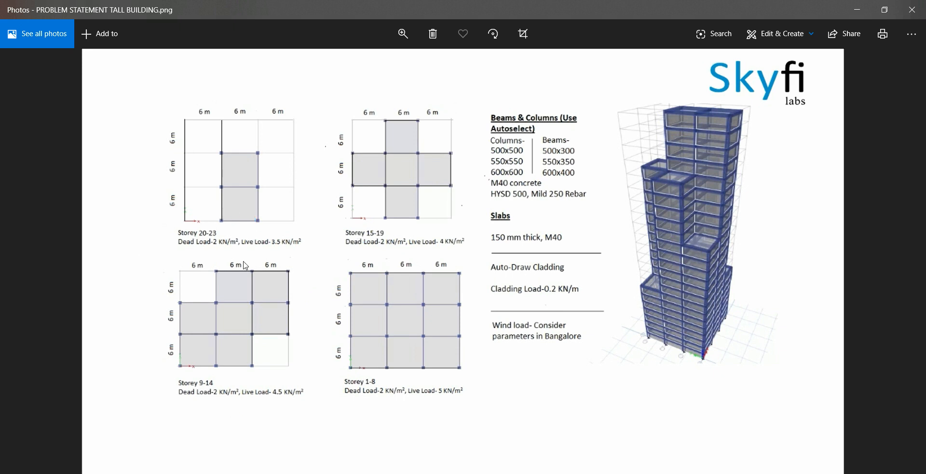
key("alt+Tab")
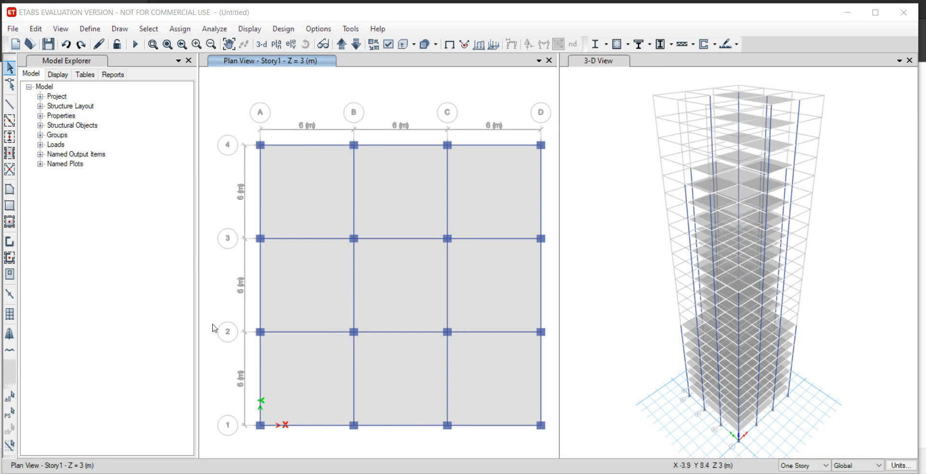
left_click(273, 435)
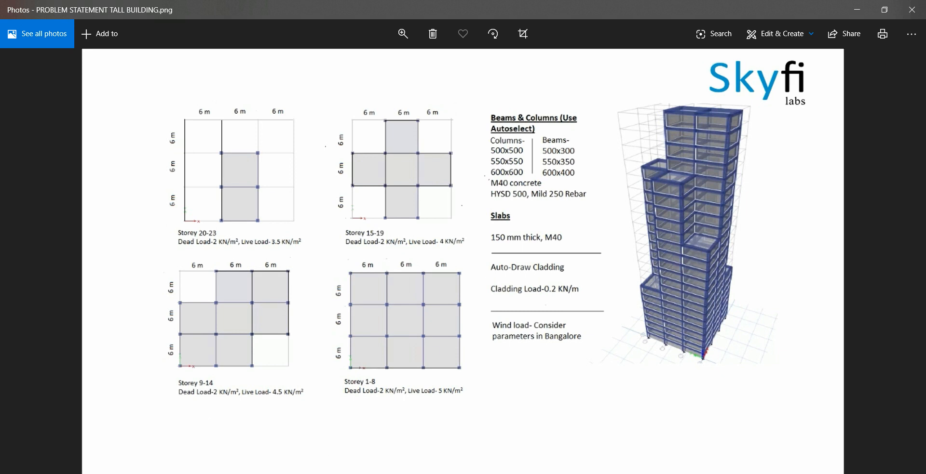
left_click(414, 473)
left_click(807, 468)
left_click(801, 473)
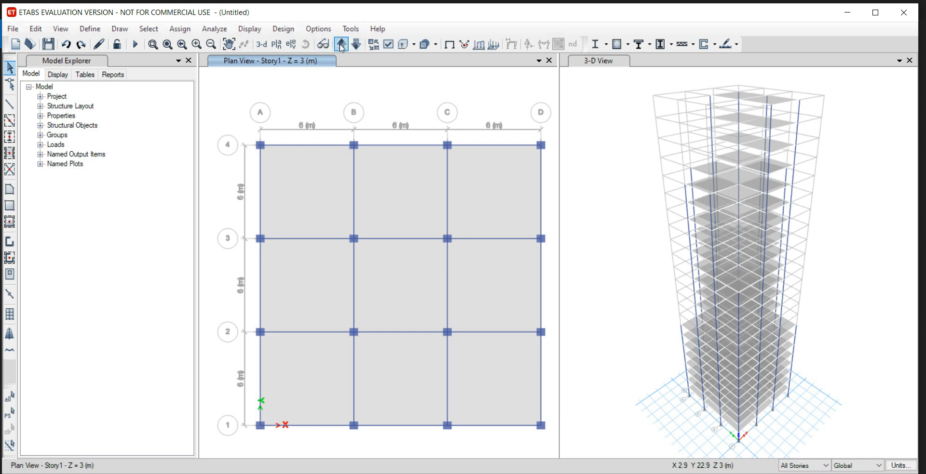
Select the slabs in all nine bays across all stories and assign them a uniform Dead load of 2 kN/m² in the gravity direction.
left_click(307, 197)
left_click(424, 211)
left_click(488, 195)
left_click(490, 275)
left_click(422, 282)
left_click(312, 295)
left_click(305, 359)
left_click(391, 372)
left_click(500, 369)
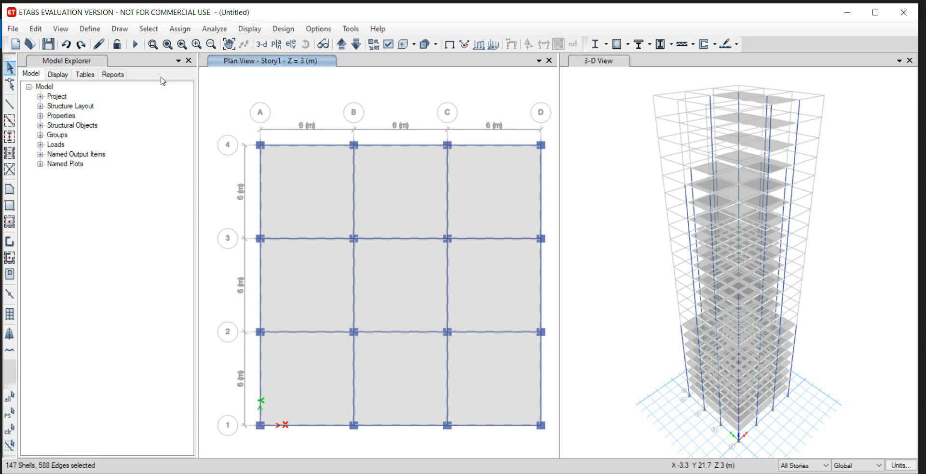
left_click(180, 29)
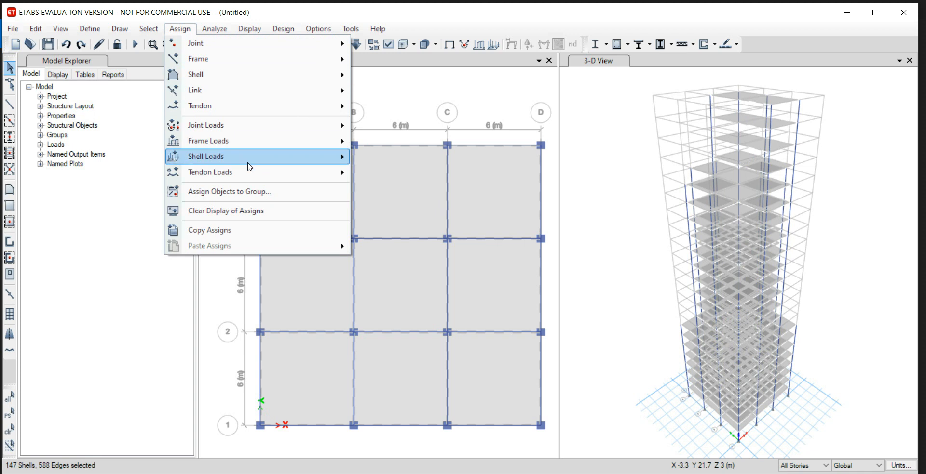
mouse_move(250, 167)
left_click(395, 173)
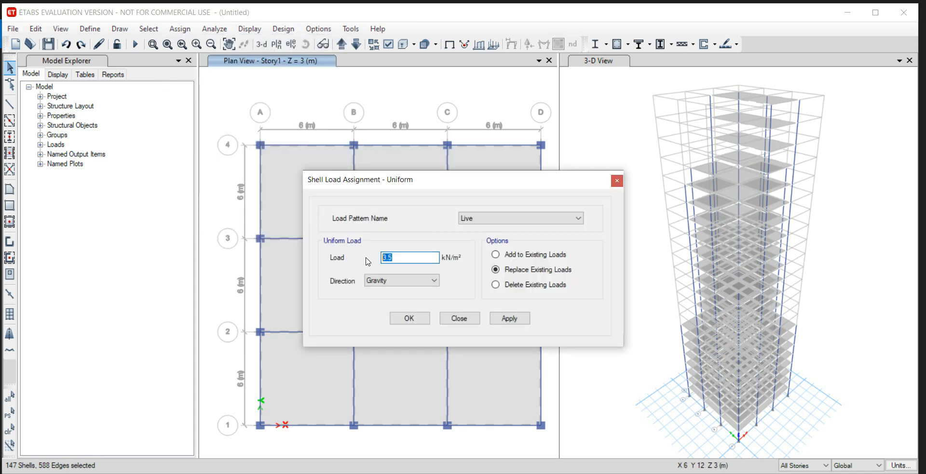
type("2")
left_click(510, 222)
left_click(511, 229)
left_click(510, 318)
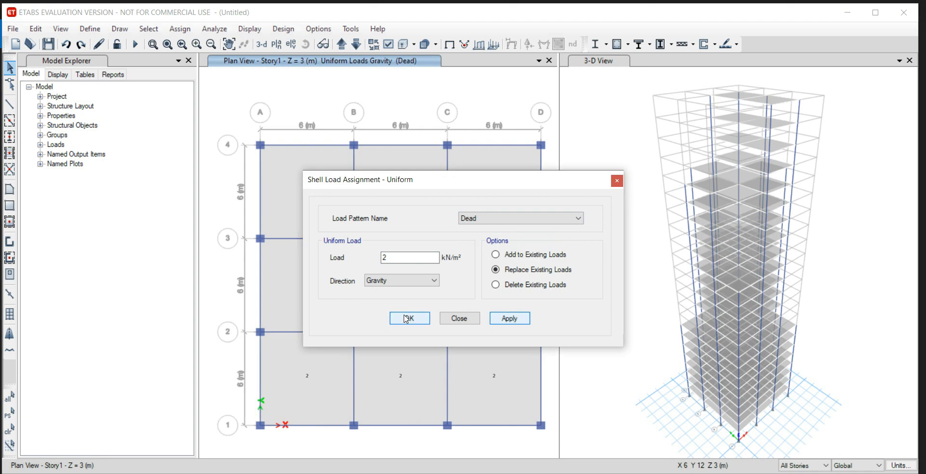
left_click(408, 319)
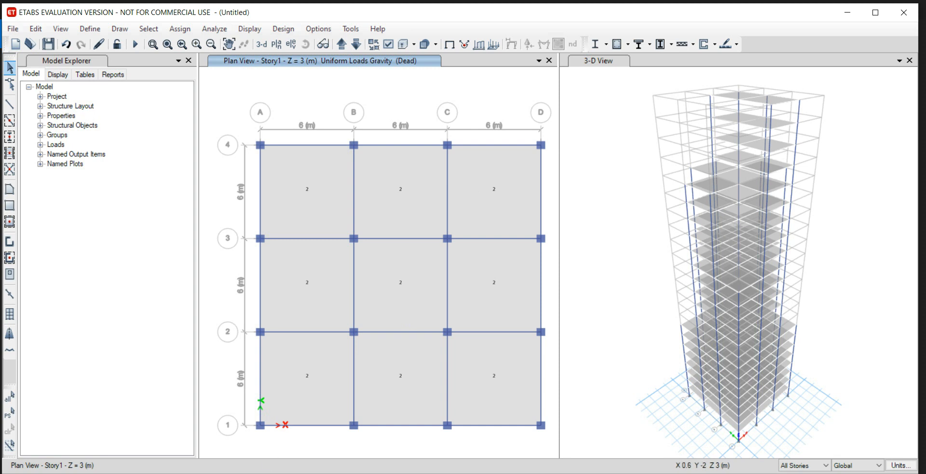
Check the live loads in the problem statement image and set the story scope to Similar Stories.
left_click(252, 473)
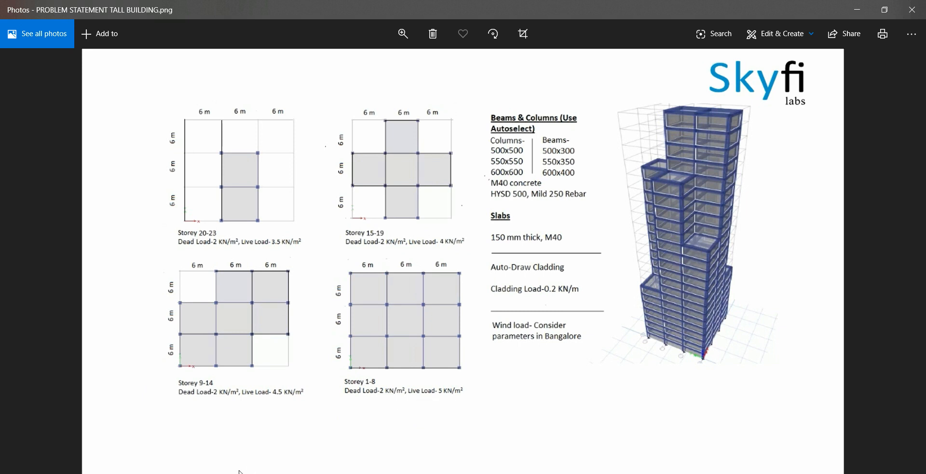
key("alt+Tab")
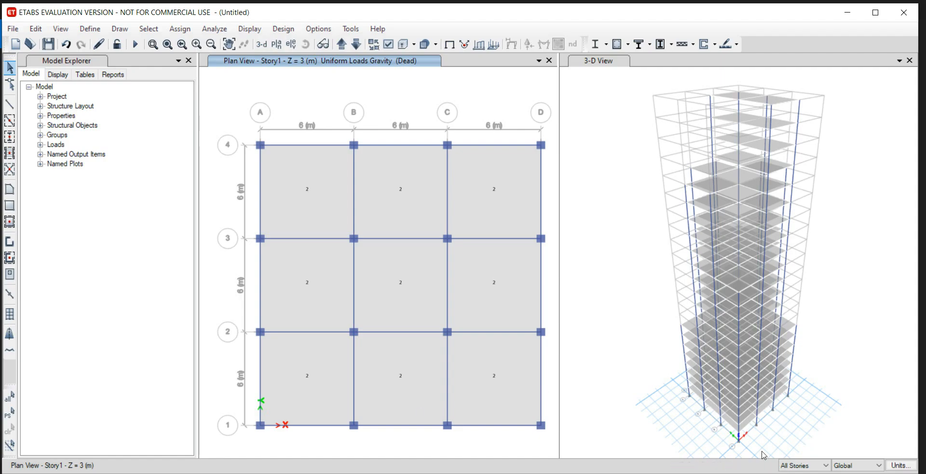
left_click(807, 470)
left_click(805, 473)
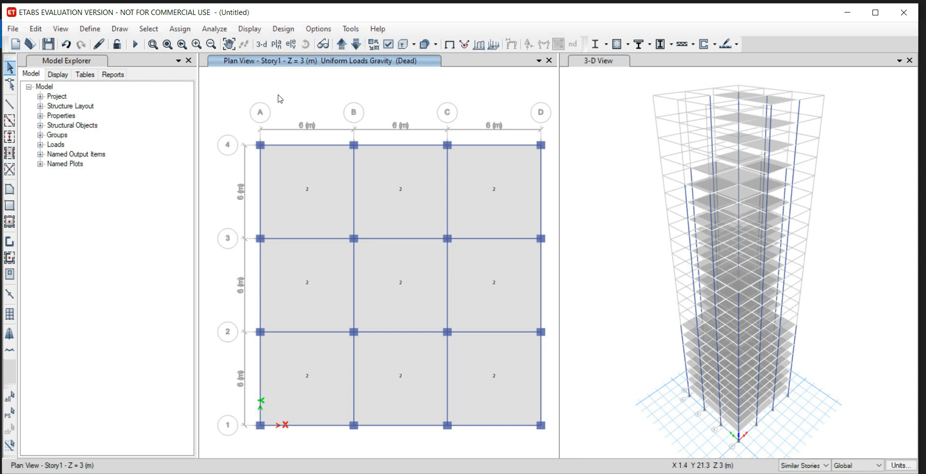
Select all nine slabs of the Story1 plan and assign them a uniform Live load of 5 kN/m² on the similar stories.
left_click(339, 172)
left_click(381, 171)
left_click(487, 173)
left_click(481, 267)
left_click(327, 262)
left_click(312, 364)
left_click(389, 362)
left_click(478, 360)
left_click(477, 361)
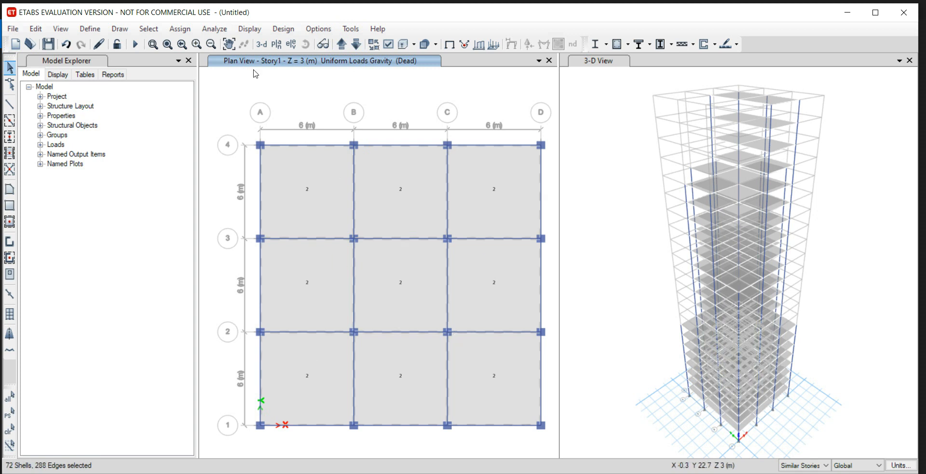
left_click(180, 29)
mouse_move(275, 163)
left_click(404, 179)
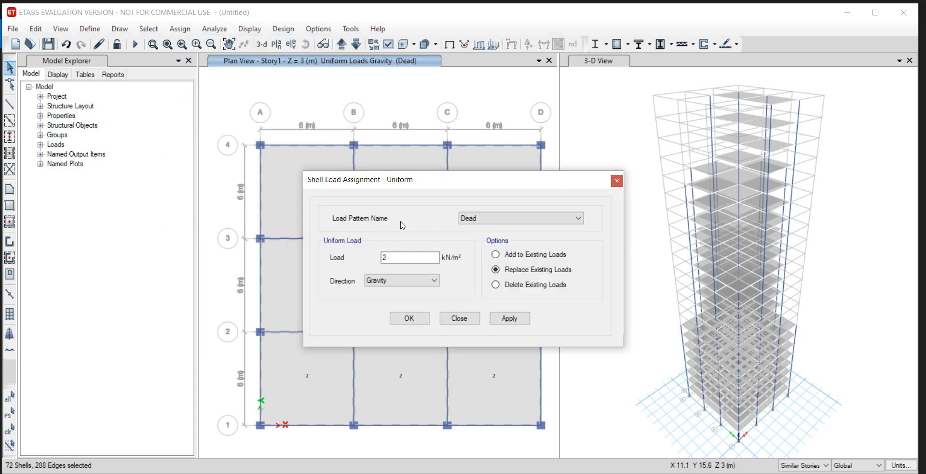
left_click(505, 220)
left_click(504, 237)
left_click(423, 259)
left_click_drag(424, 259, 363, 262)
type("5")
left_click(510, 318)
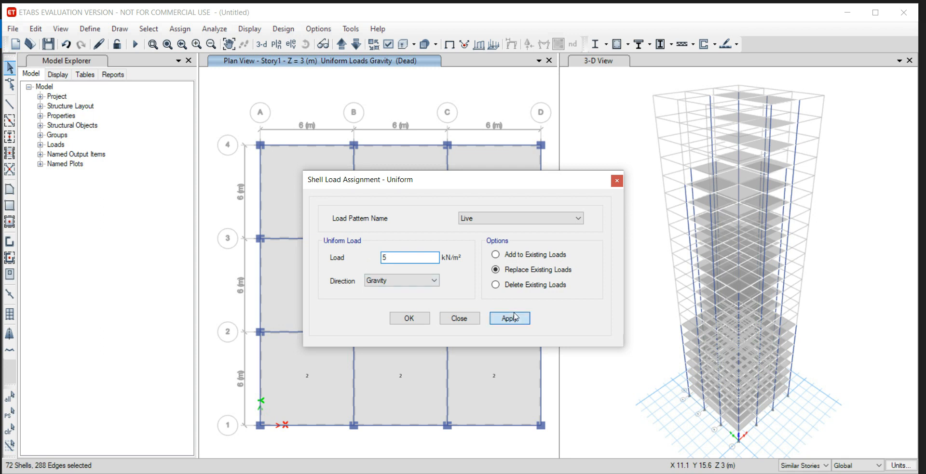
left_click(420, 320)
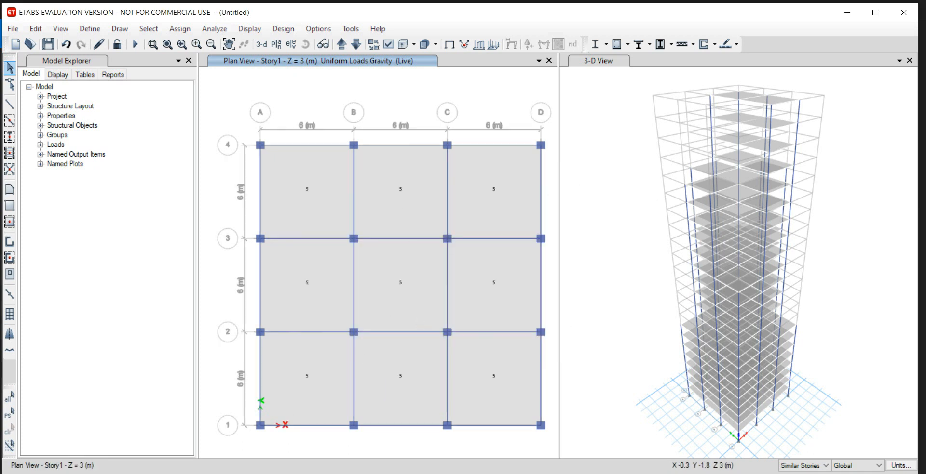
Check the storey 9-14 layout and live load in the problem statement image and move the plan view up to Story10.
left_click(254, 473)
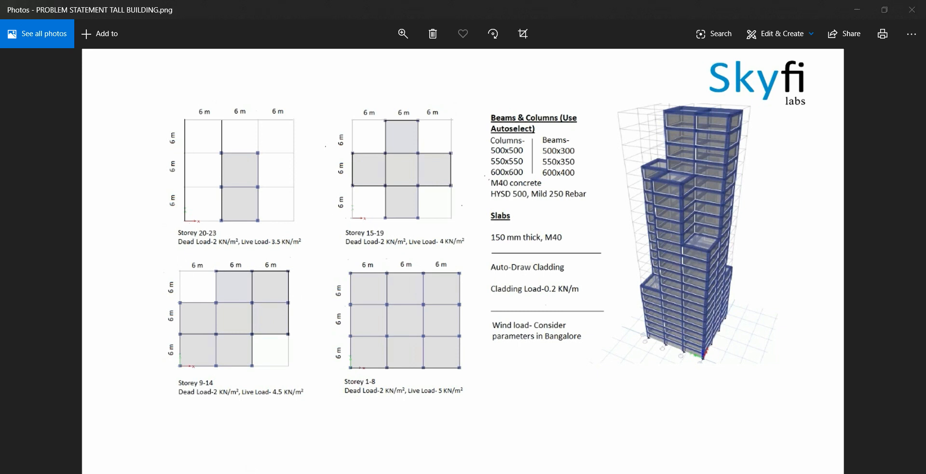
key("alt+Tab")
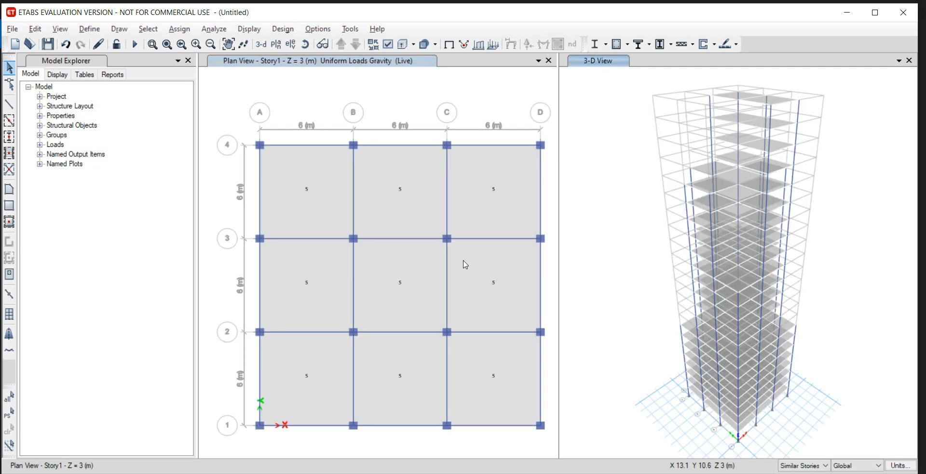
left_click(333, 63)
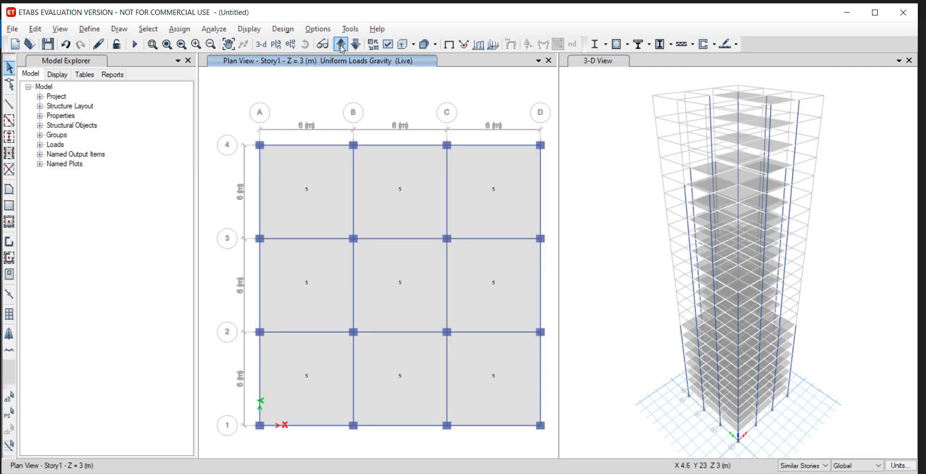
left_click(341, 44)
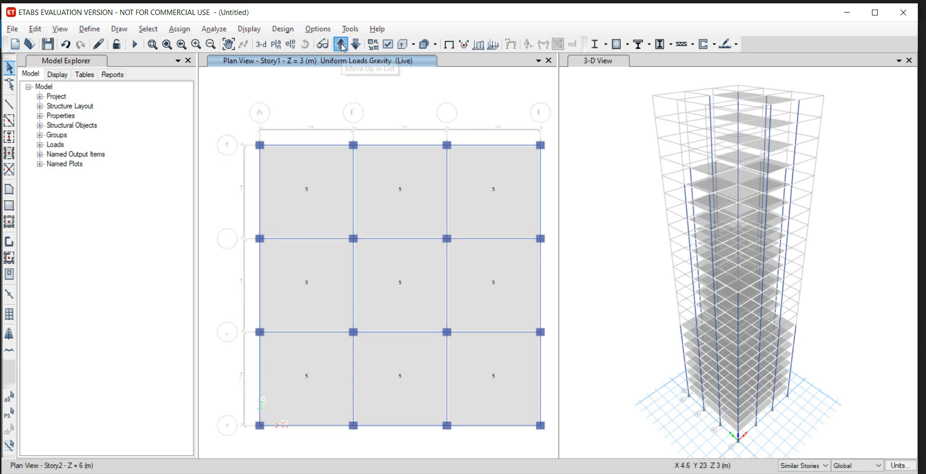
left_click(341, 44)
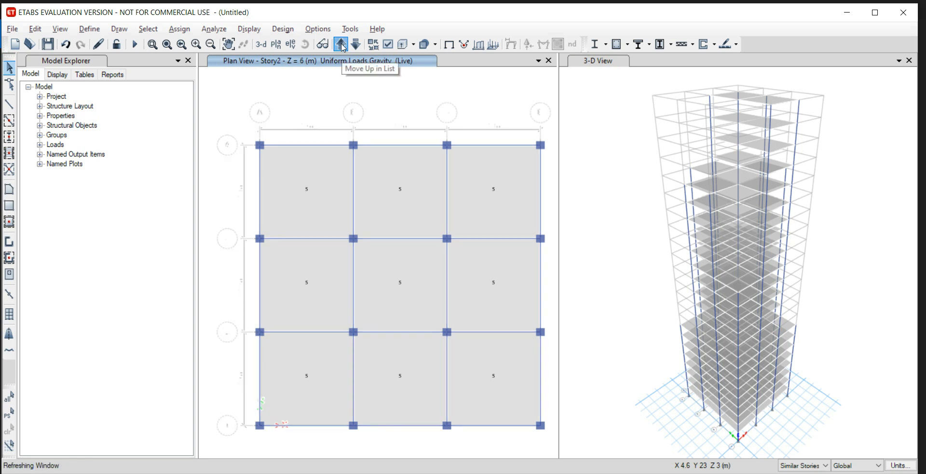
left_click(341, 45)
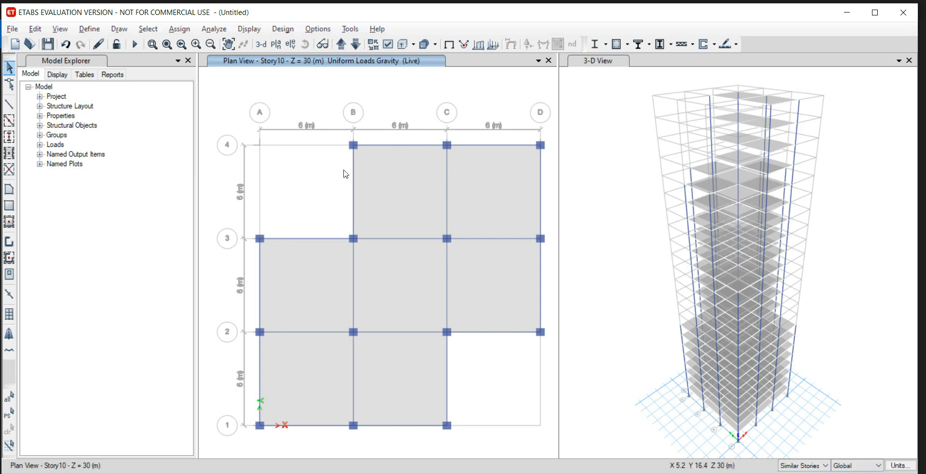
Select all seven slabs of the Story10 plan and assign them a uniform Live load of 4.5 kN/m² on the similar stories.
left_click(494, 194)
left_click(494, 288)
left_click(408, 284)
left_click(303, 287)
left_click(289, 370)
left_click(387, 372)
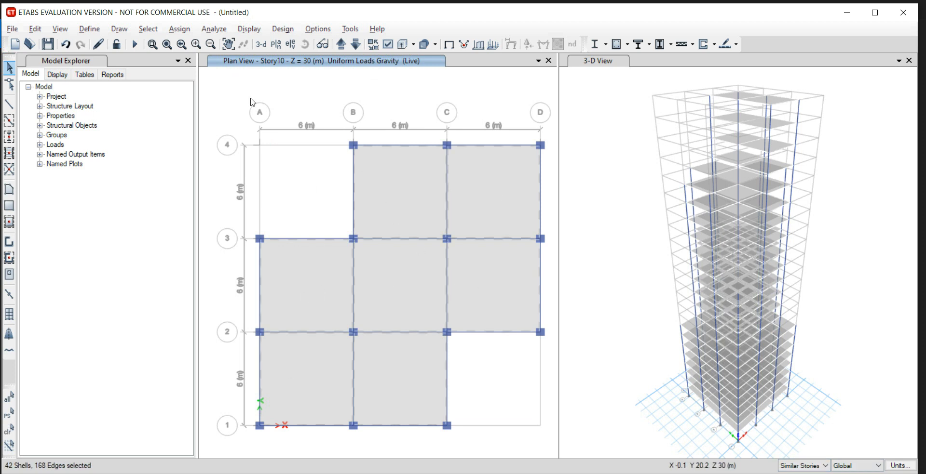
left_click(180, 29)
mouse_move(273, 161)
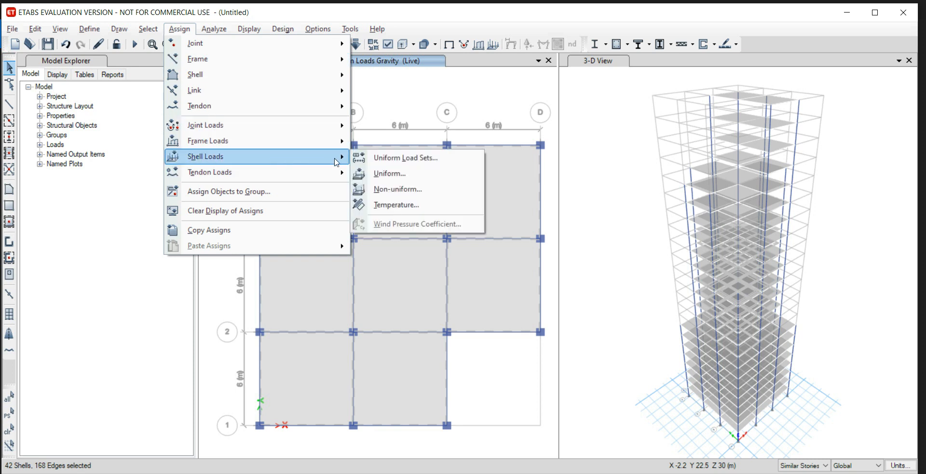
left_click(392, 172)
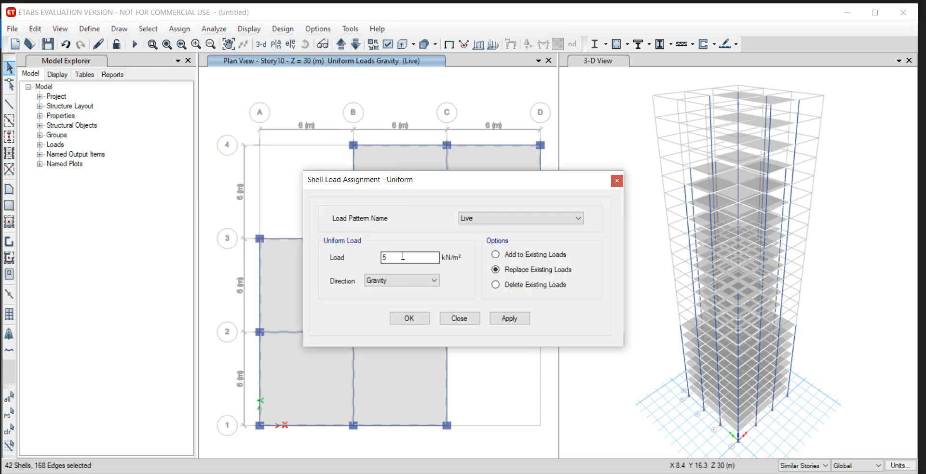
left_click(270, 473)
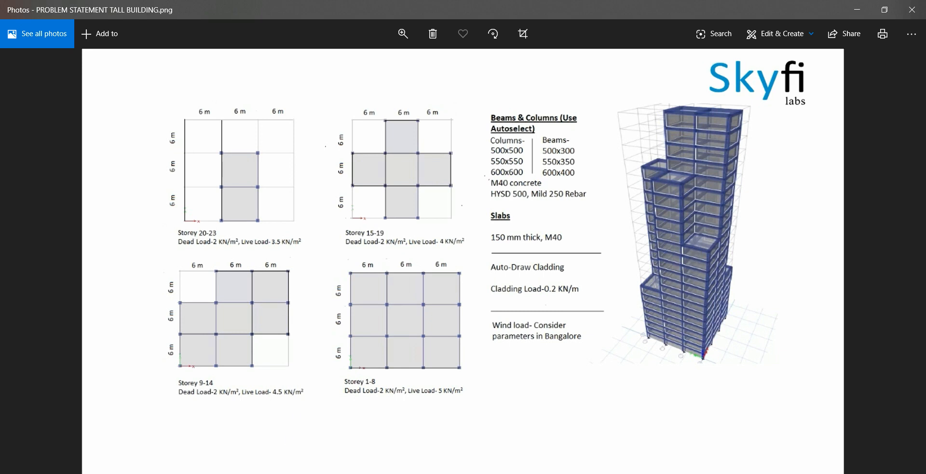
left_click(299, 473)
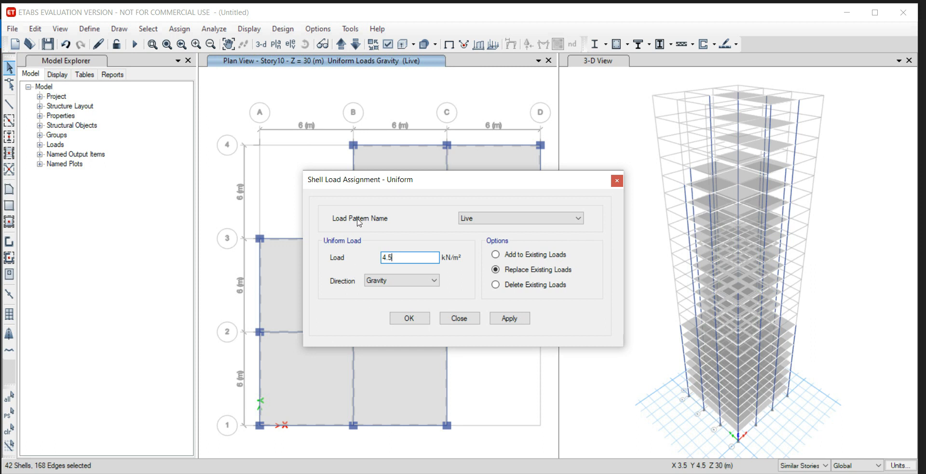
left_click(507, 320)
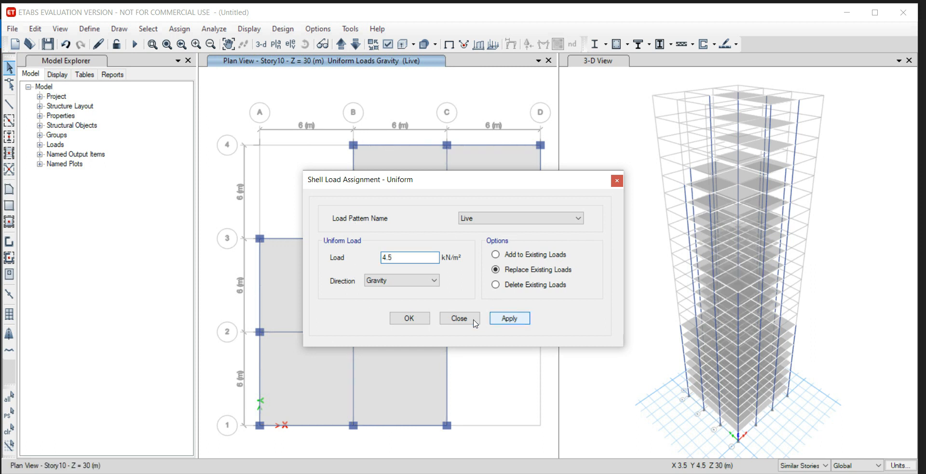
left_click(420, 319)
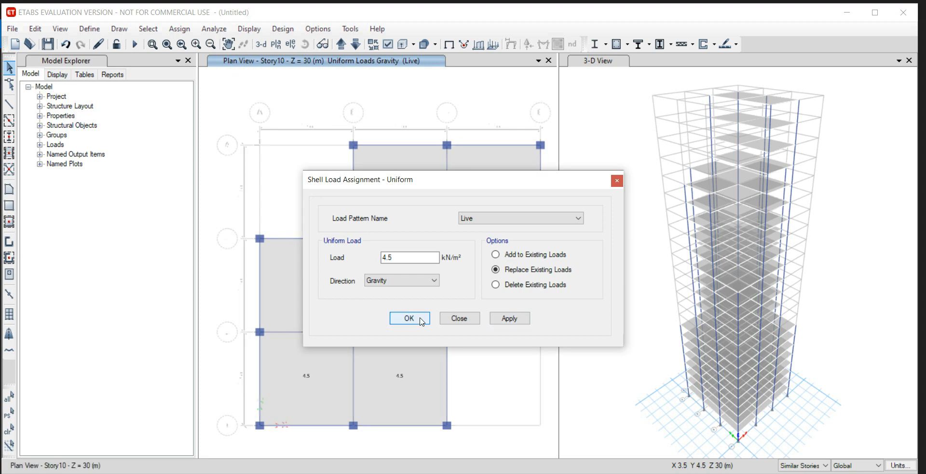
Check the storey 15-19 live load in the problem statement image and move the plan view up to Story15.
key("alt+Tab")
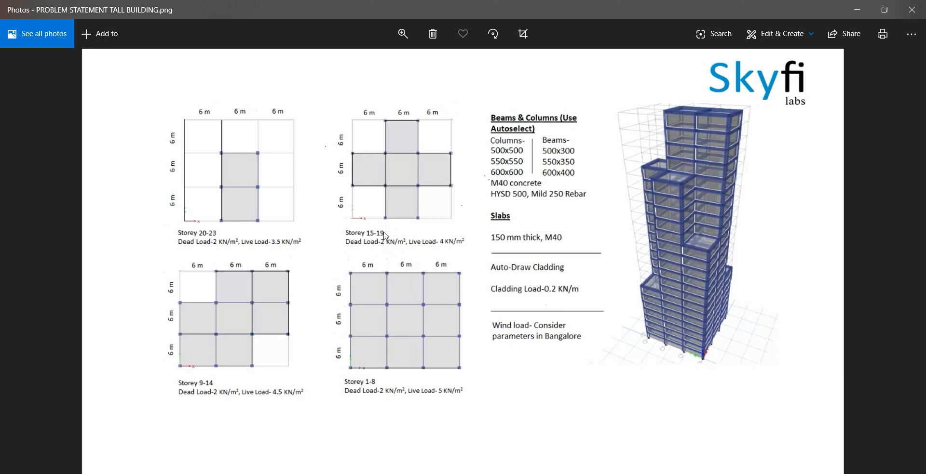
key("alt+Tab")
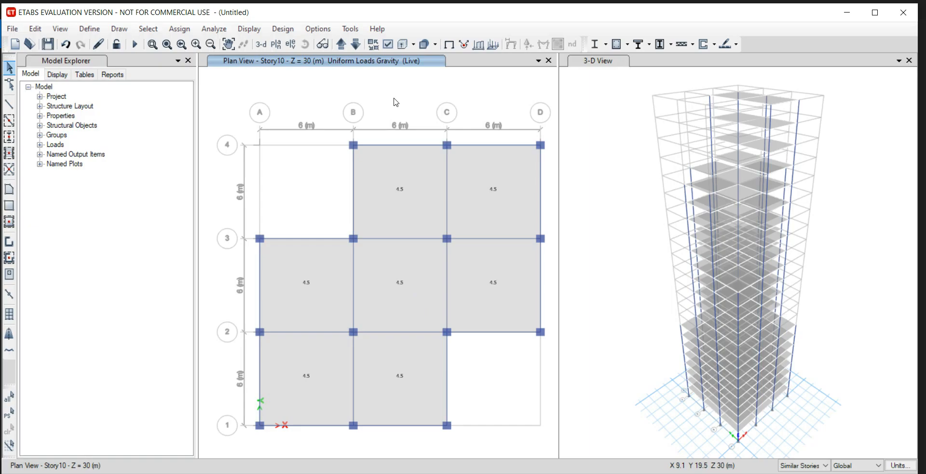
left_click(339, 50)
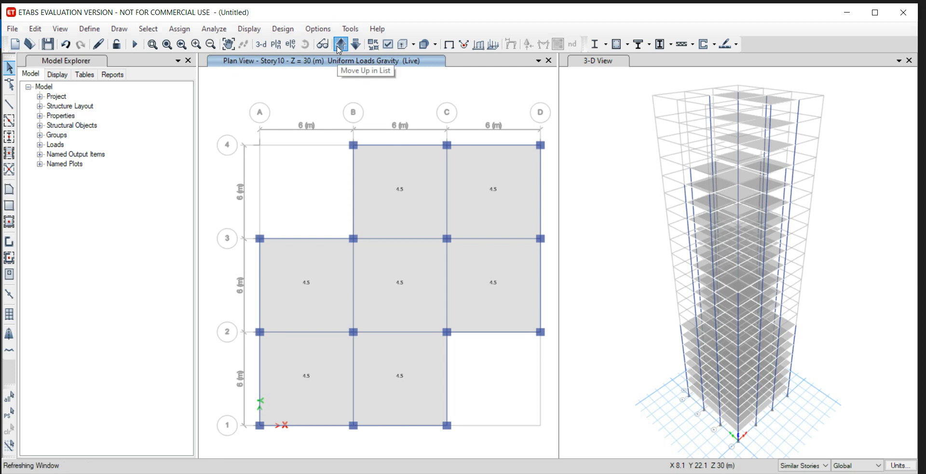
left_click(341, 48)
left_click(340, 48)
left_click(341, 48)
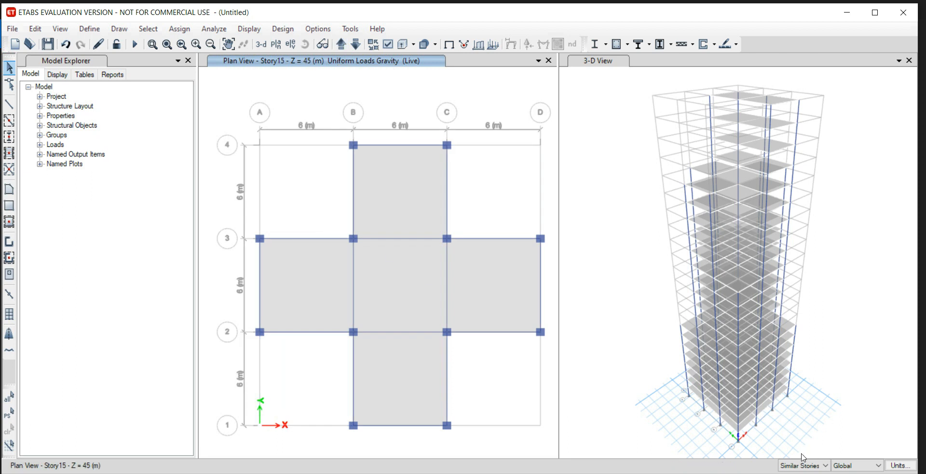
Select all five slabs of the Story15 plan and assign them a uniform Live load of 4 kN/m² on the similar stories.
left_click(492, 275)
left_click(415, 291)
left_click(413, 287)
left_click(293, 287)
left_click(391, 364)
left_click(179, 29)
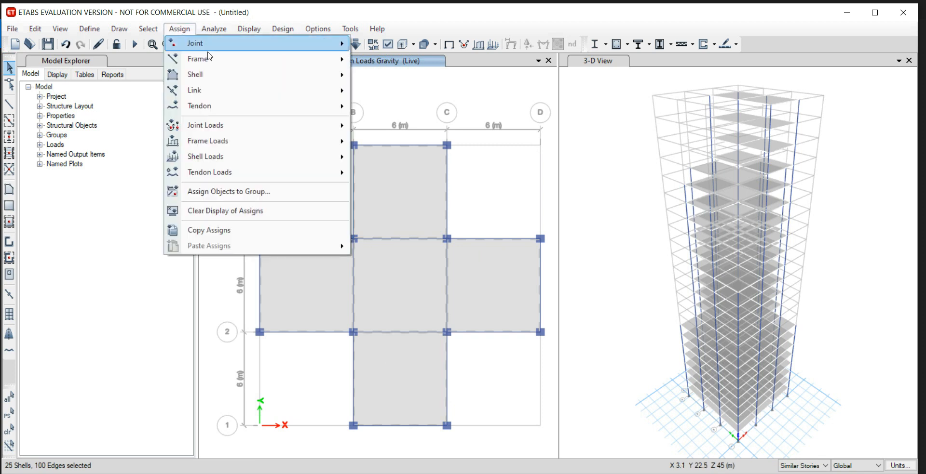
mouse_move(298, 161)
left_click(396, 173)
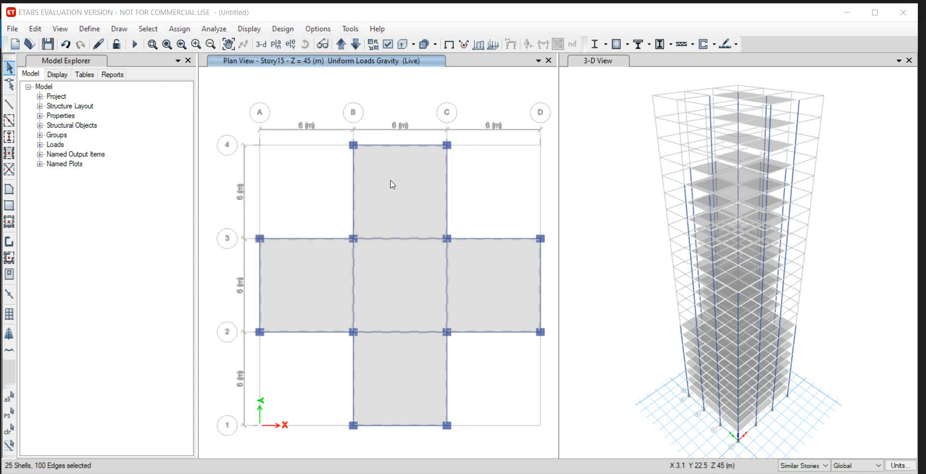
left_click(399, 262)
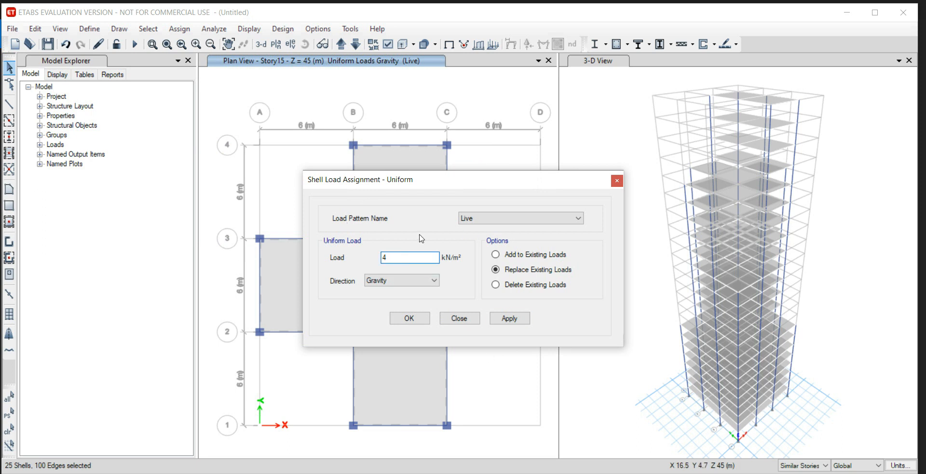
left_click(509, 322)
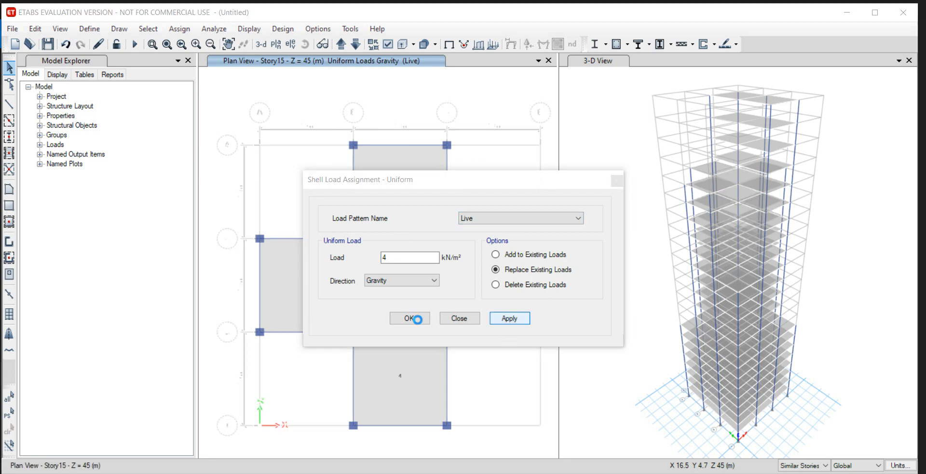
left_click(418, 319)
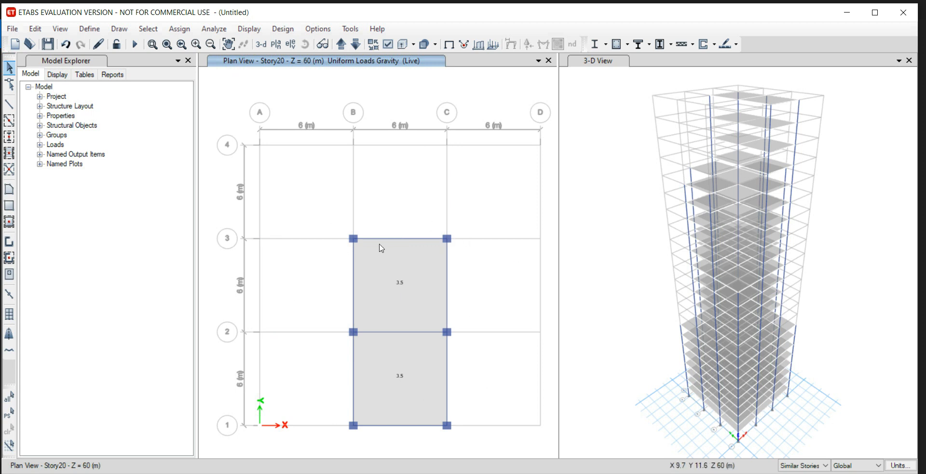
Compare the live loads on the Story20 to Story23 plans with the problem statement image and return to the Story1 plan.
mouse_move(225, 473)
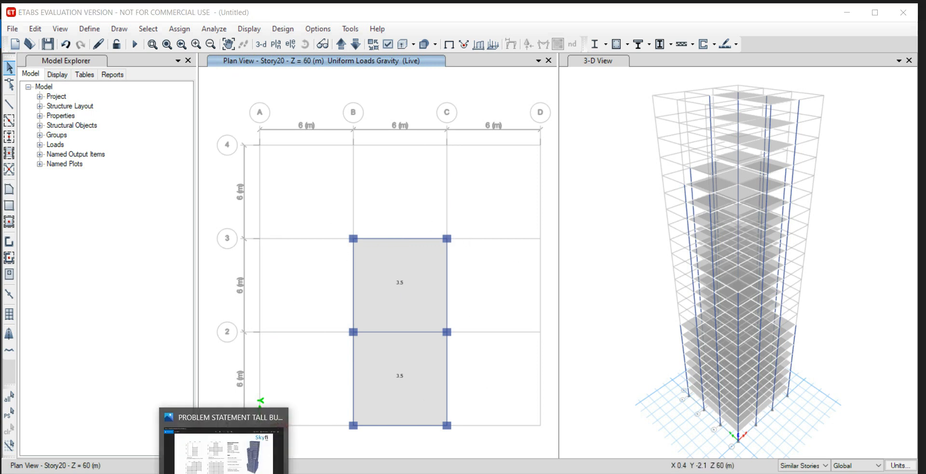
left_click(226, 446)
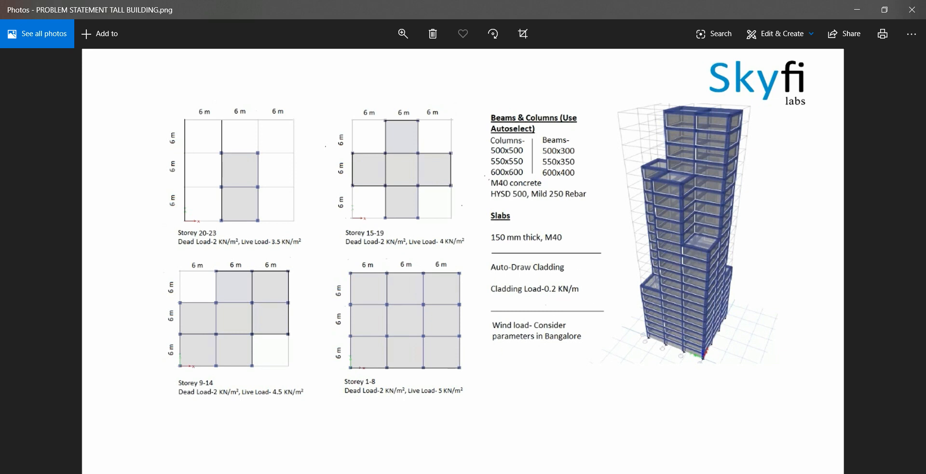
left_click(354, 473)
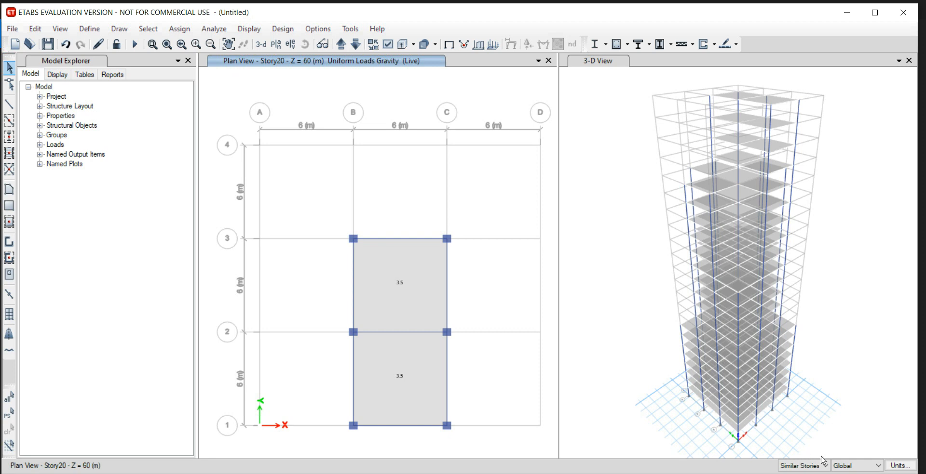
left_click(347, 49)
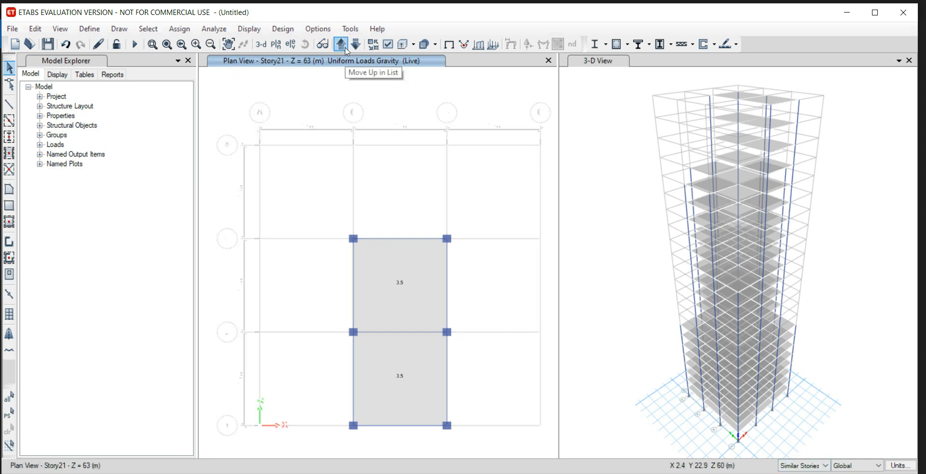
left_click(347, 49)
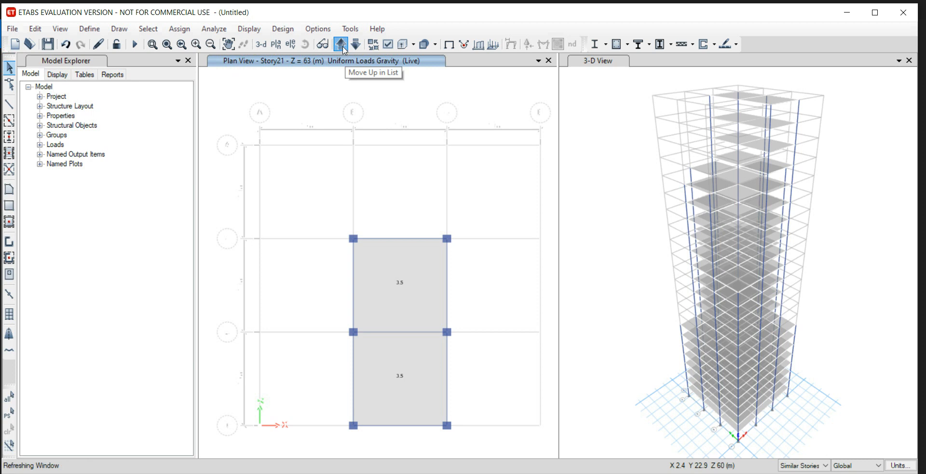
left_click(343, 50)
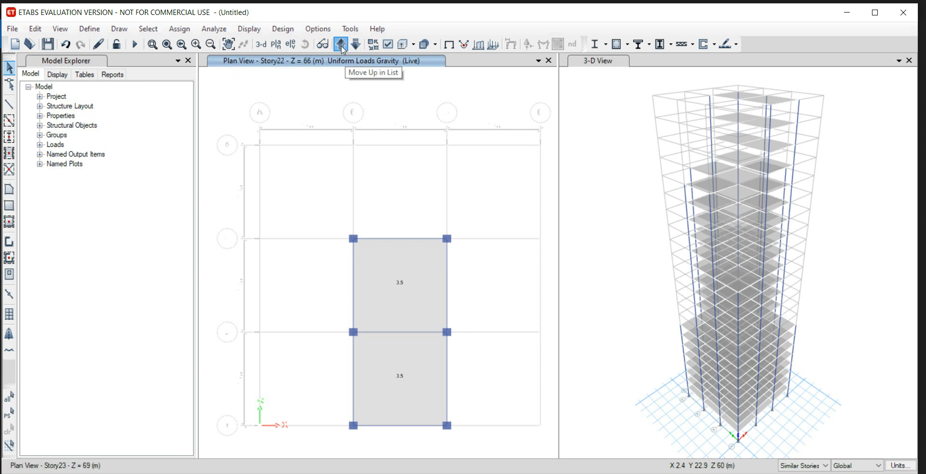
left_click(343, 49)
left_click(343, 49)
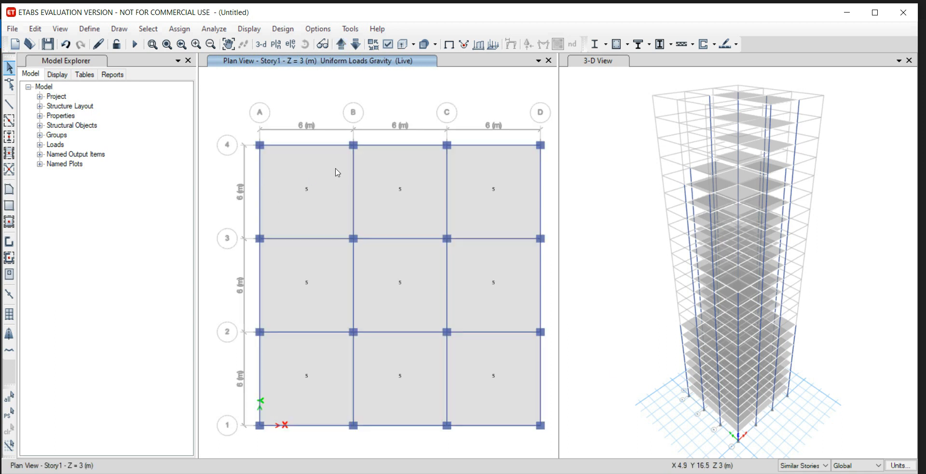
Select all twelve perimeter beams of the Story1 plan and assign them a uniform distributed Dead load of 0.2 kN/m on the similar stories.
left_click(304, 147)
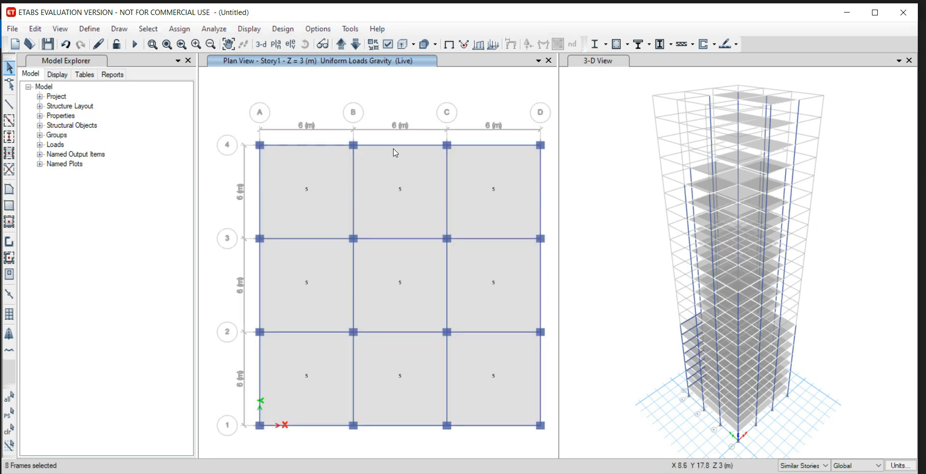
left_click(396, 147)
left_click(489, 146)
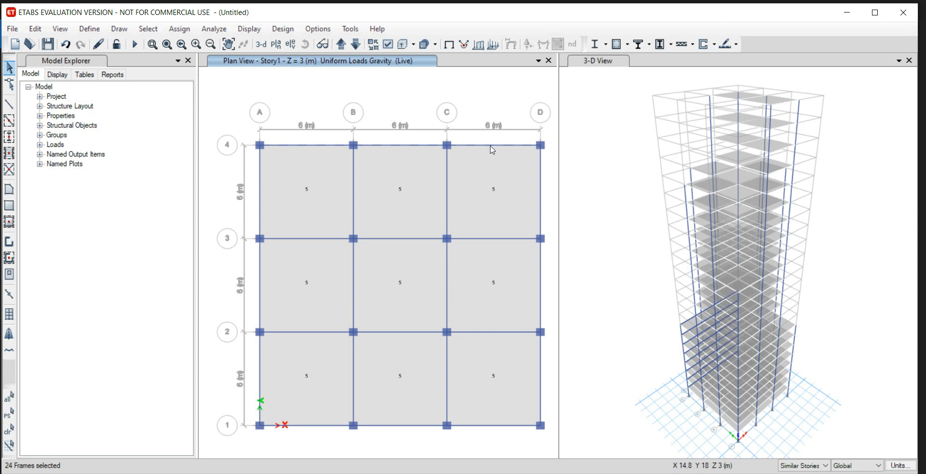
left_click(541, 191)
left_click(541, 285)
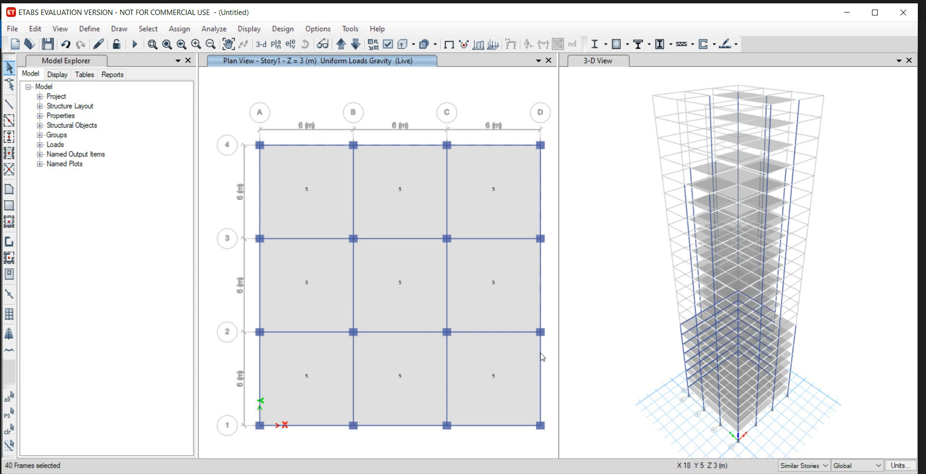
left_click(542, 366)
left_click(504, 426)
left_click(410, 426)
left_click(325, 427)
left_click(260, 371)
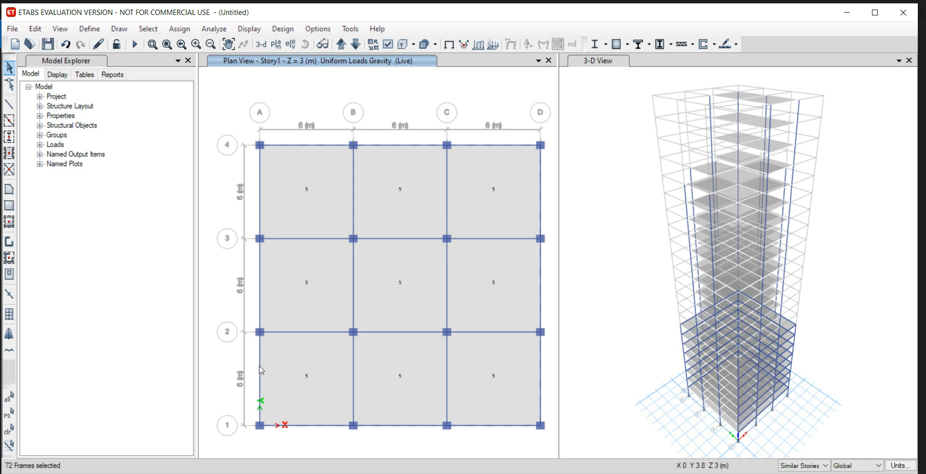
left_click(261, 296)
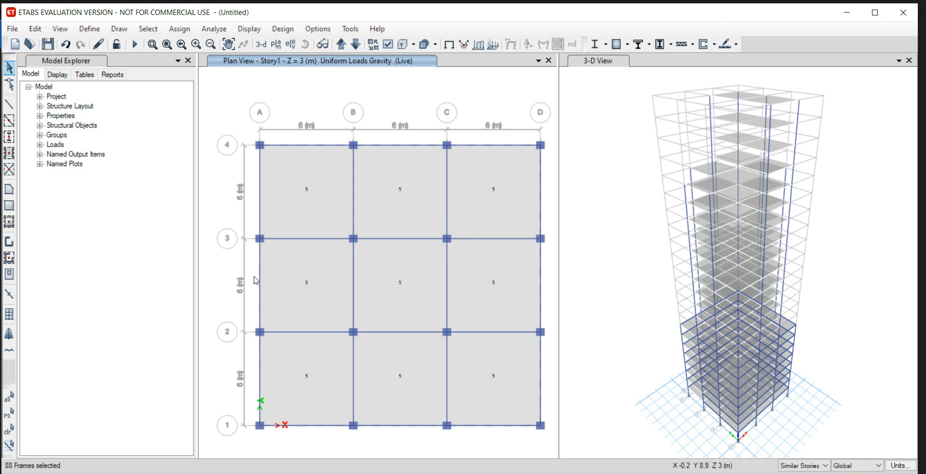
left_click(260, 200)
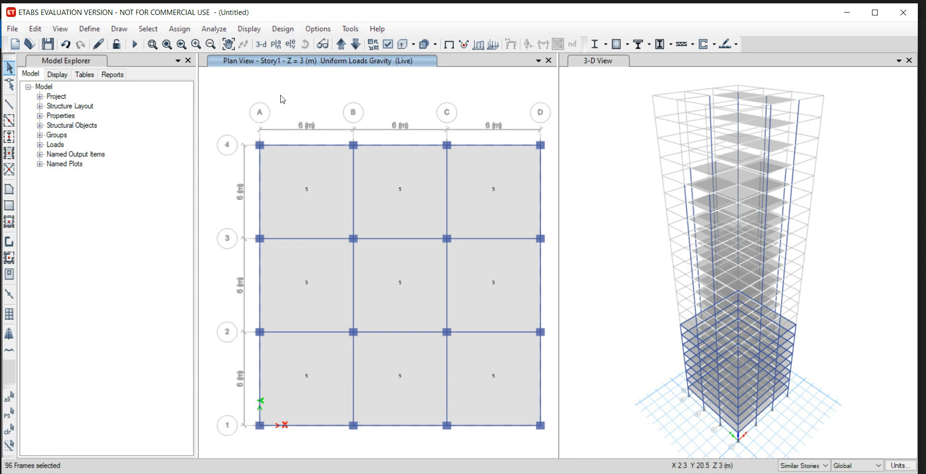
left_click(187, 32)
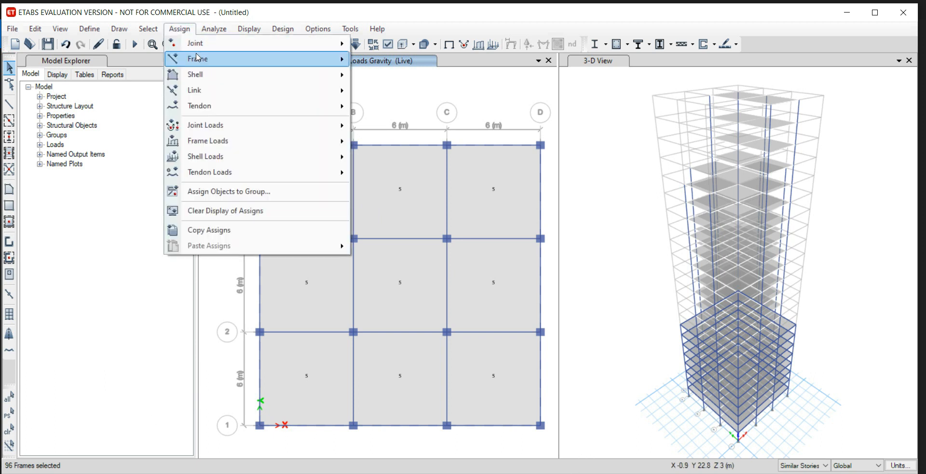
mouse_move(268, 141)
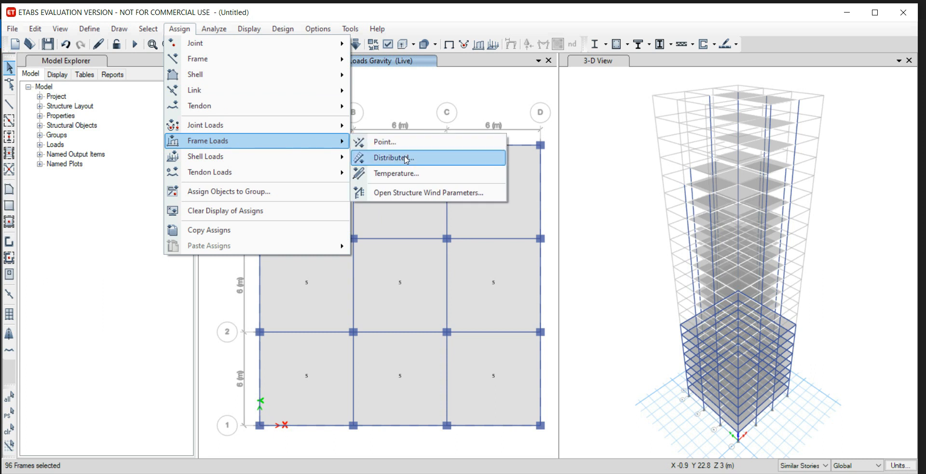
left_click(388, 158)
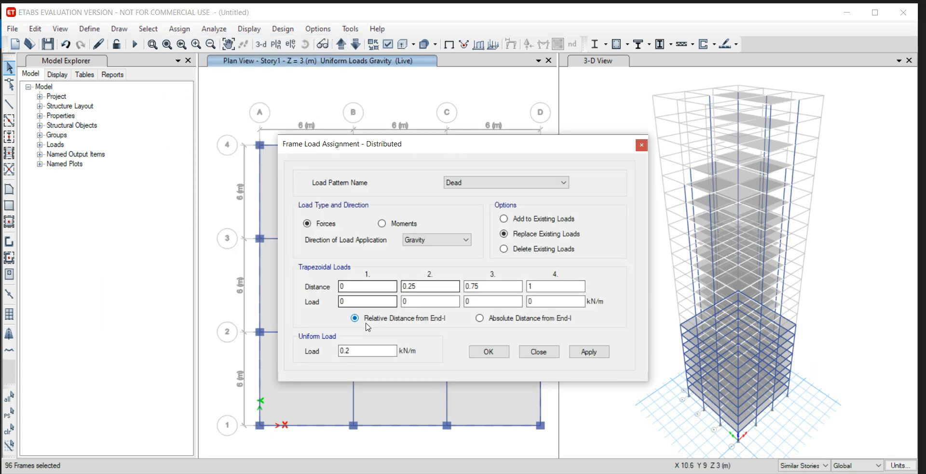
left_click_drag(359, 353, 325, 348)
left_click(363, 350)
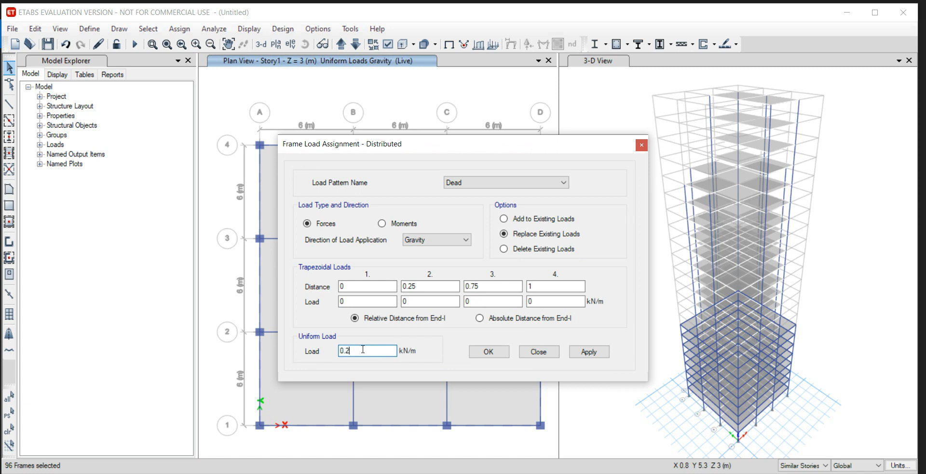
left_click(590, 354)
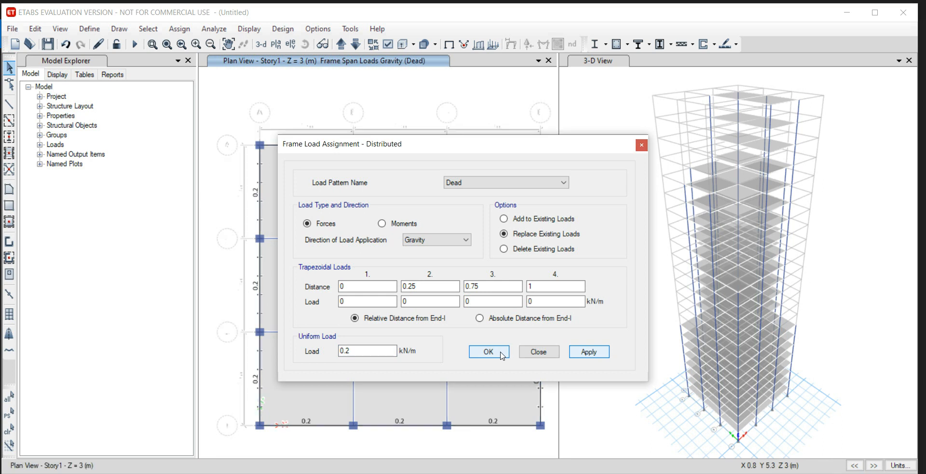
left_click(489, 352)
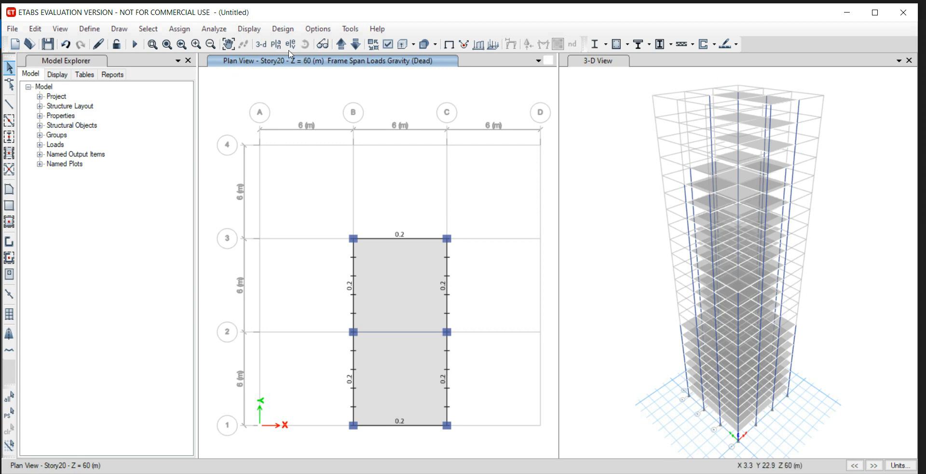
Select the six perimeter beams of the Story23 plan with One Story selection and delete their distributed Dead loads.
left_click(341, 48)
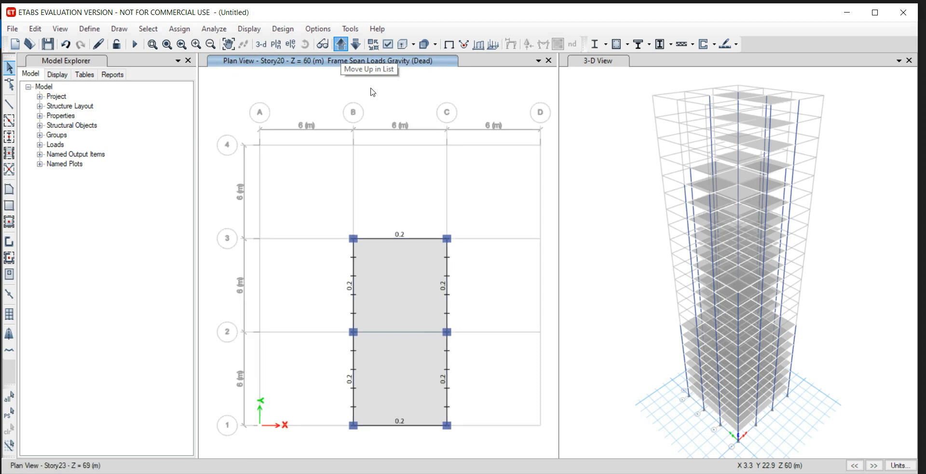
left_click(449, 44)
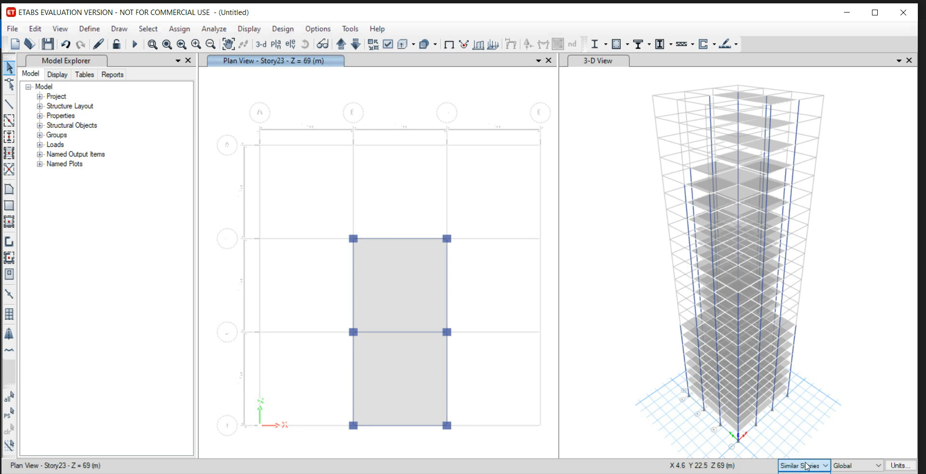
left_click(405, 240)
left_click(448, 270)
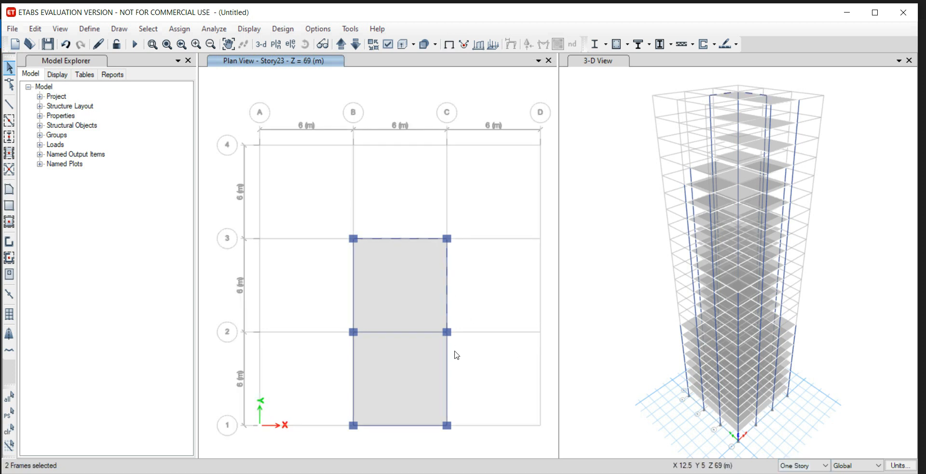
left_click(447, 376)
left_click(410, 426)
left_click(355, 377)
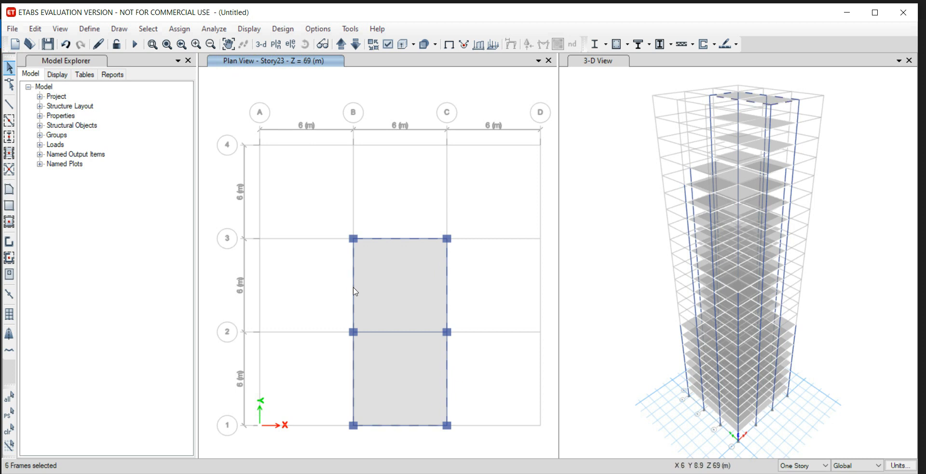
left_click(179, 29)
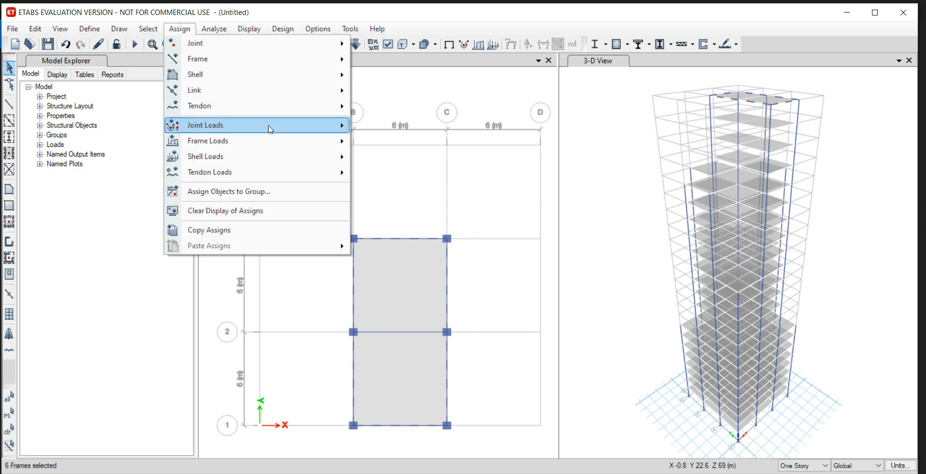
mouse_move(316, 141)
left_click(424, 157)
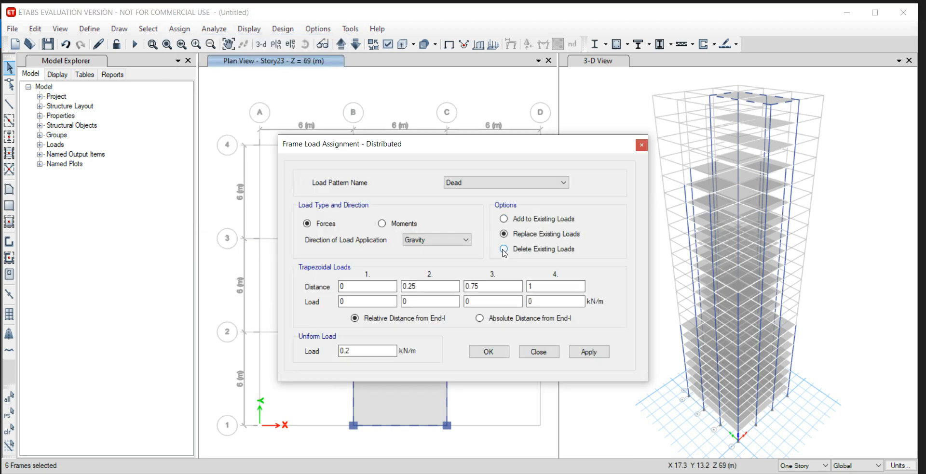
left_click(503, 250)
left_click(583, 353)
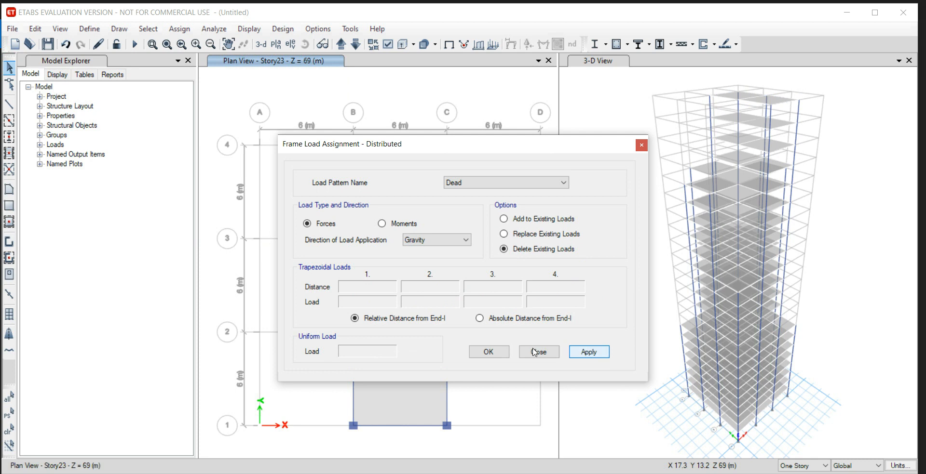
left_click(488, 352)
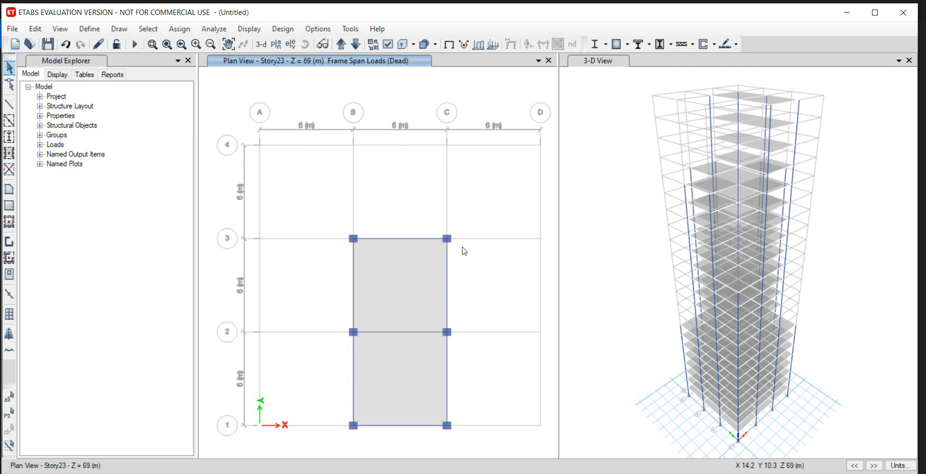
Select all sixteen joints of the Base plan and assign them fixed restraints for every translation and rotation.
left_click(355, 47)
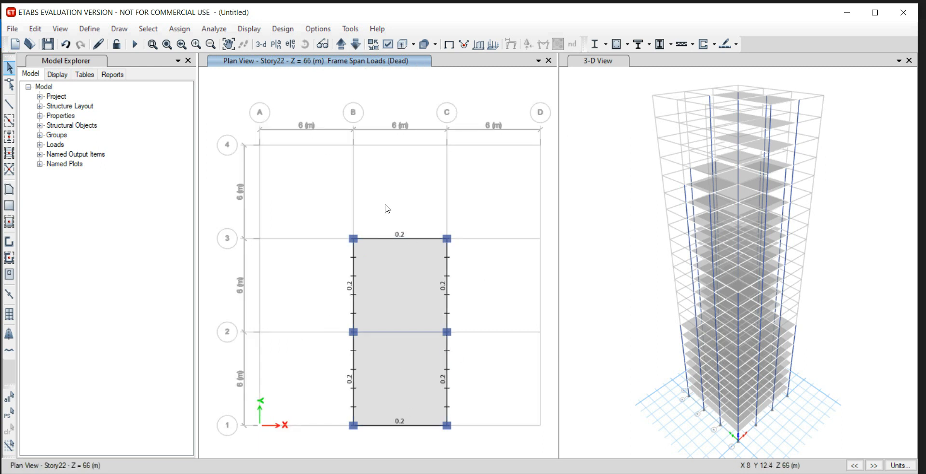
left_click(342, 47)
left_click(343, 47)
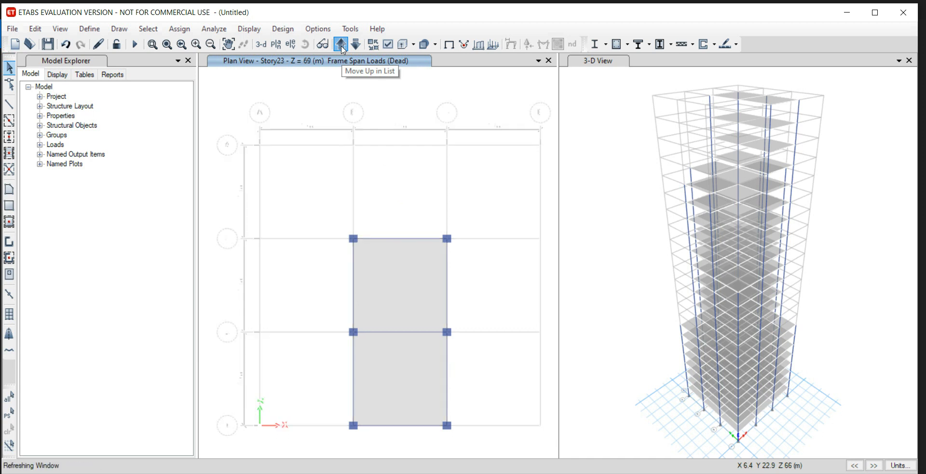
left_click(342, 48)
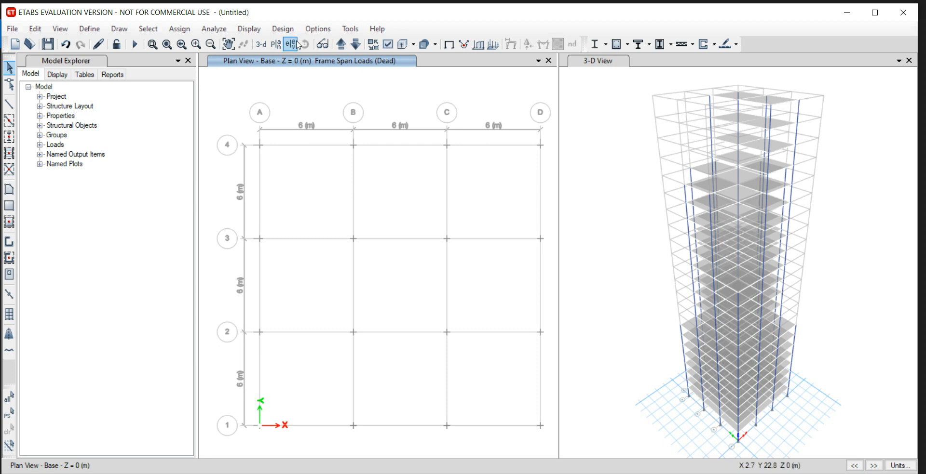
left_click(448, 44)
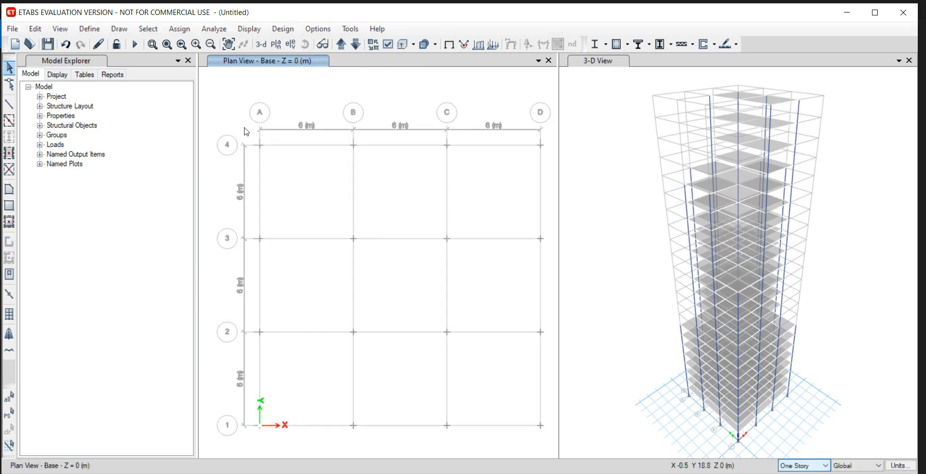
left_click_drag(235, 114, 548, 443)
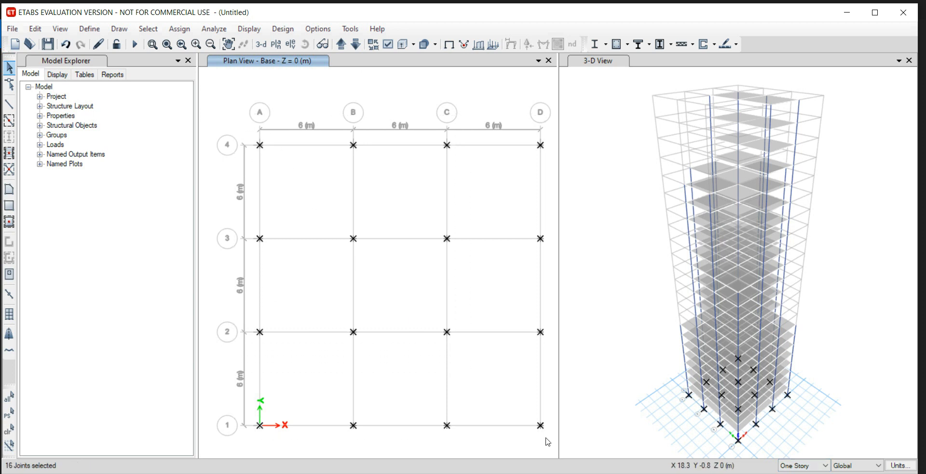
left_click(180, 28)
mouse_move(241, 45)
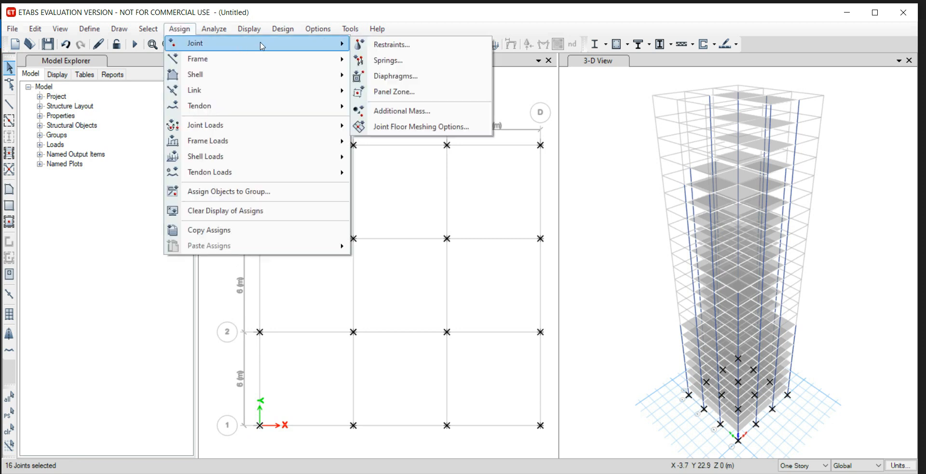
left_click(386, 45)
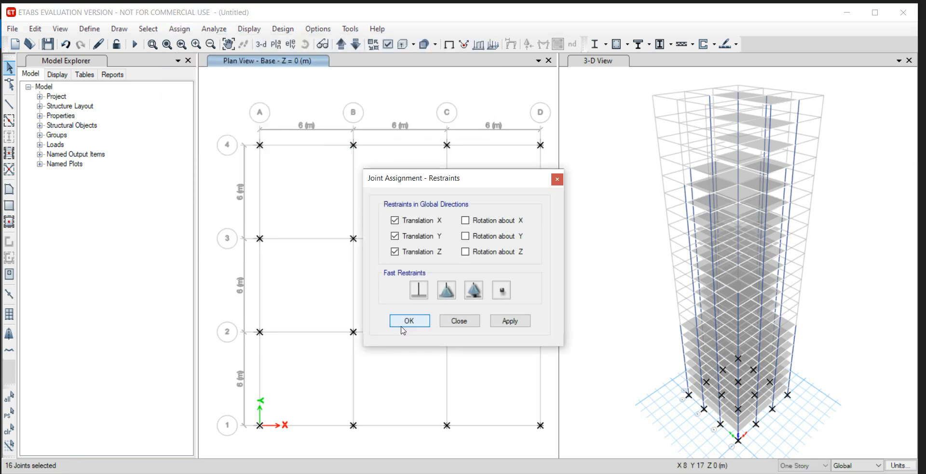
left_click(419, 291)
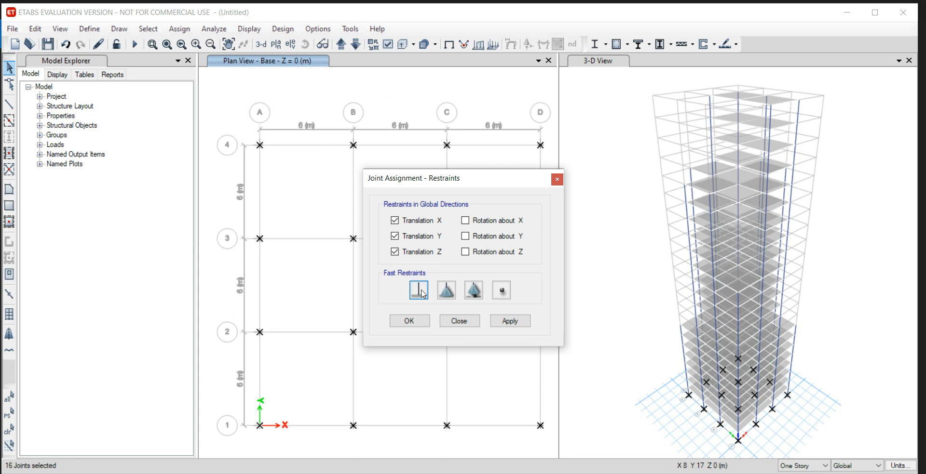
left_click(509, 322)
left_click(421, 320)
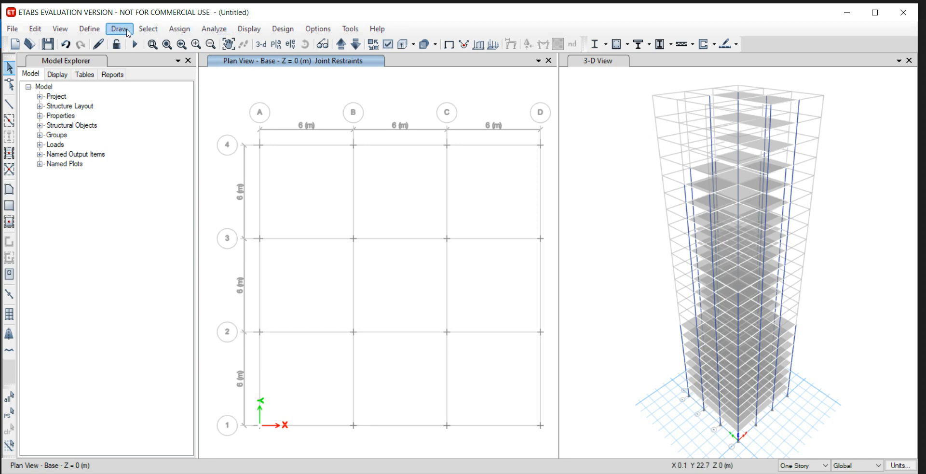
Generate cladding around the whole building automatically, using the floors.
left_click(120, 29)
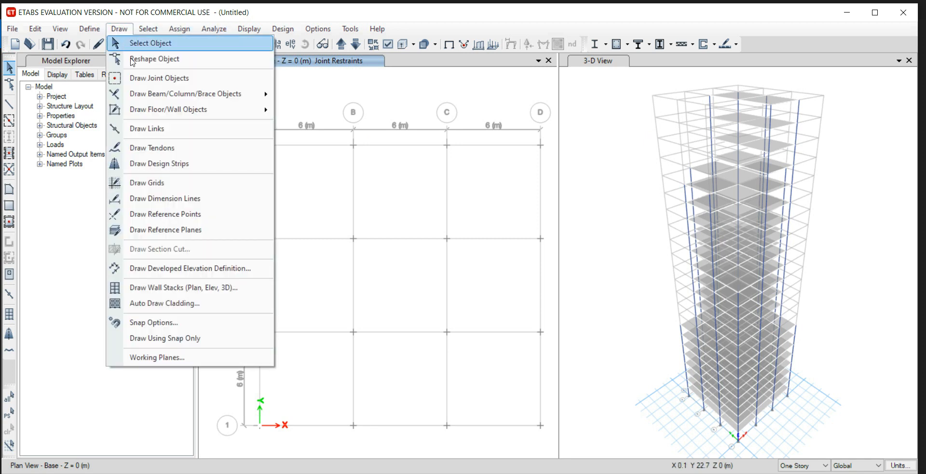
left_click(183, 305)
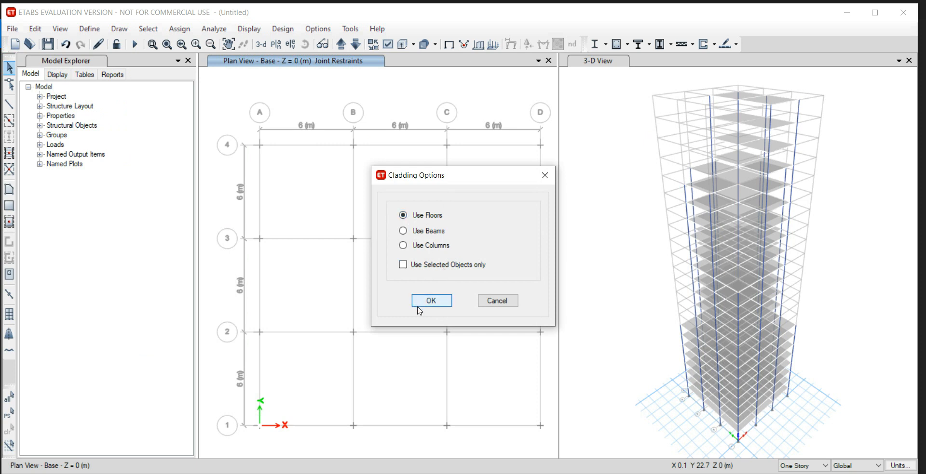
left_click(441, 303)
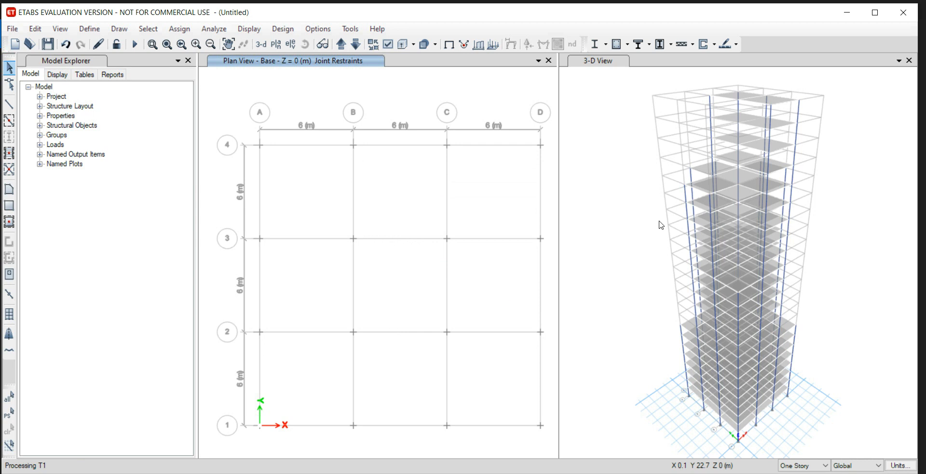
left_click(641, 187)
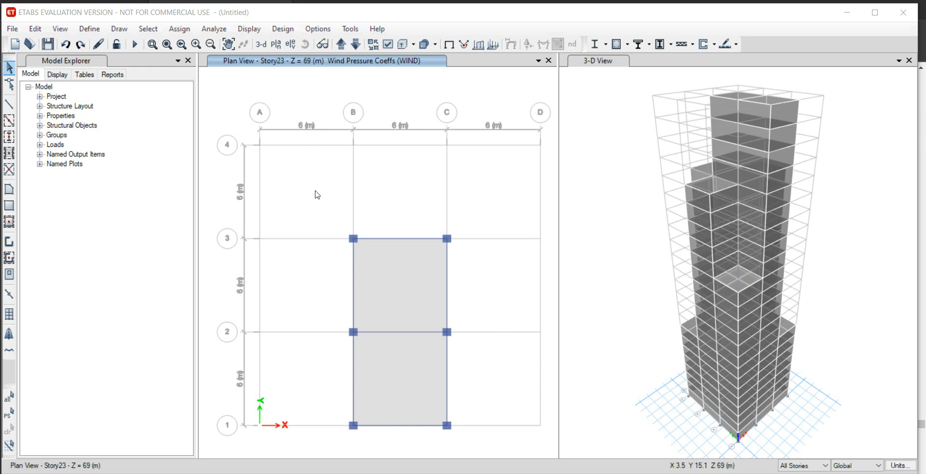
Add a load pattern named Wind with type Wind and Indian IS875:1987 as its auto lateral load.
left_click(88, 29)
left_click(89, 29)
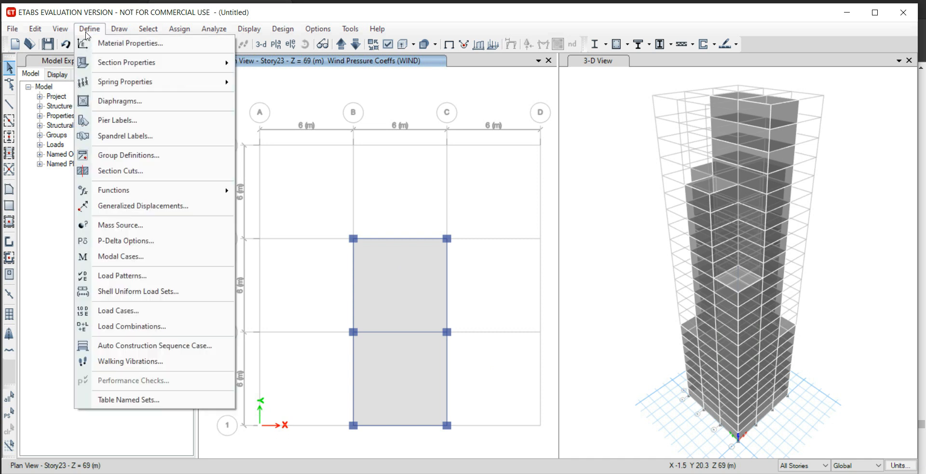
left_click(185, 276)
left_click_drag(273, 223, 216, 226)
type("Wind")
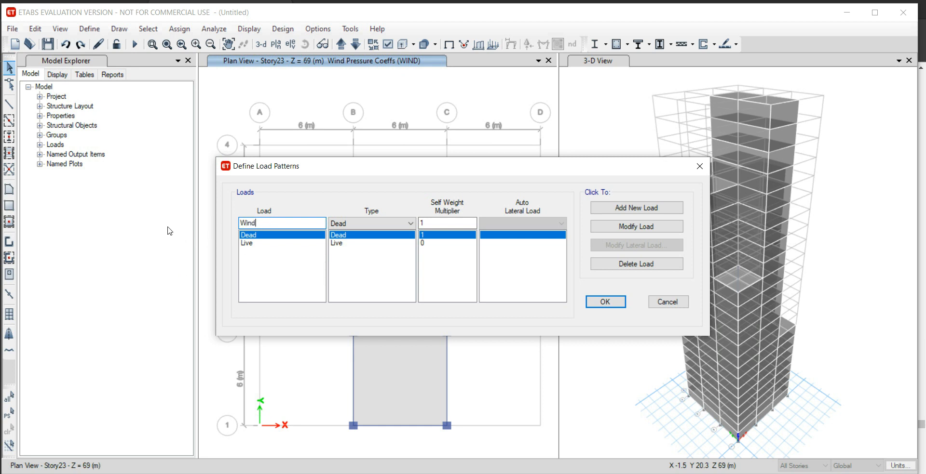
left_click(369, 227)
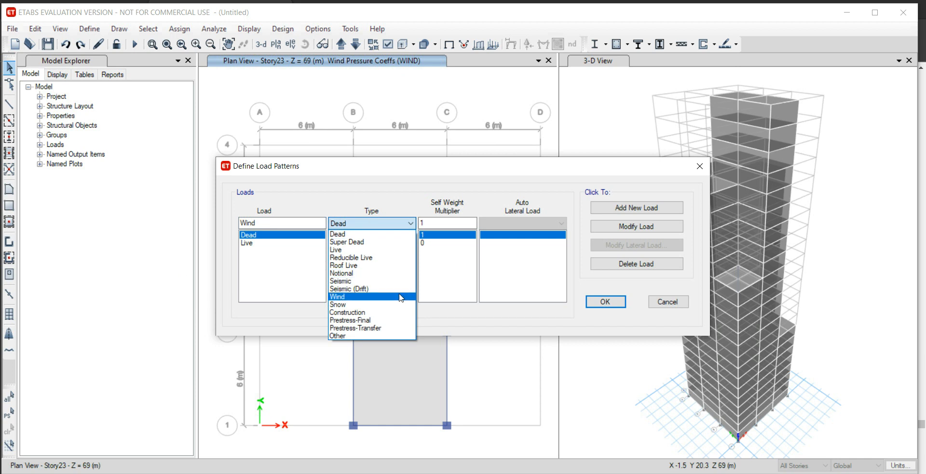
left_click(374, 301)
left_click(529, 223)
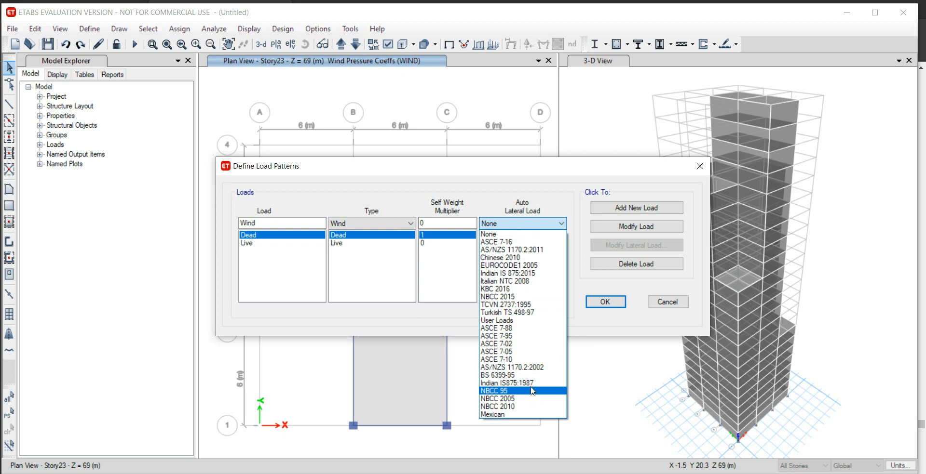
left_click(532, 384)
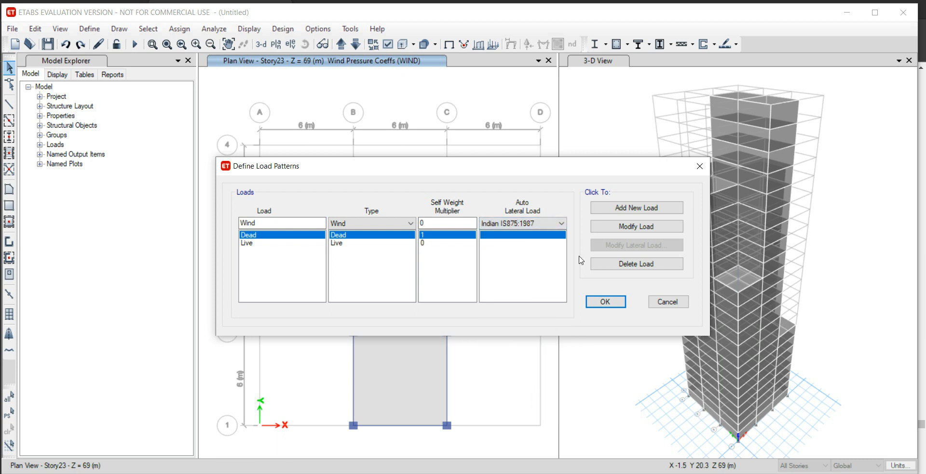
left_click(649, 210)
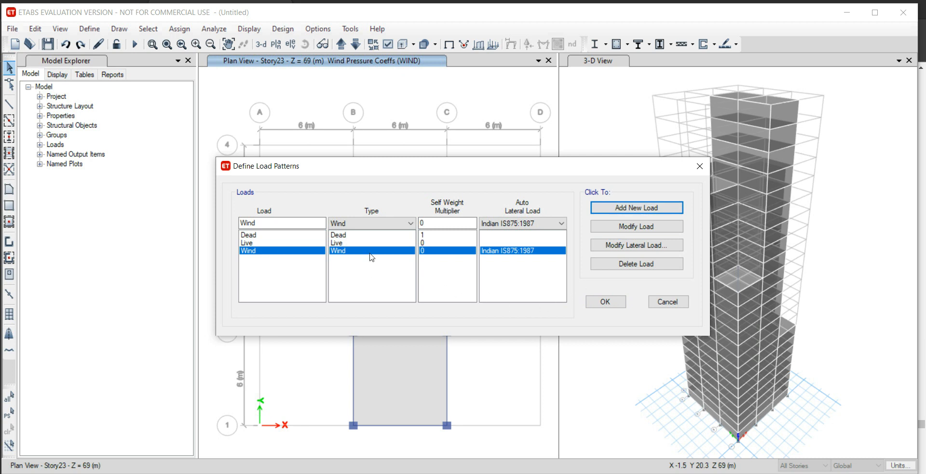
Look up Bangalore's basic wind speed in the browser's IS 875-3 PDF and set the Wind pattern's wind speed to 33 m/s in ETABS.
left_click(624, 247)
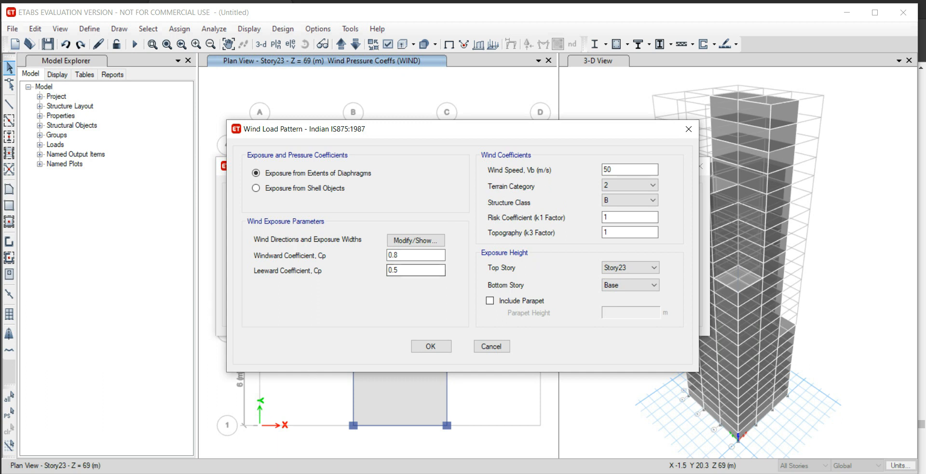
left_click(258, 471)
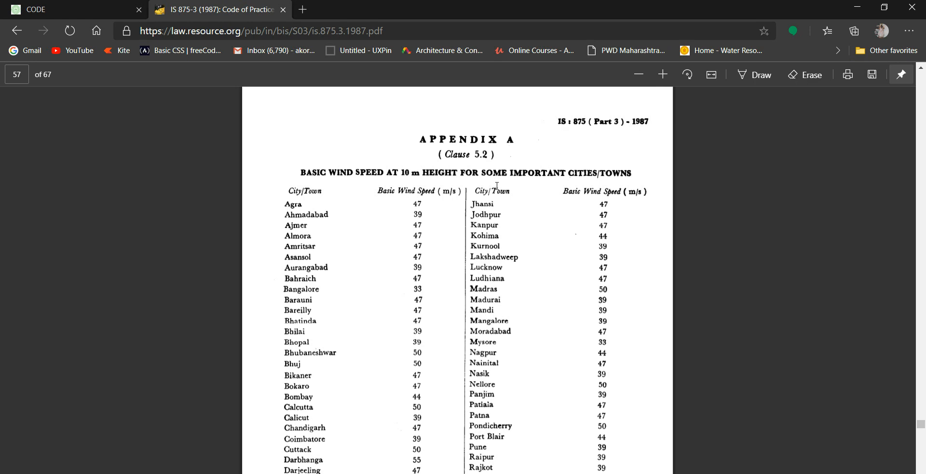
scroll(500, 174, "down", 1)
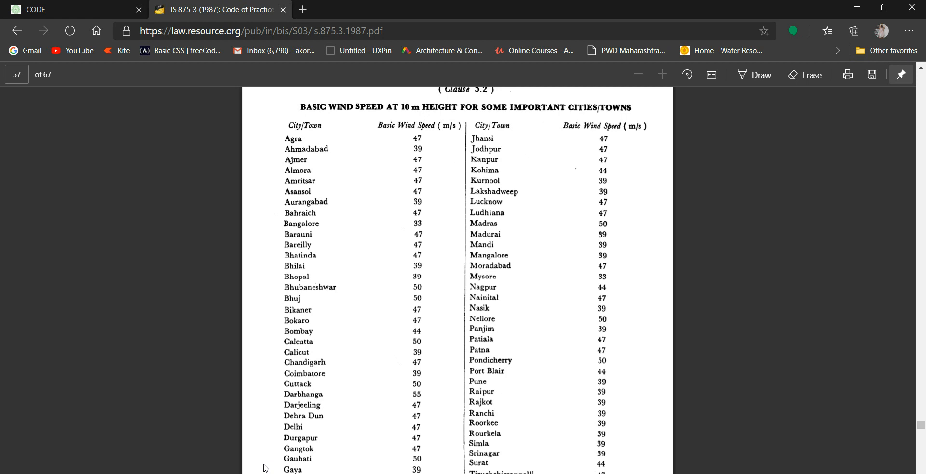
scroll(266, 467, "down", 4)
scroll(368, 412, "up", 2)
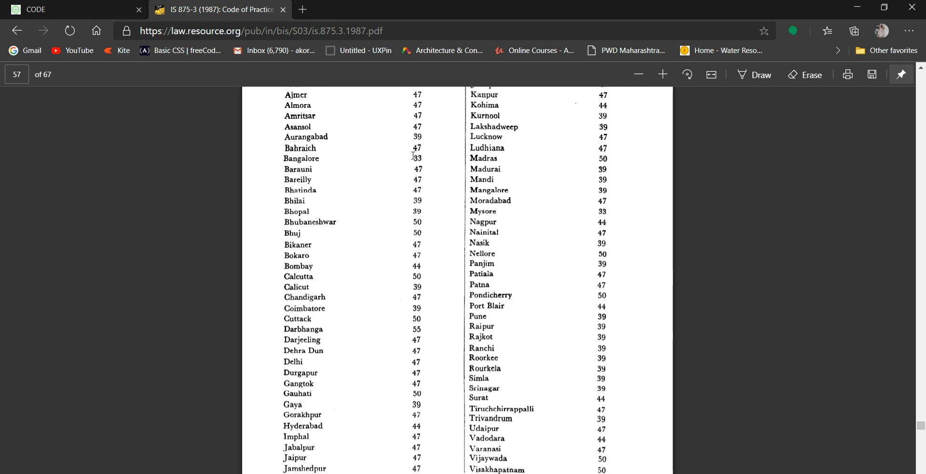
left_click_drag(413, 155, 422, 155)
key("ctrl+c")
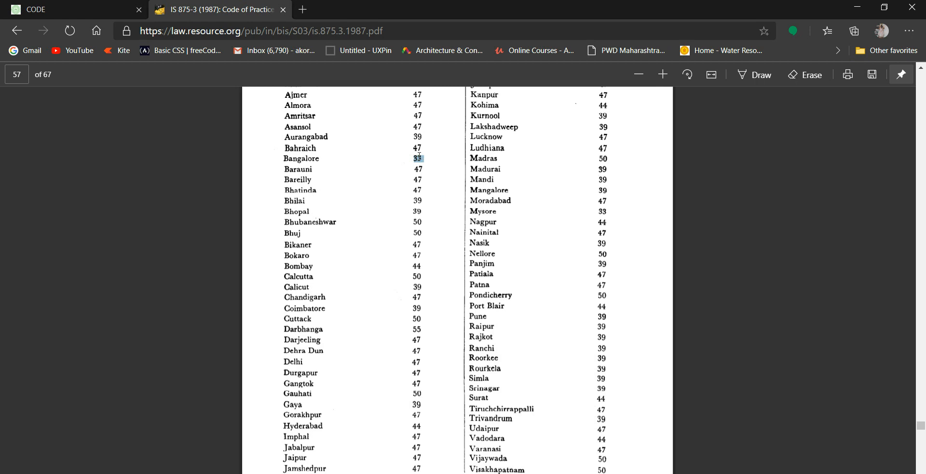
key("alt+Tab")
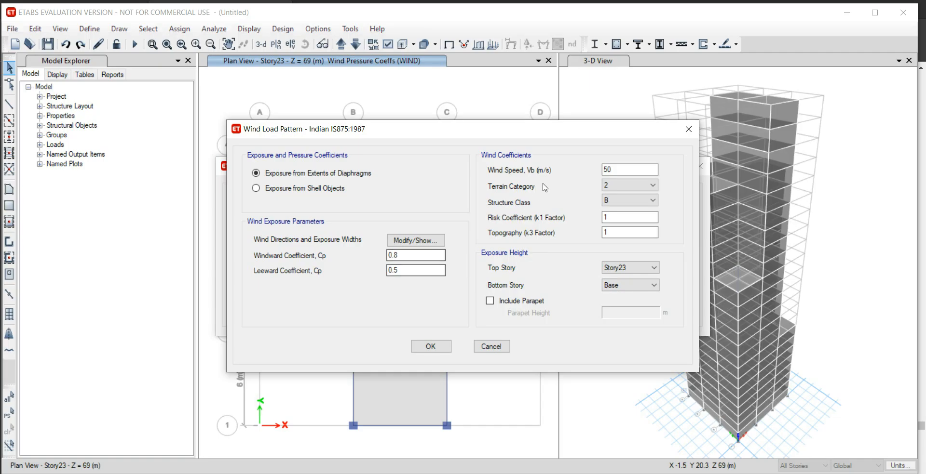
key("ctrl+v")
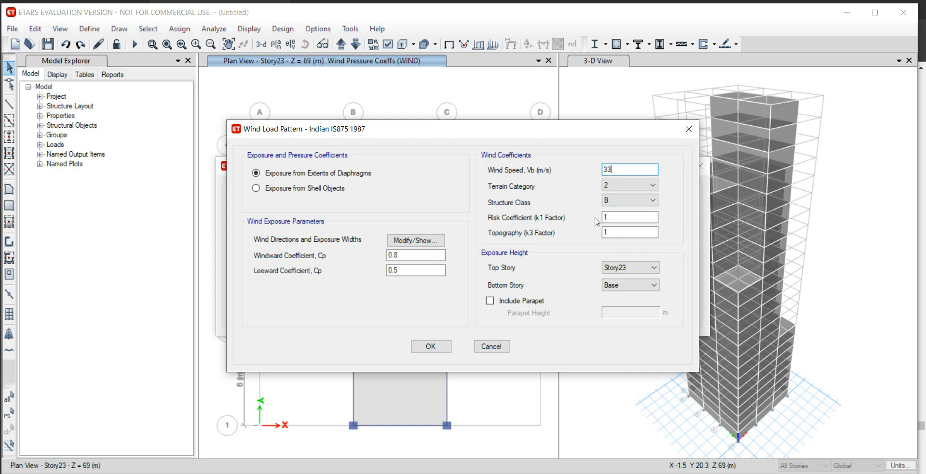
Set the Wind pattern's terrain category to 3 and structure class to C, and accept the load pattern definitions.
left_click(627, 184)
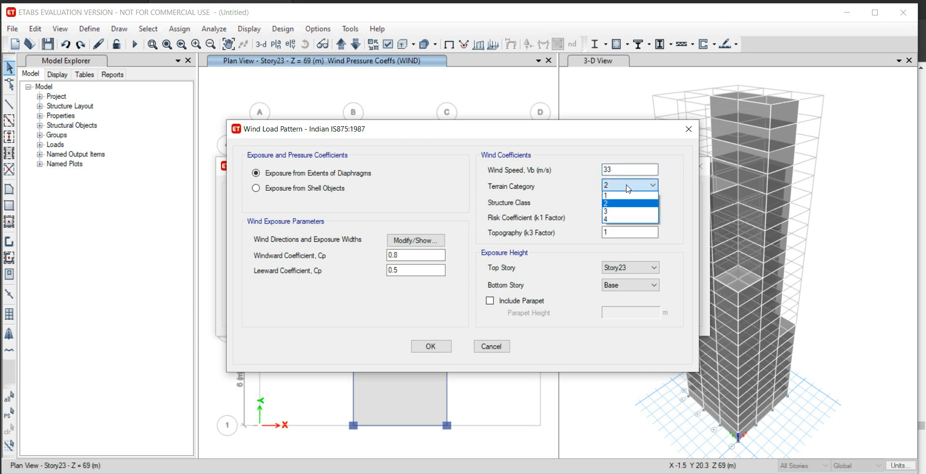
left_click(627, 212)
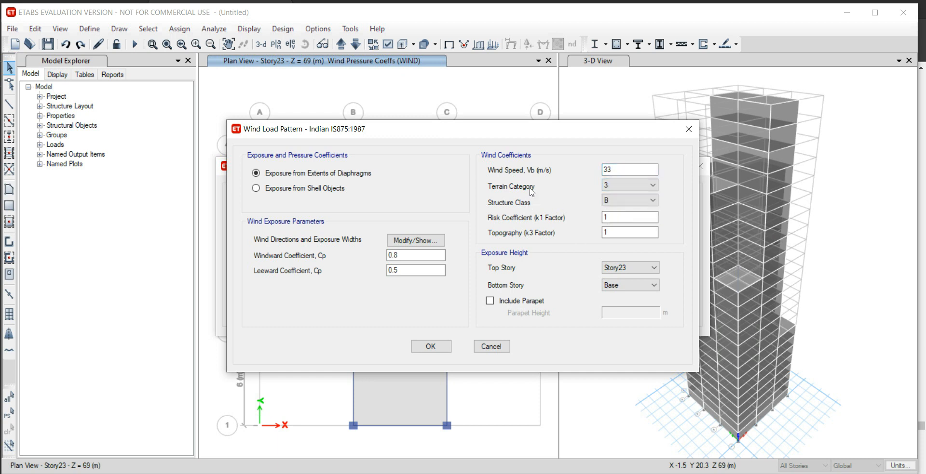
left_click(633, 202)
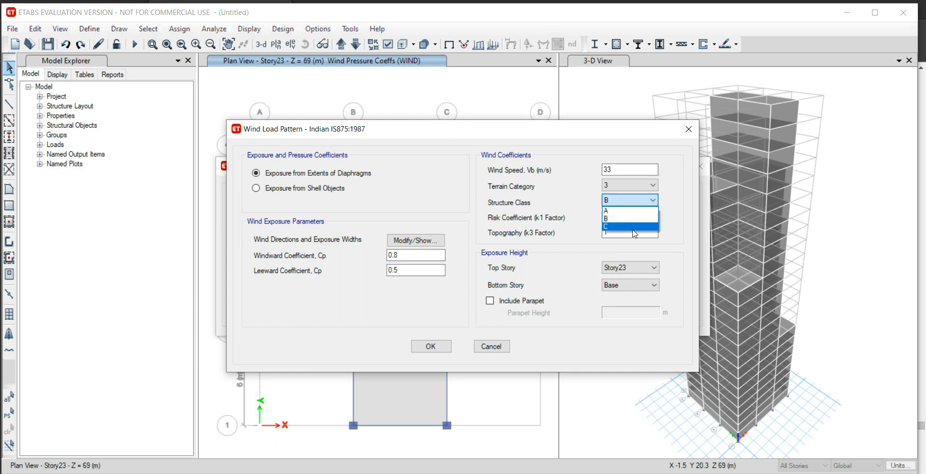
left_click(633, 227)
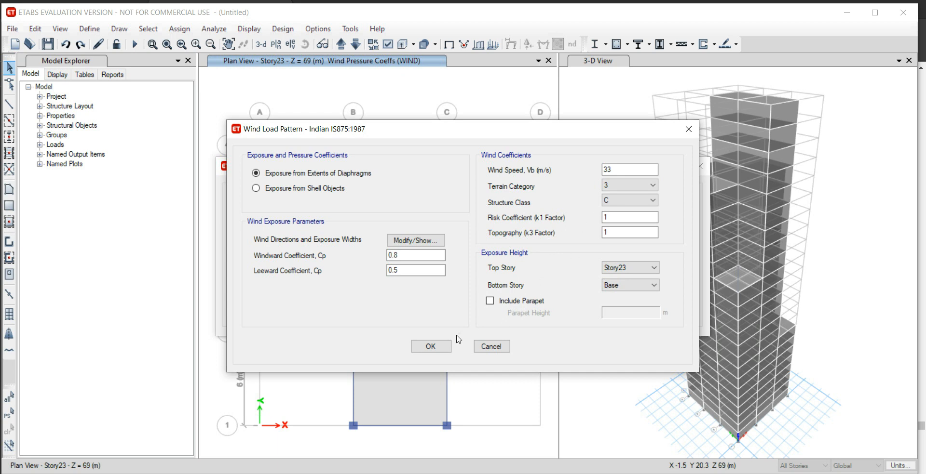
left_click(436, 347)
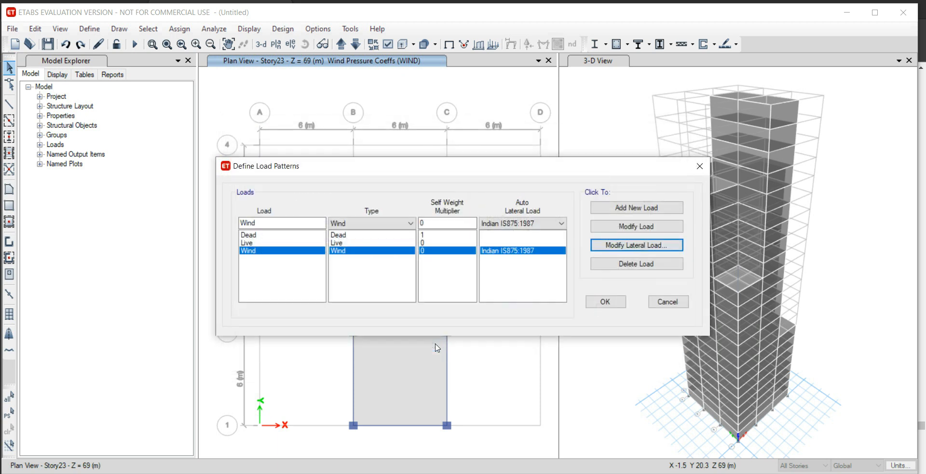
left_click(609, 303)
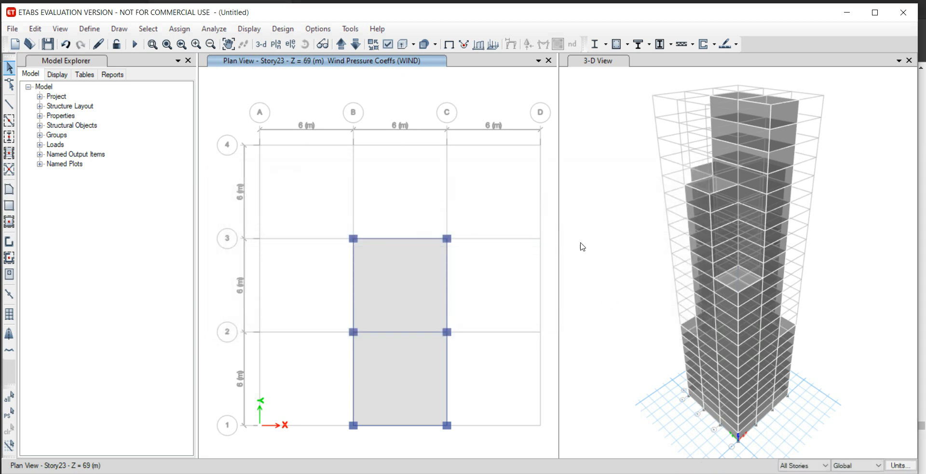
Show the elevation along grid line A and select all cladding shells in its three bays.
left_click(291, 44)
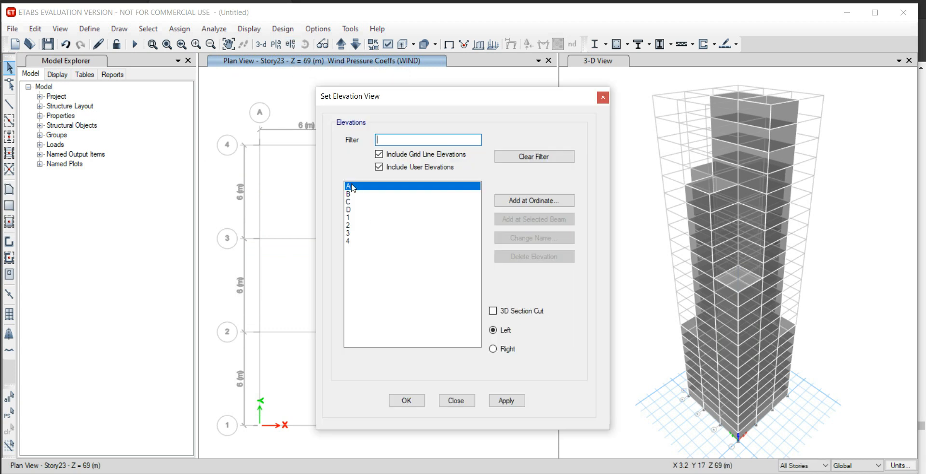
left_click(402, 404)
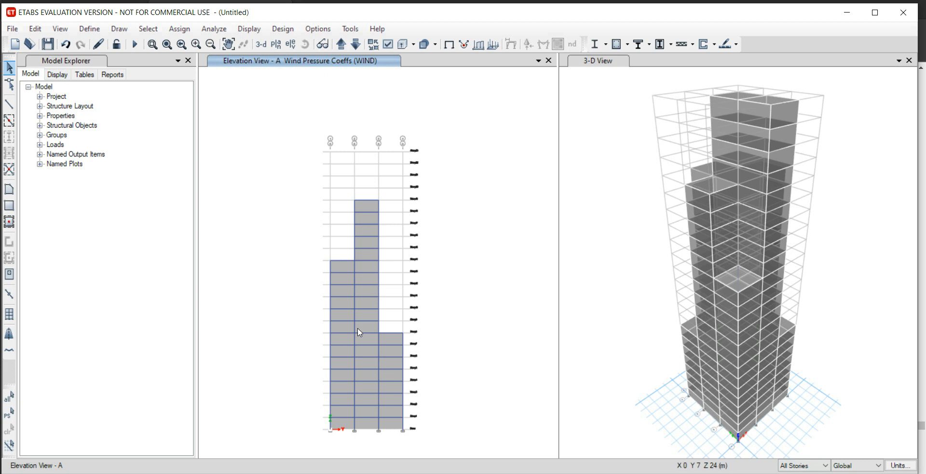
left_click(369, 204)
left_click(334, 270)
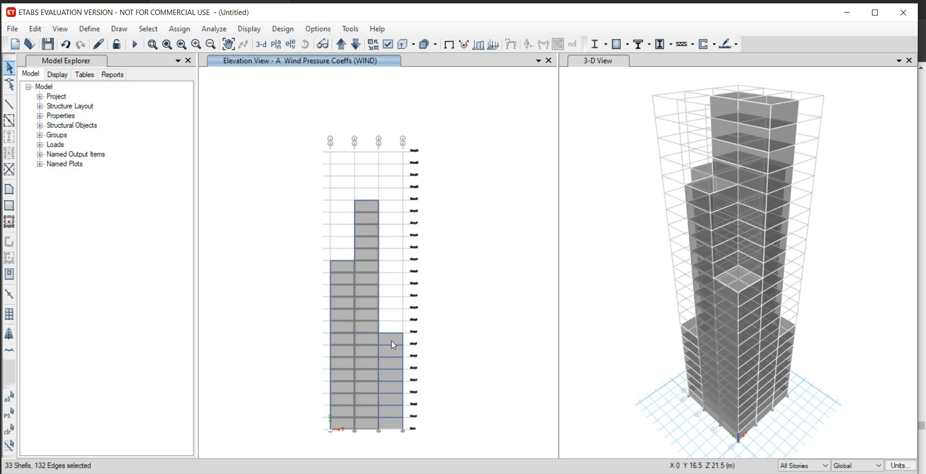
left_click(393, 345)
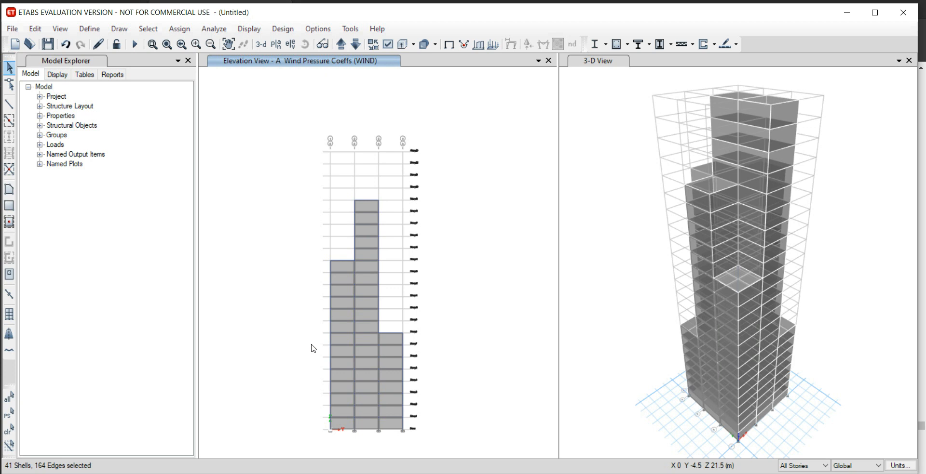
Switch to the IS 875-3 PDF in the browser and examine the wall pressure coefficient table on page 18.
key("alt+Tab")
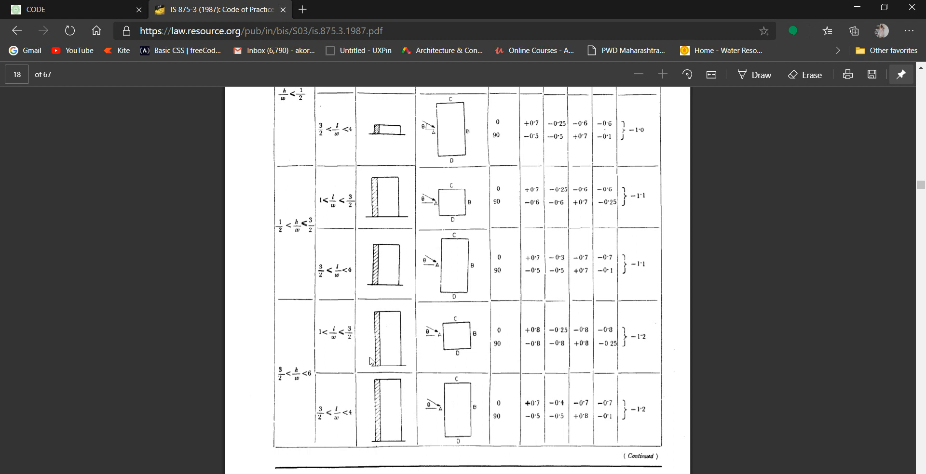
Back in ETABS, assign the selected grid line A cladding shells a windward wind pressure coefficient of 0.89 for the Wind pattern.
double_click(321, 328)
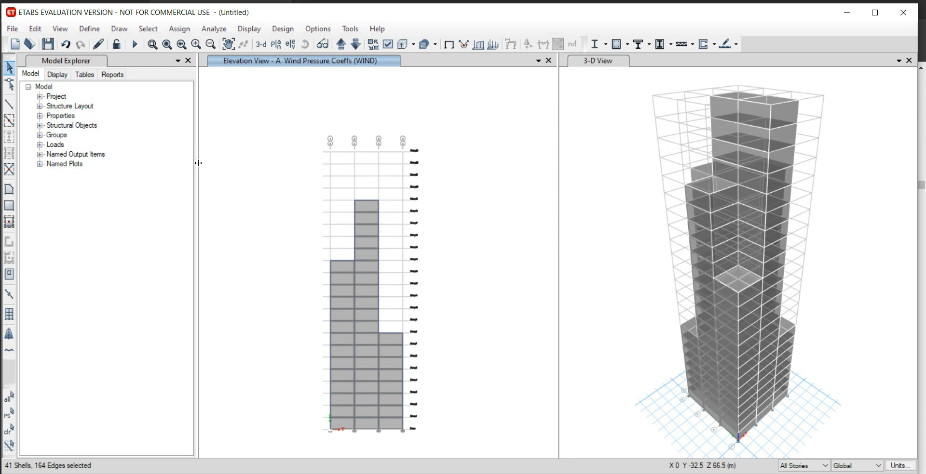
left_click(180, 30)
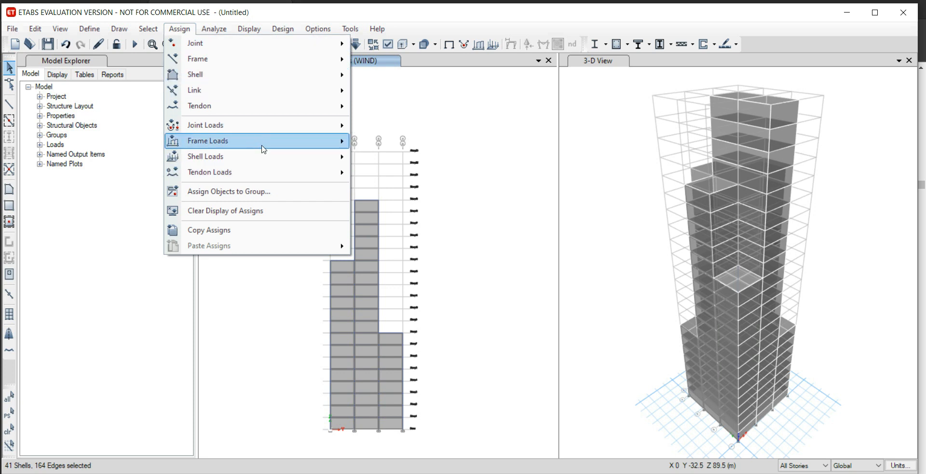
mouse_move(304, 157)
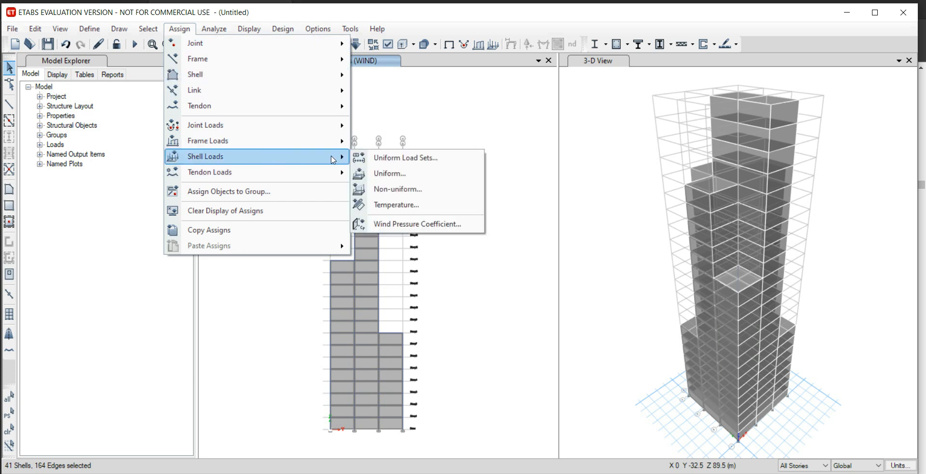
left_click(417, 225)
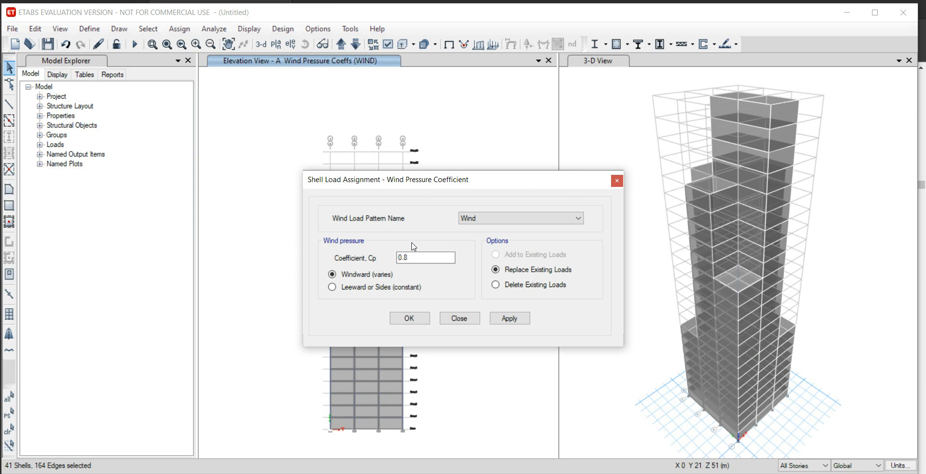
left_click(430, 259)
left_click_drag(430, 259, 382, 259)
type("0.")
left_click(506, 321)
left_click(424, 322)
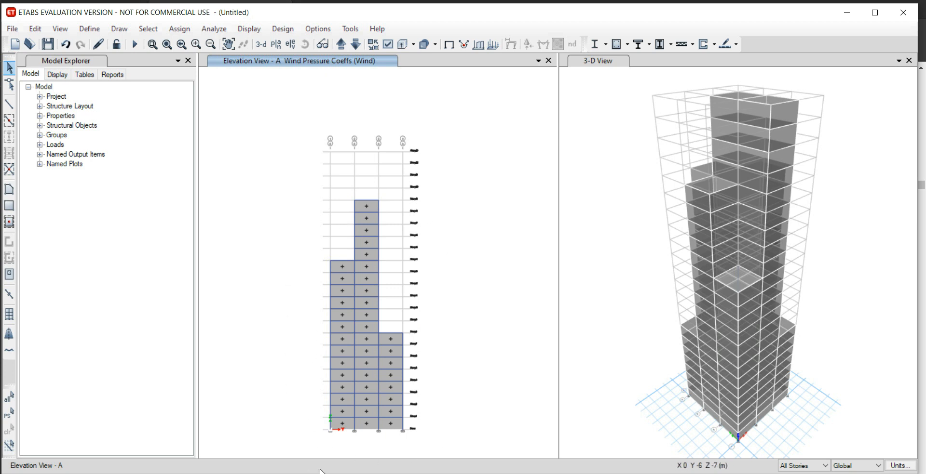
Show the elevation along grid line B and select all its cladding shells.
left_click(291, 44)
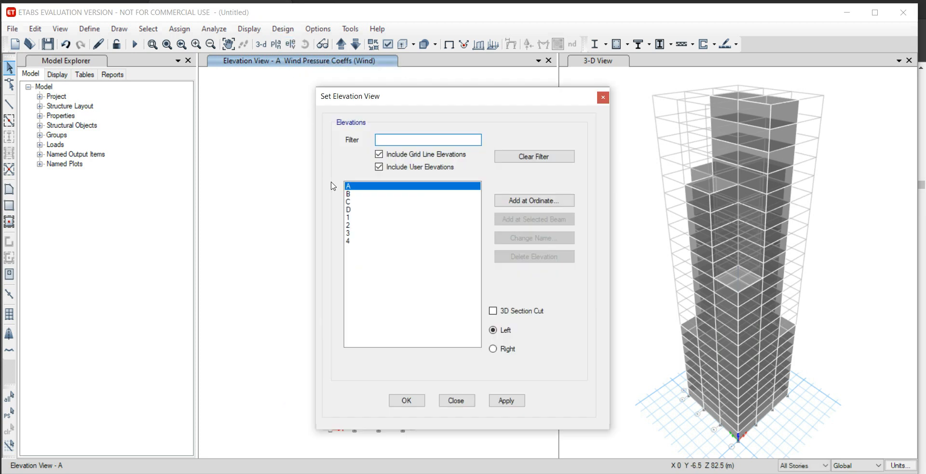
left_click(349, 194)
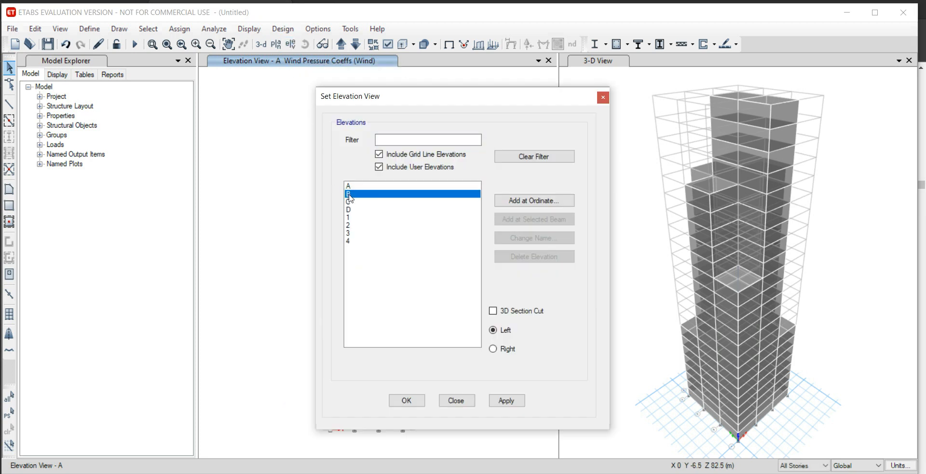
left_click(411, 400)
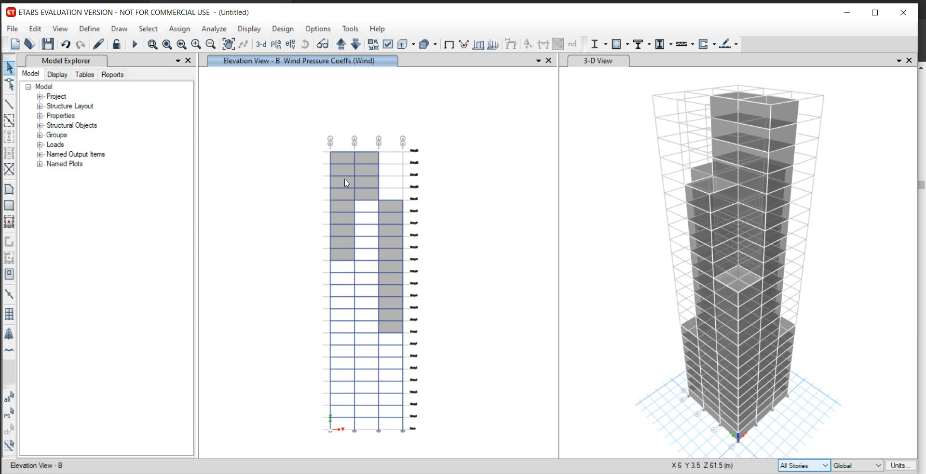
left_click(346, 161)
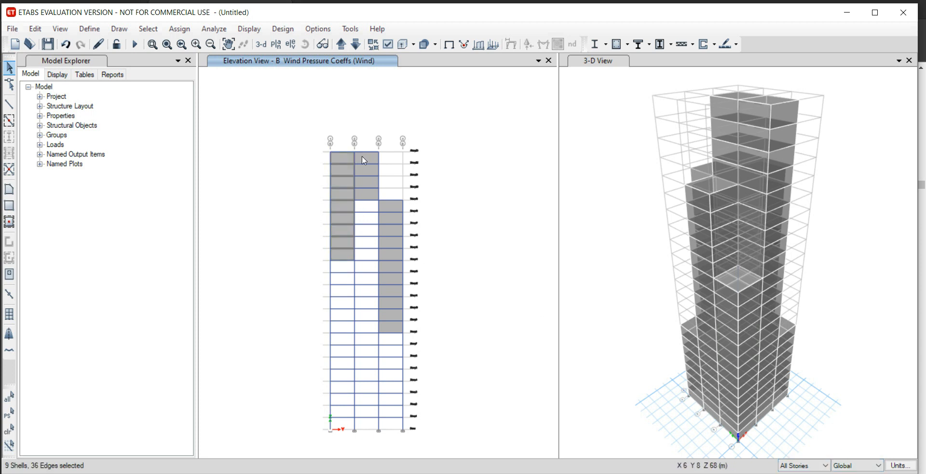
left_click(391, 207)
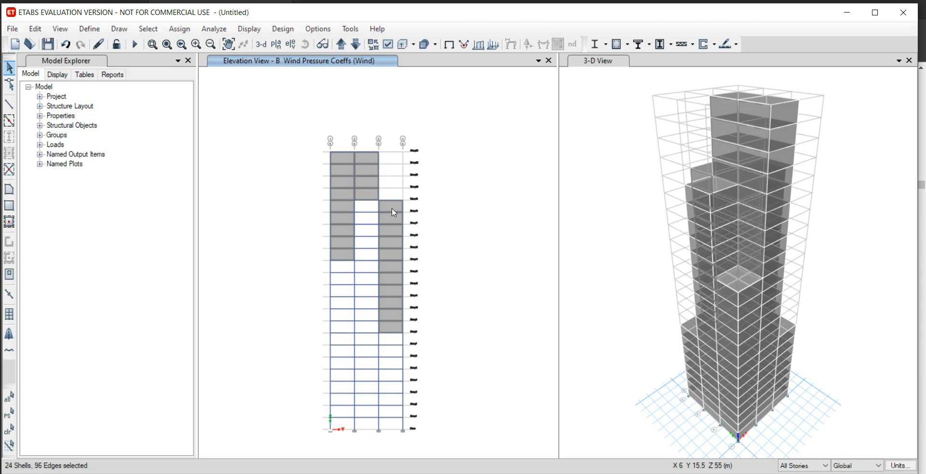
Assign the selected grid line B cladding shells a windward wind pressure coefficient of 0.8 for the Wind pattern.
left_click(190, 30)
mouse_move(314, 158)
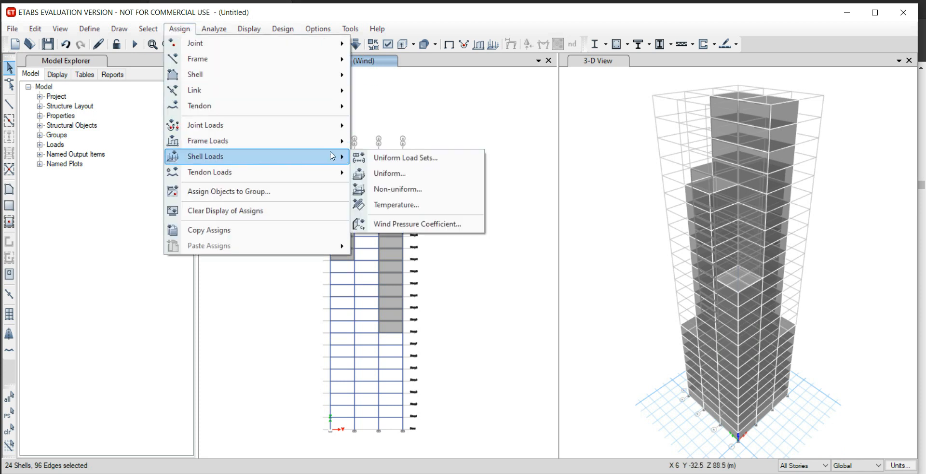
left_click(417, 225)
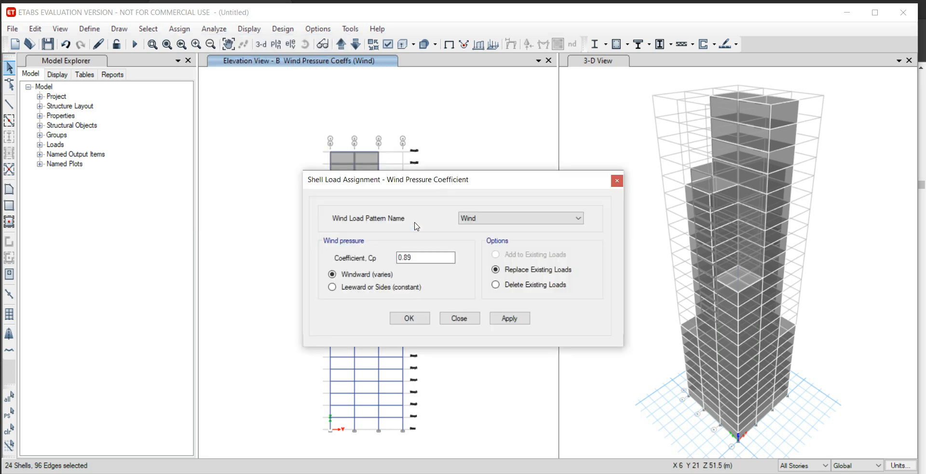
left_click_drag(414, 257, 380, 257)
type("0.")
left_click(509, 319)
left_click(408, 319)
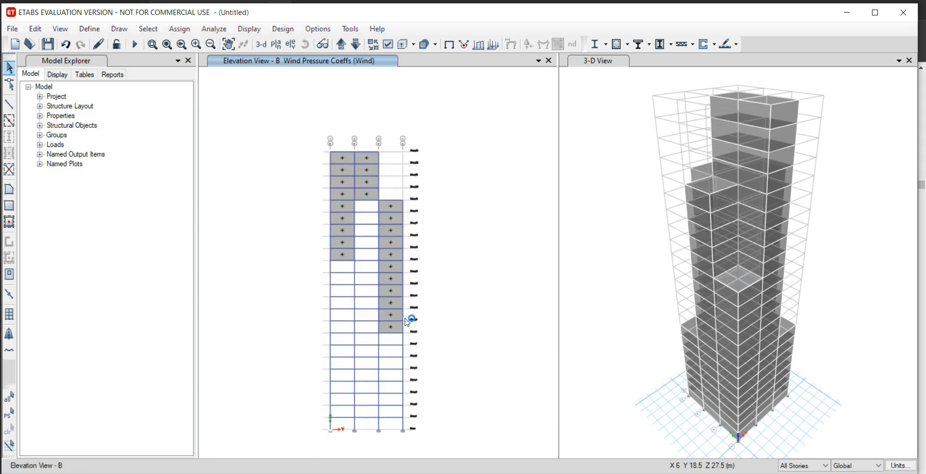
Show the elevation along grid line C and select the cladding shells in its three bays.
left_click(291, 44)
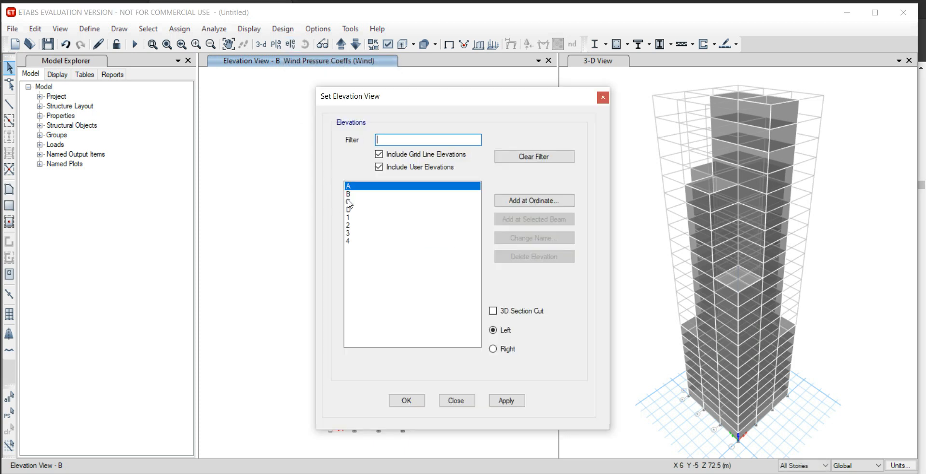
left_click(350, 202)
left_click(505, 401)
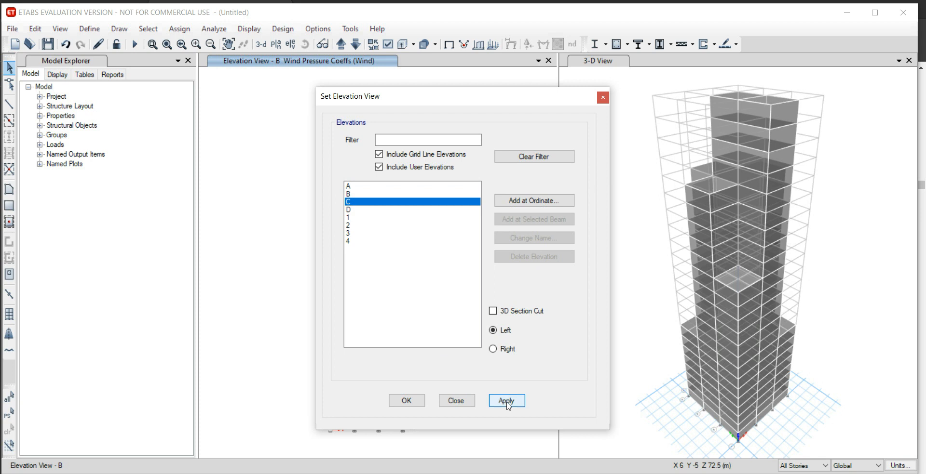
left_click(408, 403)
left_click(407, 402)
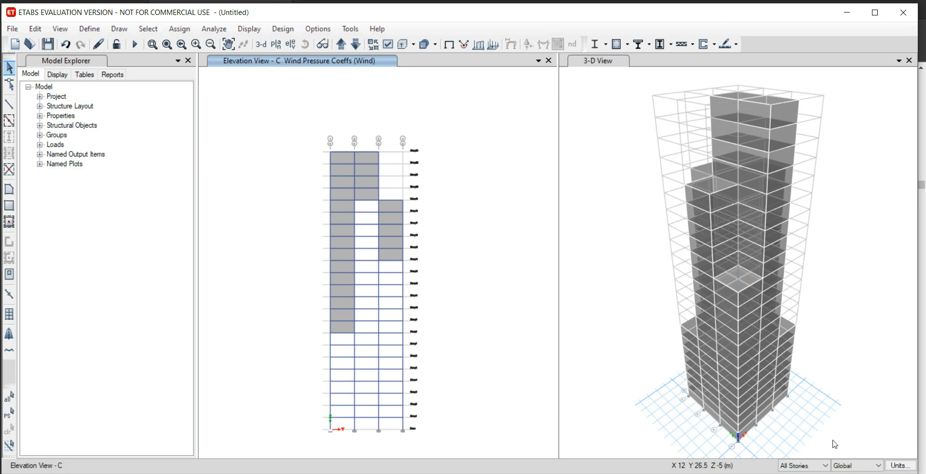
left_click(338, 157)
left_click(366, 158)
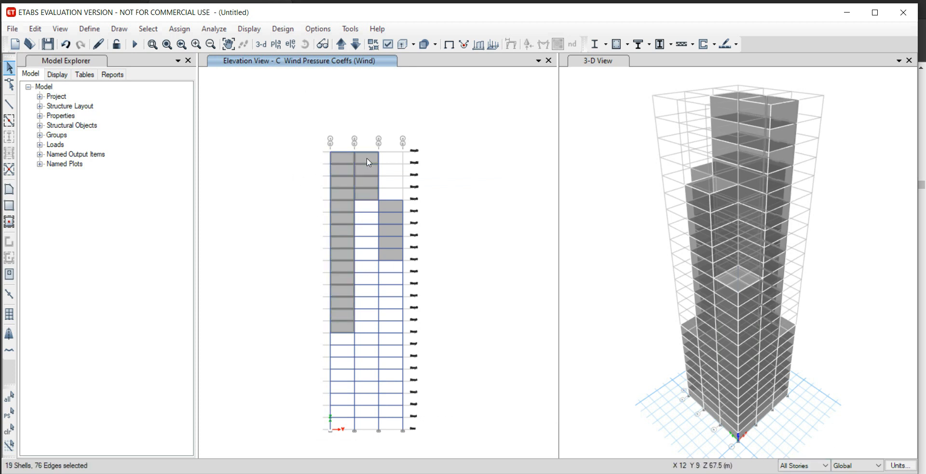
left_click(393, 207)
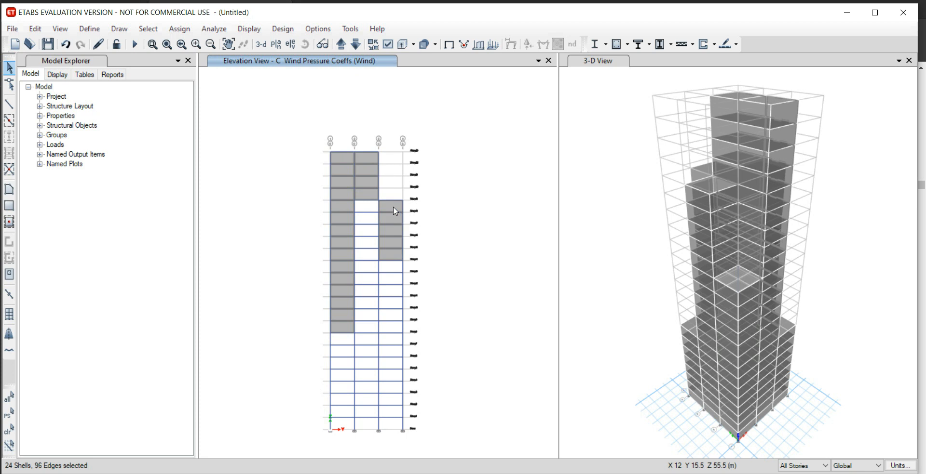
Assign the selected grid line C cladding shells a wind pressure coefficient of -0.25 for the Wind pattern, as leeward or sides (constant).
left_click(179, 29)
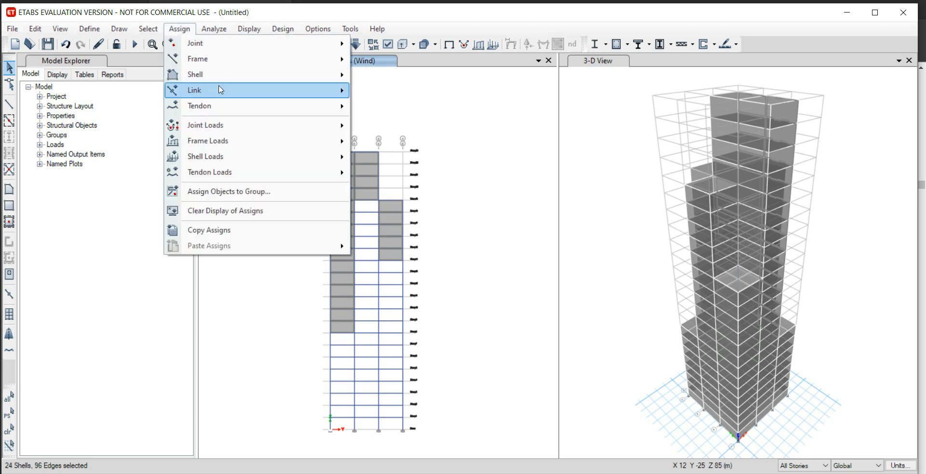
mouse_move(288, 157)
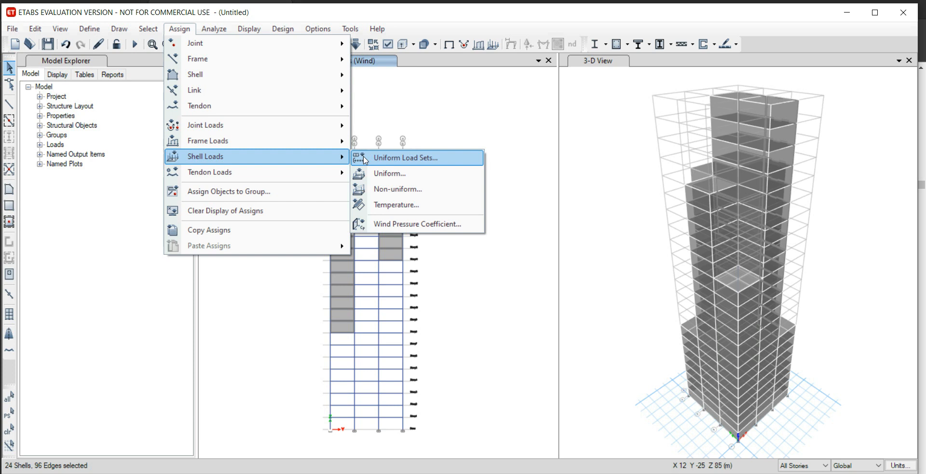
left_click(403, 223)
double_click(418, 259)
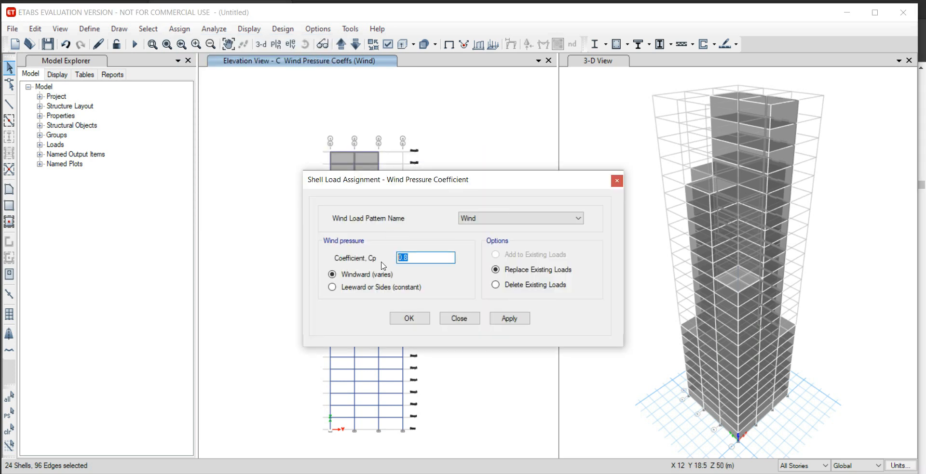
type("-0.25")
left_click(332, 288)
left_click(508, 319)
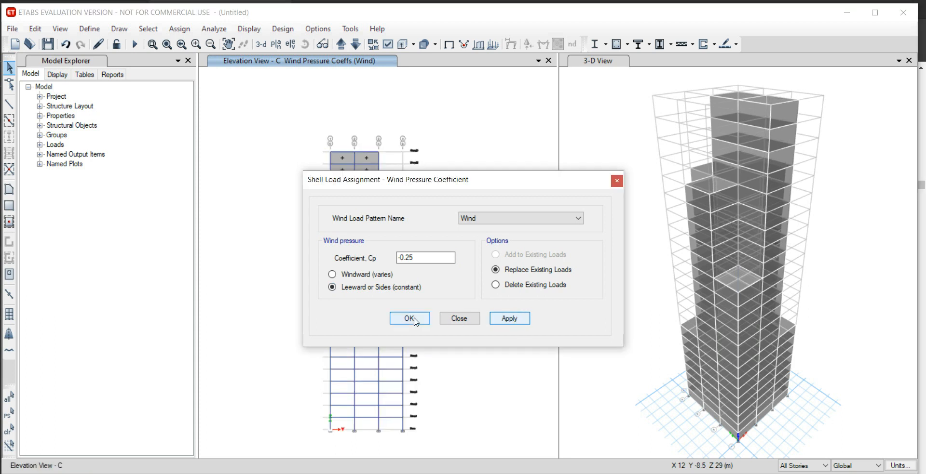
left_click(414, 321)
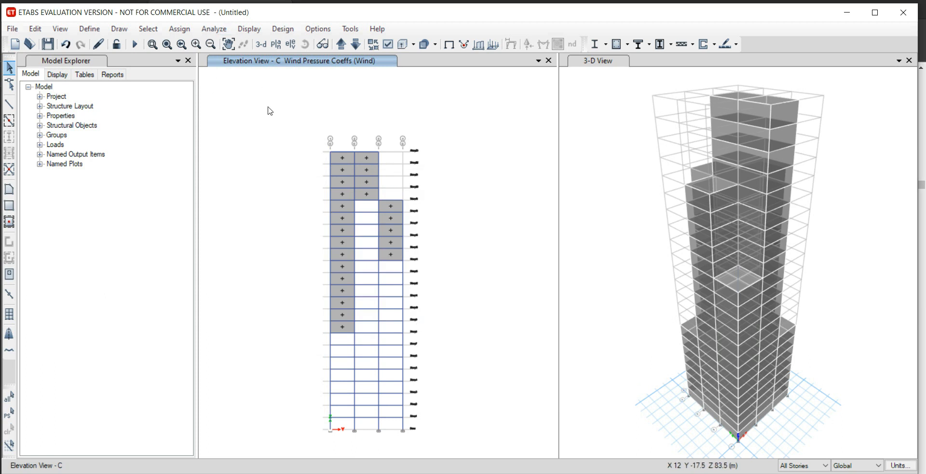
Show the elevation along grid line 1.
left_click(291, 45)
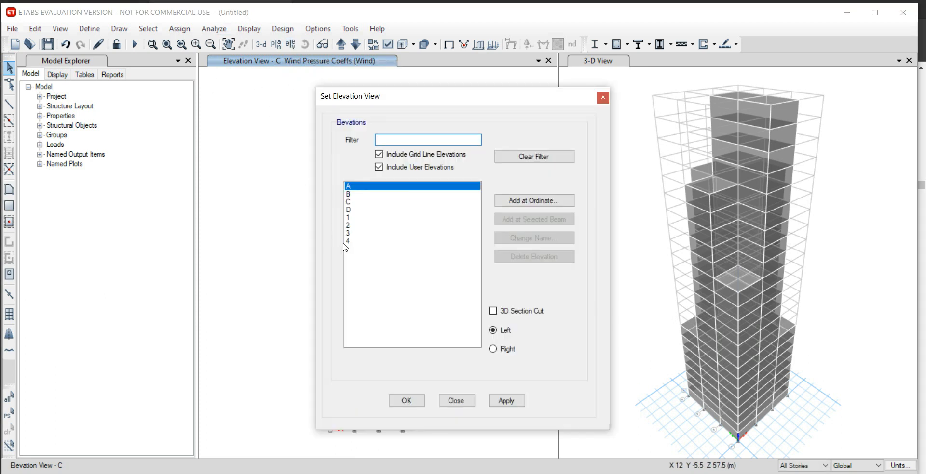
left_click(351, 218)
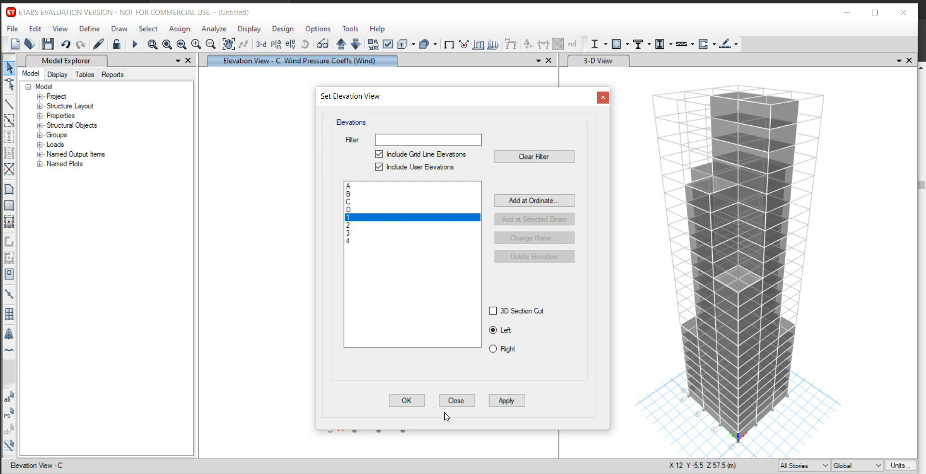
left_click(406, 401)
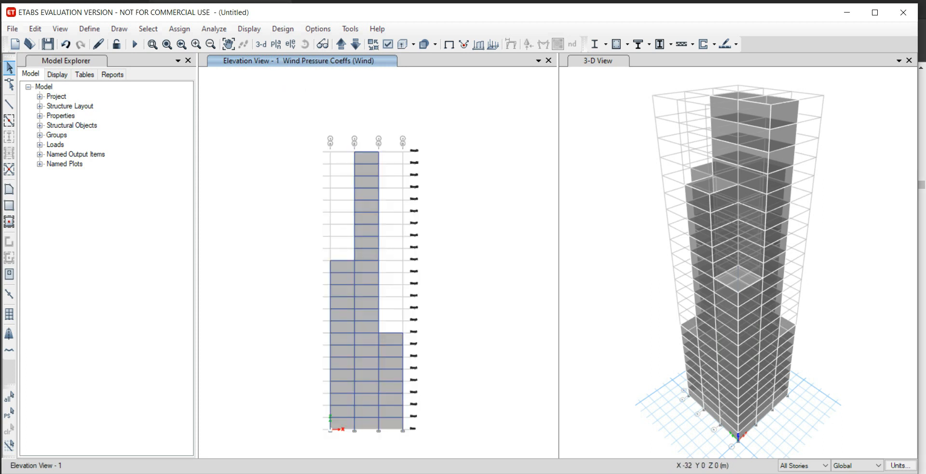
Check the side wall pressure coefficients for the tall square building in the browser's IS 875-3 PDF, and return to ETABS.
left_click(195, 473)
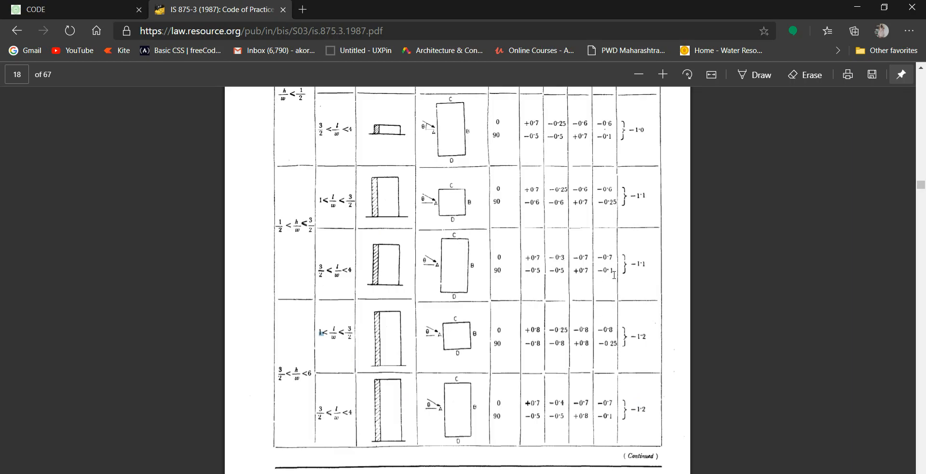
left_click_drag(578, 332, 613, 324)
left_click(573, 336)
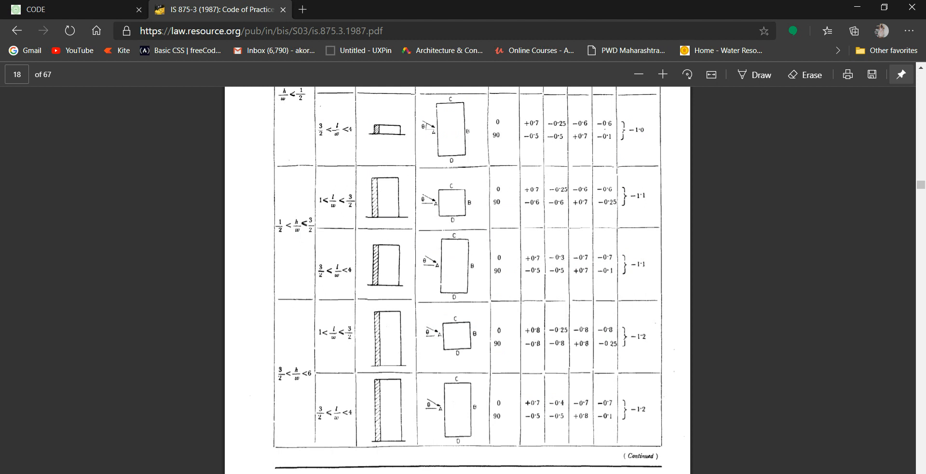
left_click(244, 473)
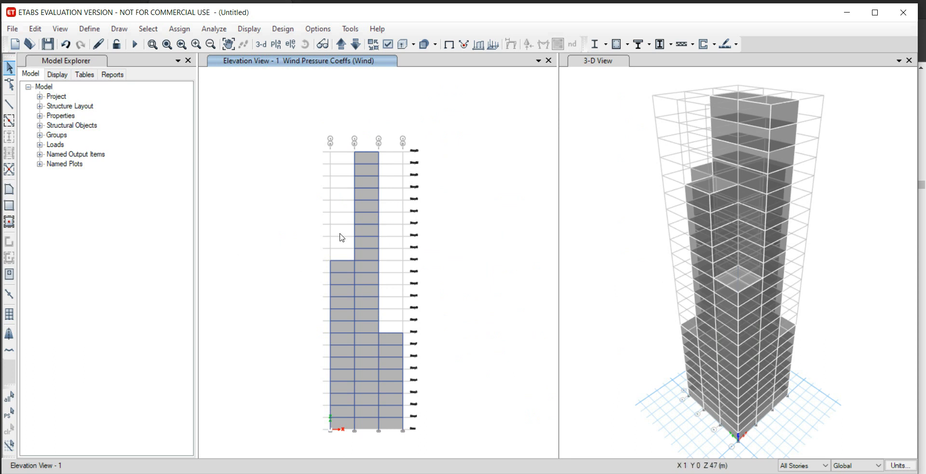
Select all cladding shells in the three bays of the grid line 1 elevation.
left_click(368, 158)
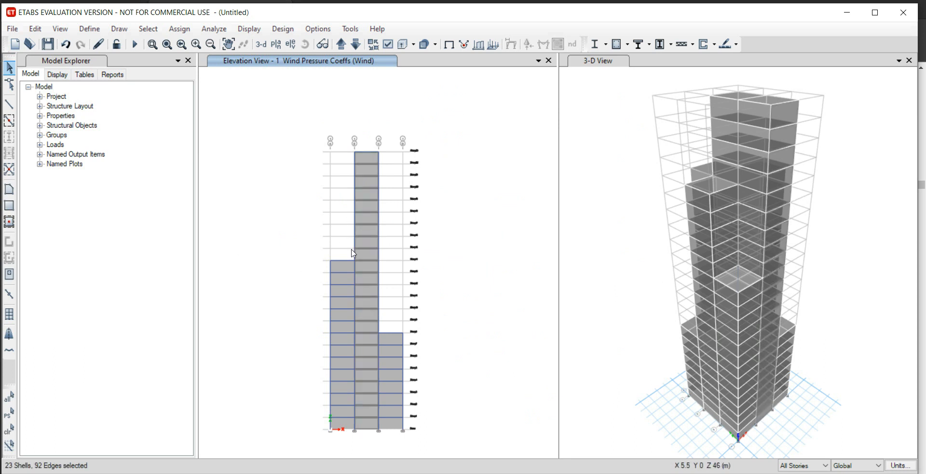
left_click(350, 274)
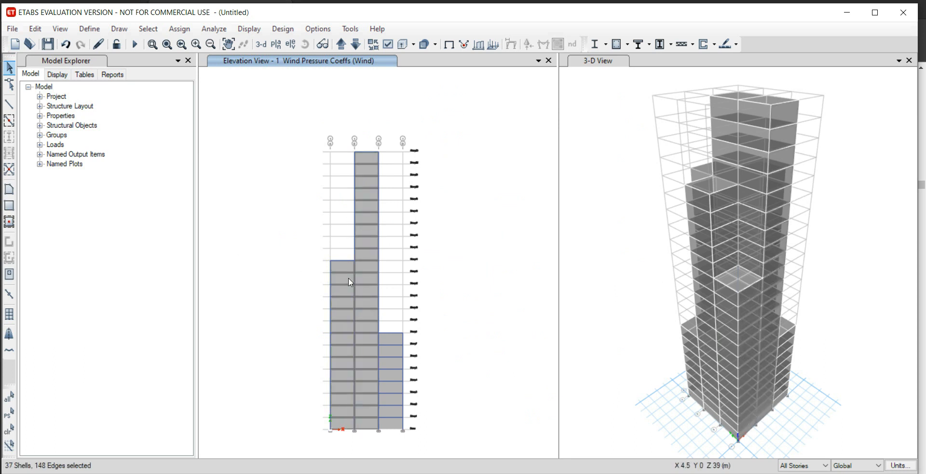
left_click(397, 344)
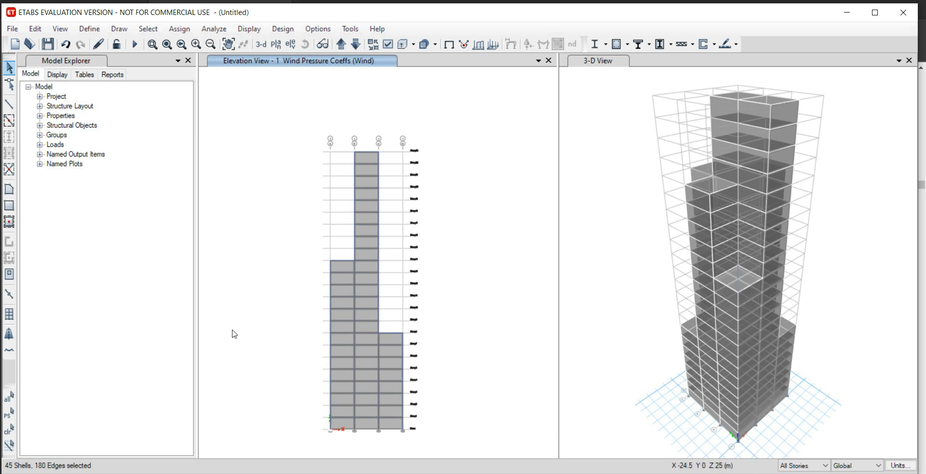
Move on to the grid line 2 elevation and add the cladding shells of its two outer bays to the selection.
left_click(343, 45)
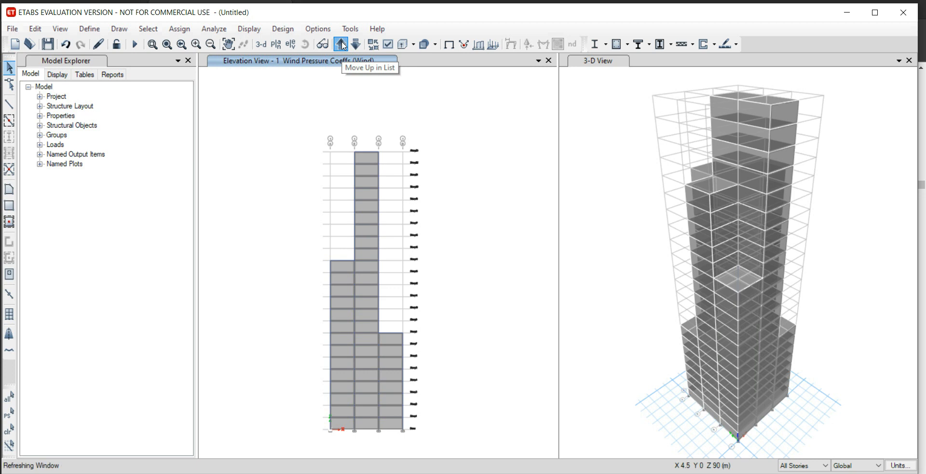
left_click(353, 208)
left_click(385, 207)
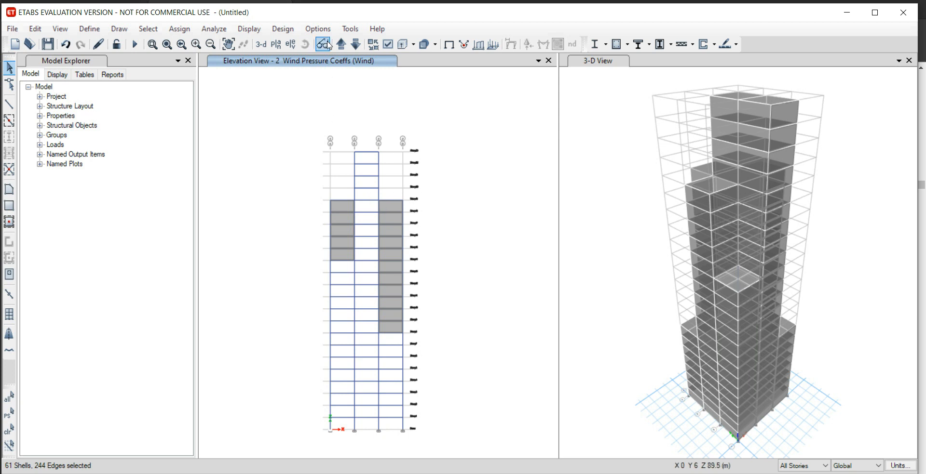
Move on to the grid line 3 elevation and add the cladding shells of its three bays to the selection.
left_click(344, 49)
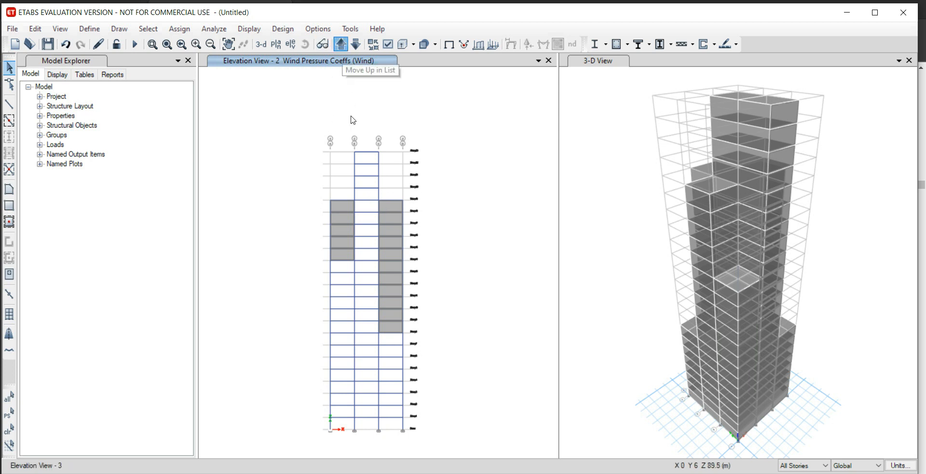
left_click(352, 201)
left_click(375, 174)
left_click(394, 209)
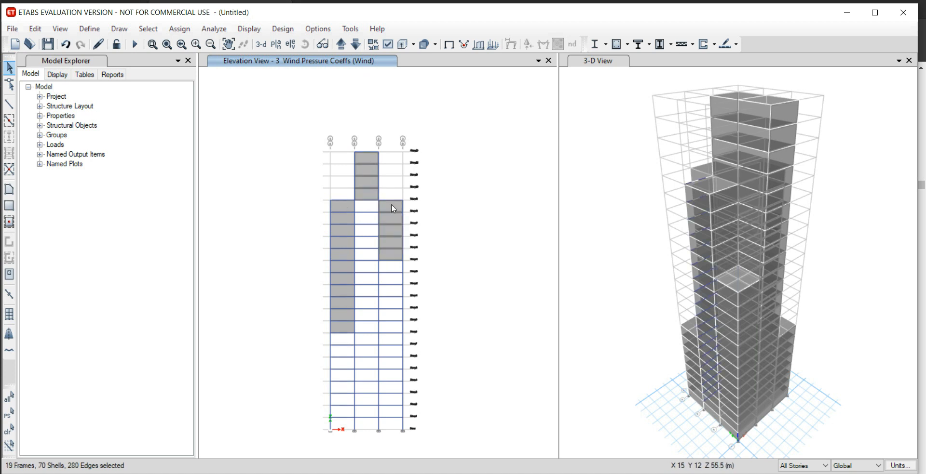
Move on to the grid line 4 elevation and add all cladding shells of its three bays to the selection.
left_click(341, 48)
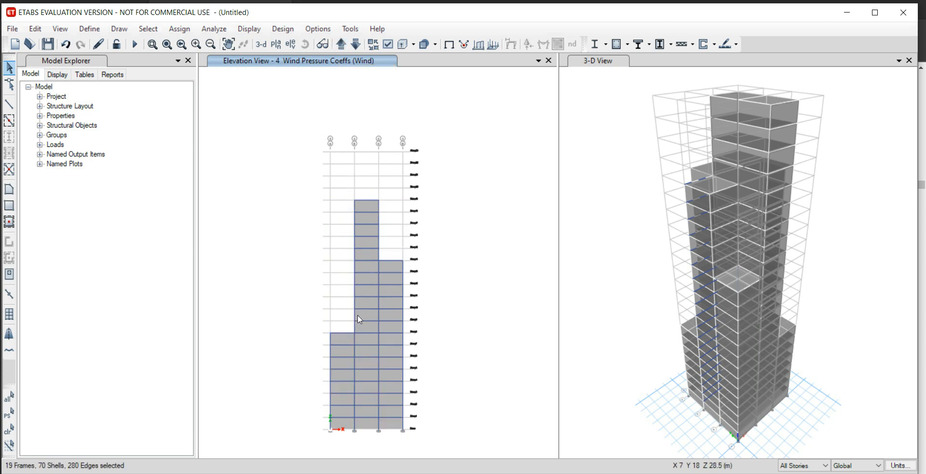
left_click(339, 334)
left_click(357, 207)
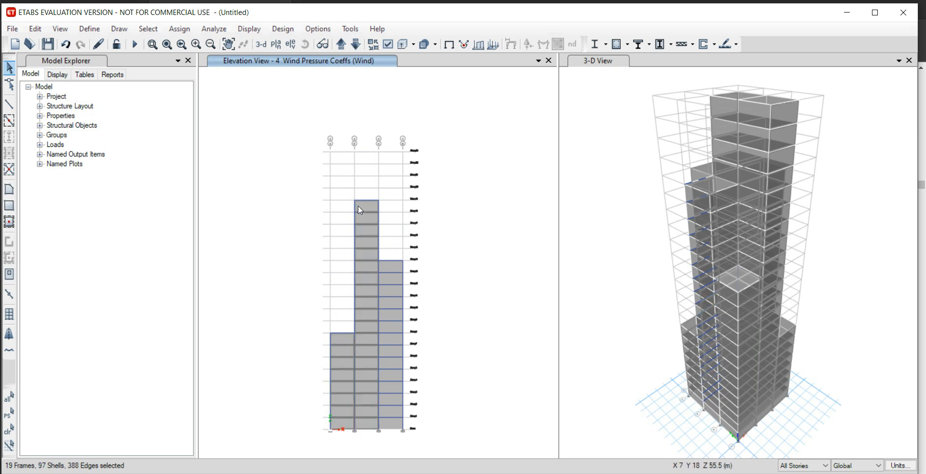
left_click(388, 269)
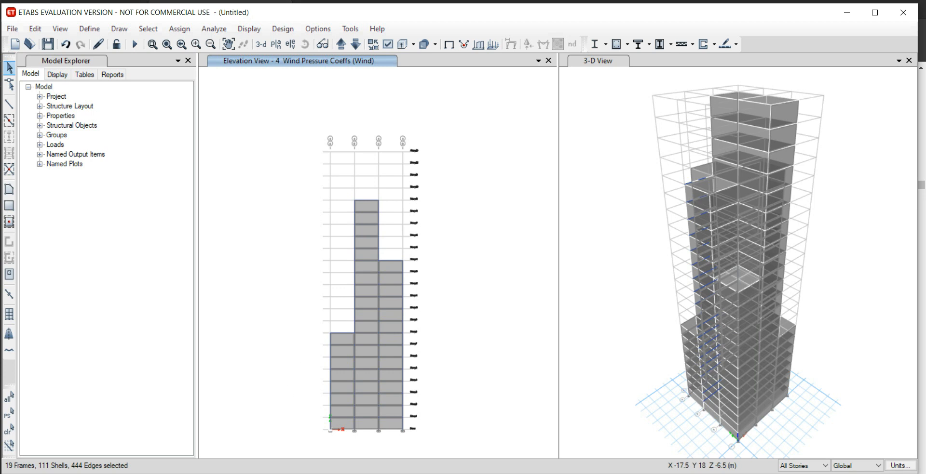
Recheck the side wall pressure coefficient for the tall square building in the browser's IS 875-3 PDF, and return to ETABS.
key("alt+Tab")
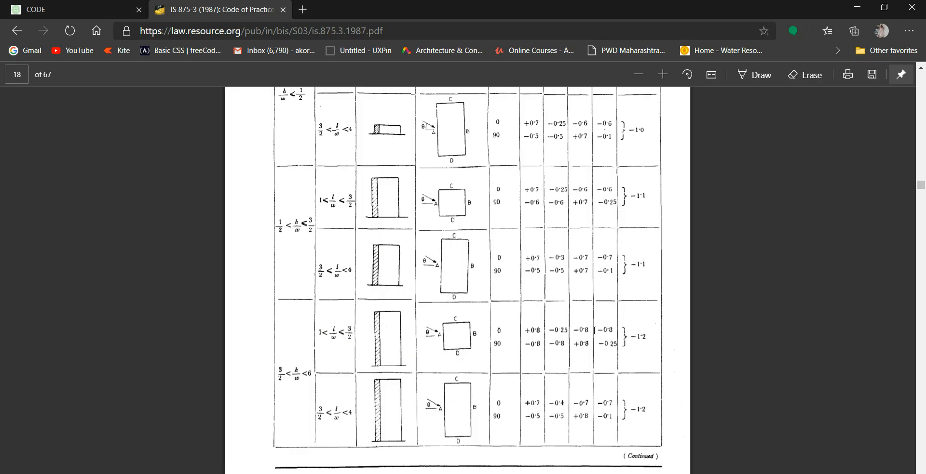
mouse_move(254, 473)
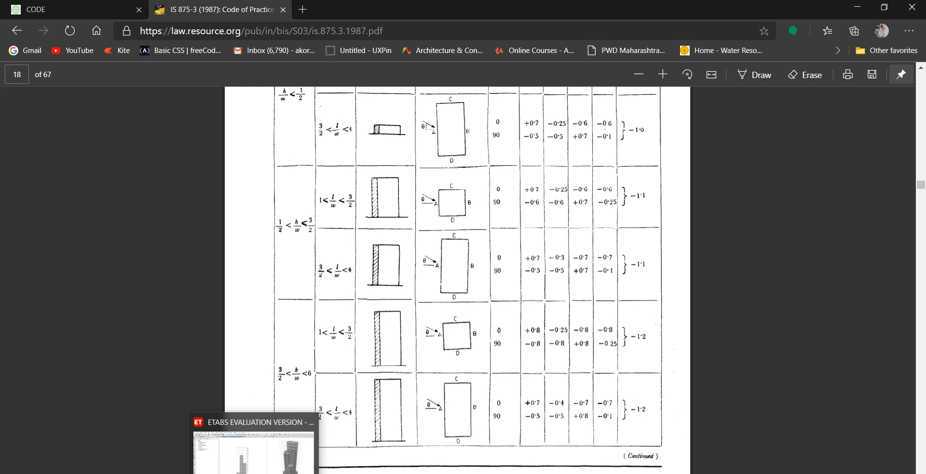
left_click(254, 473)
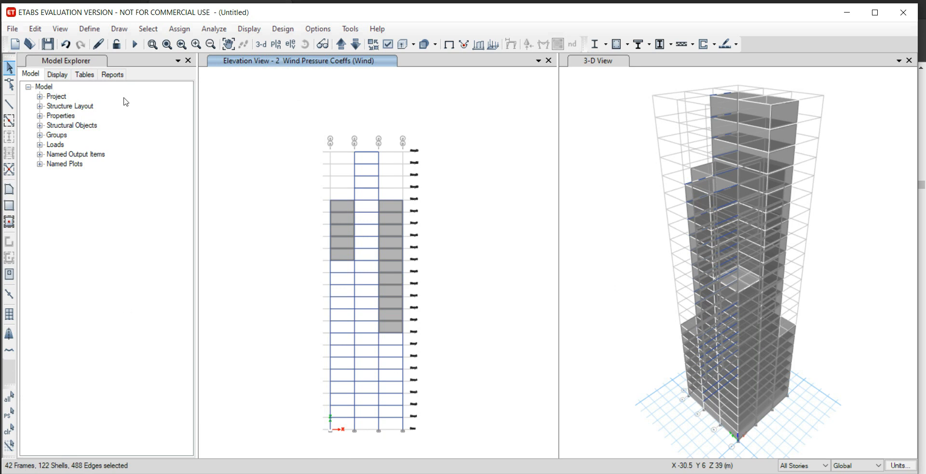
Assign a wind pressure coefficient of -0.8 to the selected side cladding shells for the Wind pattern, as Leeward or Sides (constant).
left_click(176, 31)
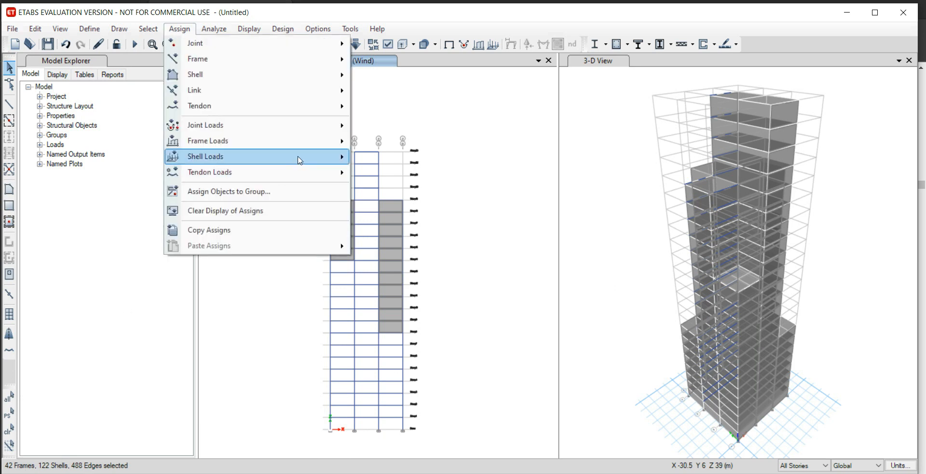
mouse_move(296, 158)
left_click(430, 224)
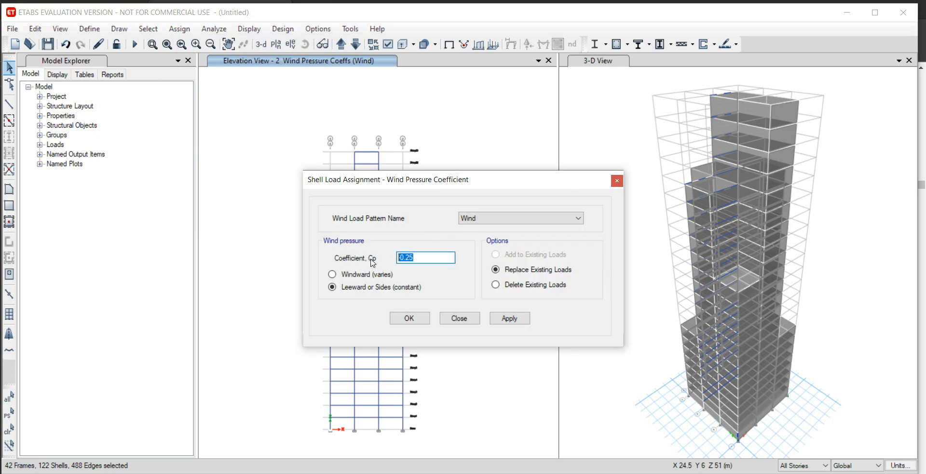
type("-")
left_click(509, 320)
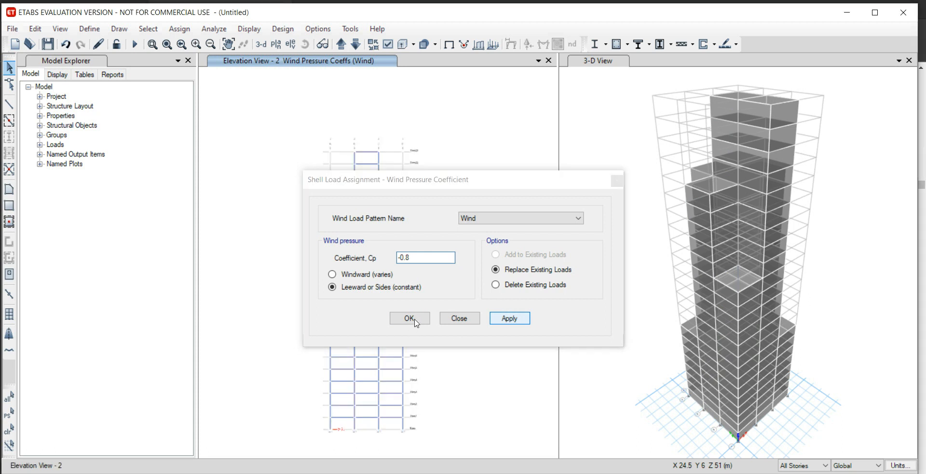
left_click(409, 319)
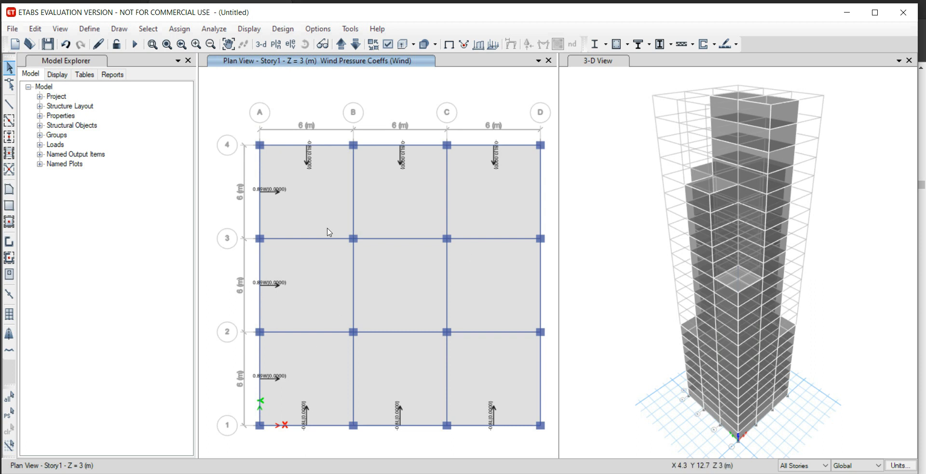
Show the frame objects as extruded sections in the 3-D view.
left_click(609, 128)
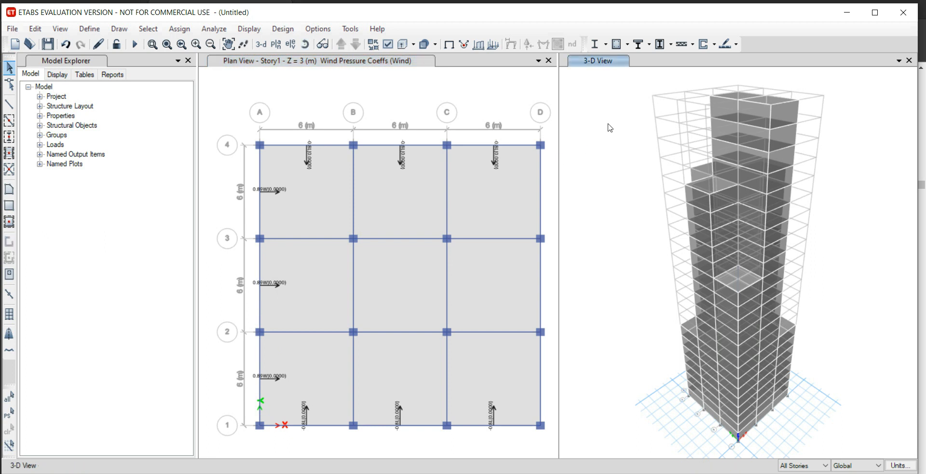
left_click(414, 45)
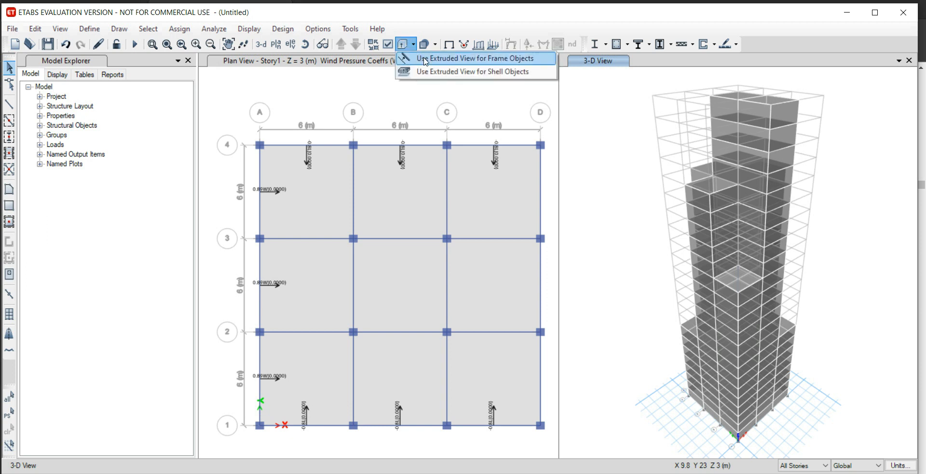
left_click(426, 59)
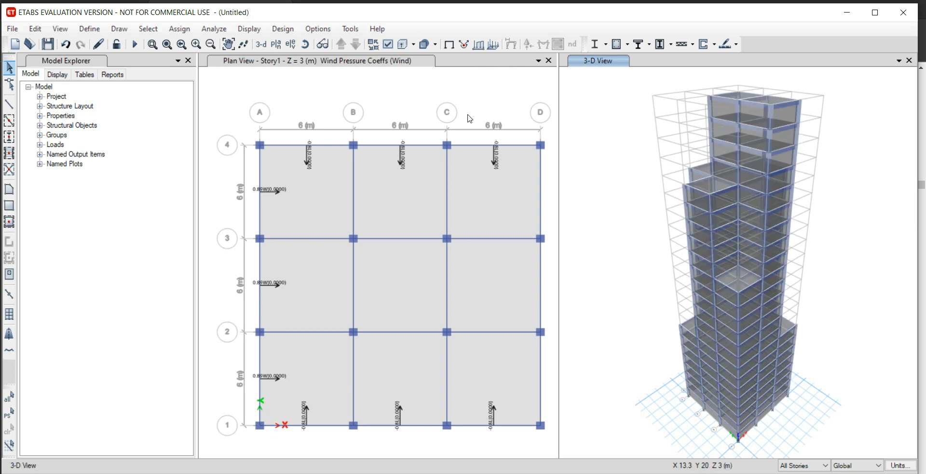
Run the analysis, saving the model as TALL BUILDING FINAL PROJECT.
left_click(204, 29)
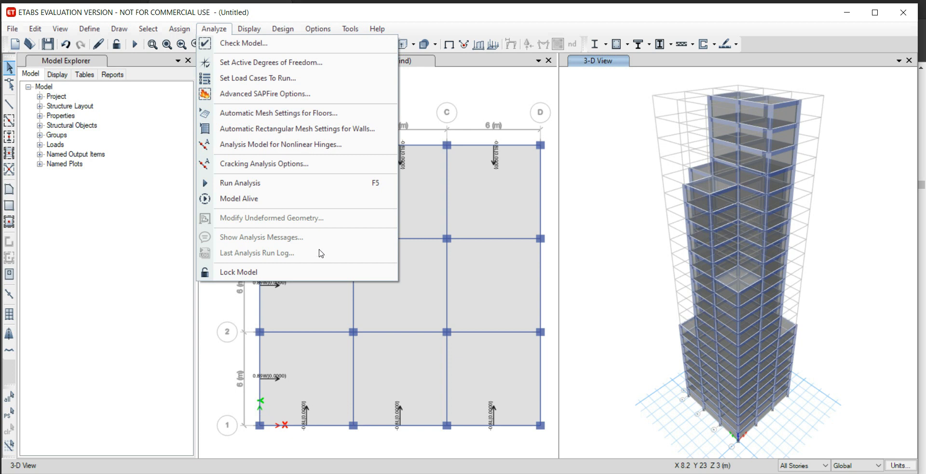
left_click(291, 183)
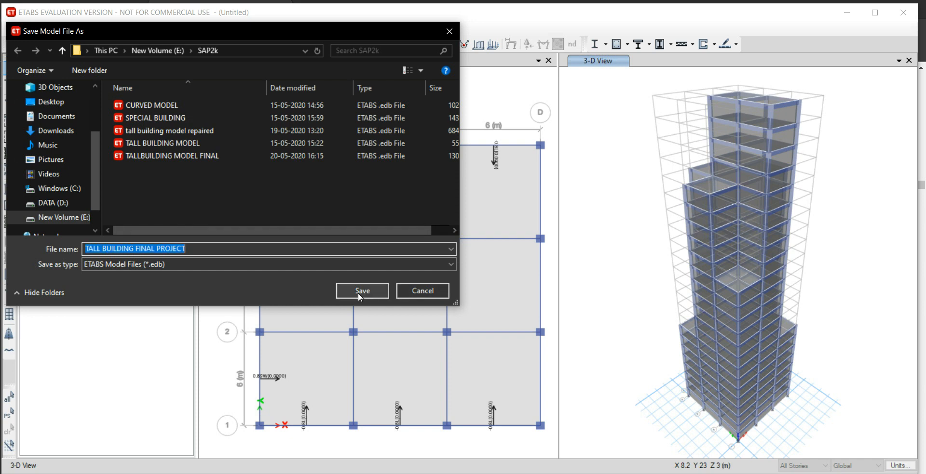
left_click(358, 293)
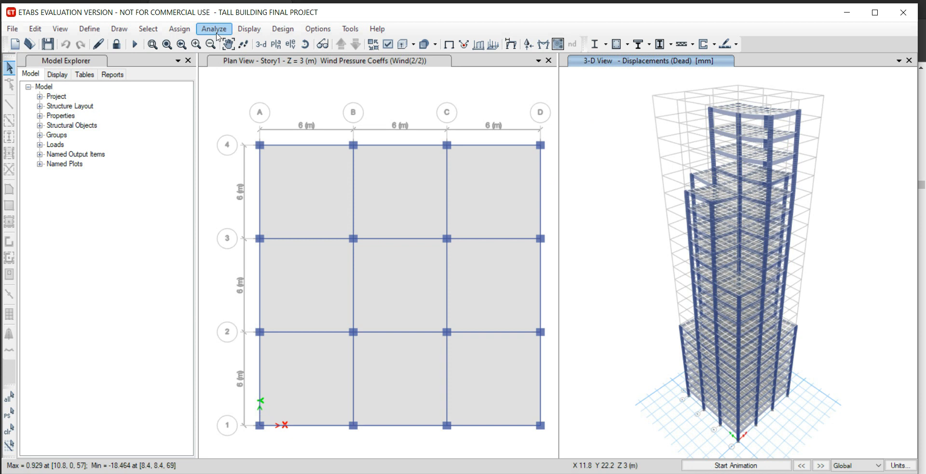
Confirm IS 456:2000 as the design code in the concrete frame design preferences.
left_click(285, 30)
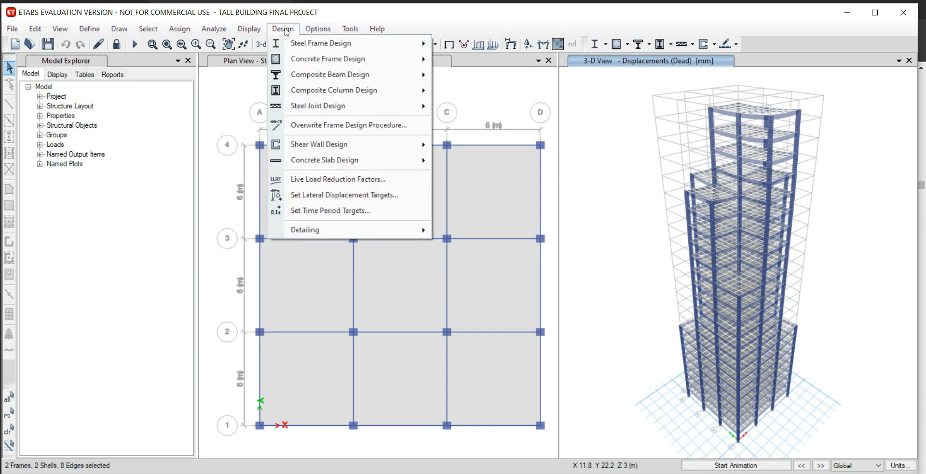
mouse_move(328, 62)
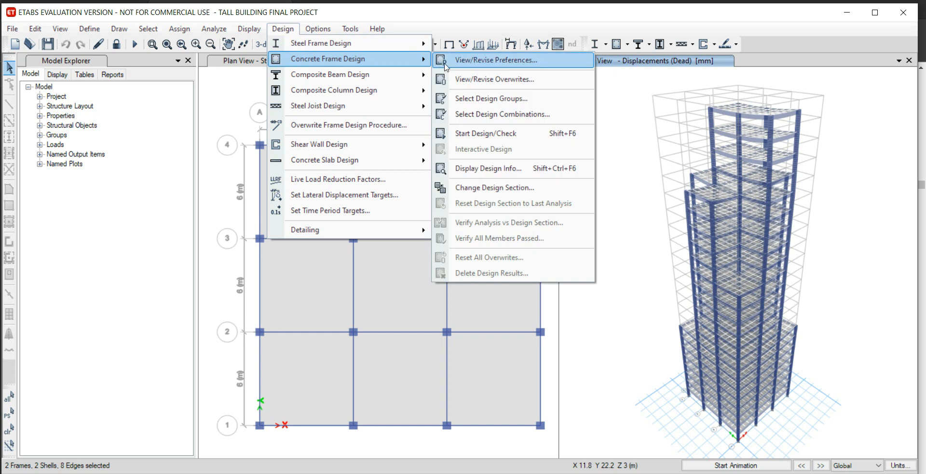
left_click(472, 62)
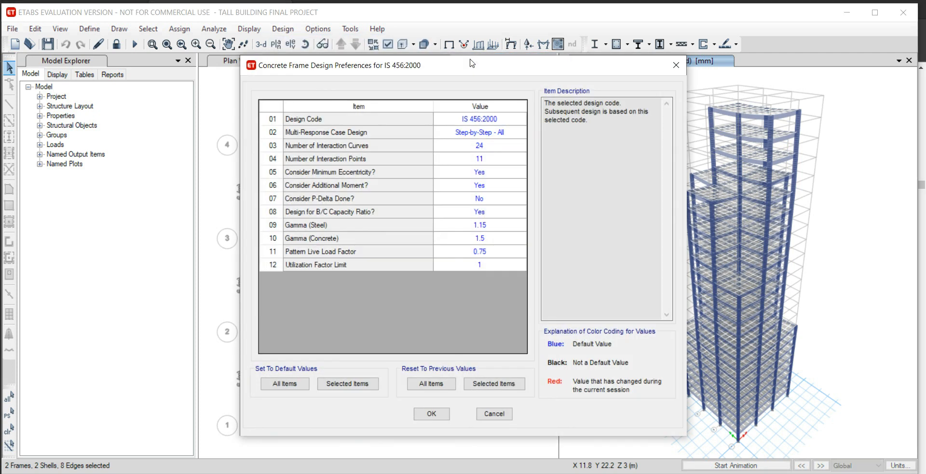
left_click(393, 121)
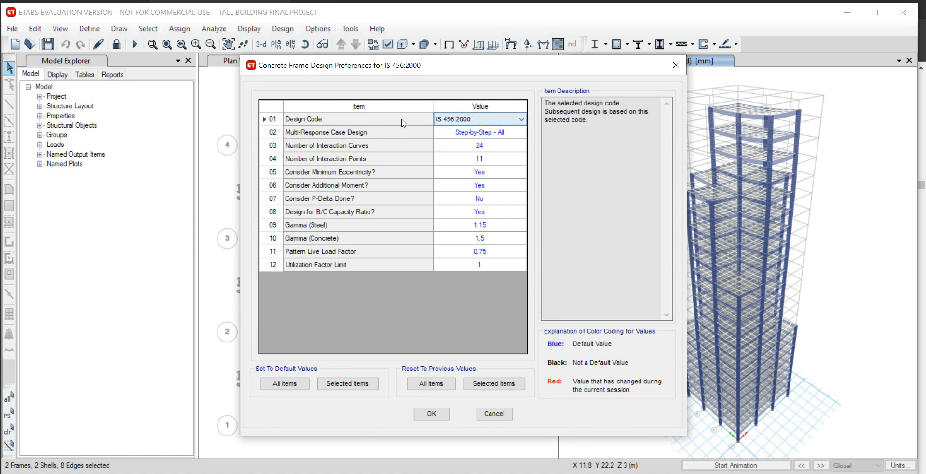
left_click(482, 121)
left_click(485, 123)
left_click(432, 415)
left_click(433, 416)
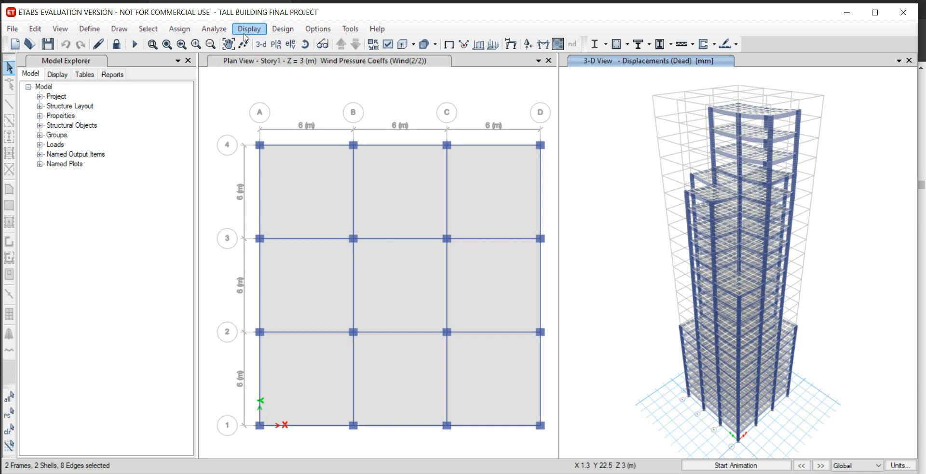
Run the concrete frame design check and accept repeating the analysis and design until the sections are updated.
left_click(276, 29)
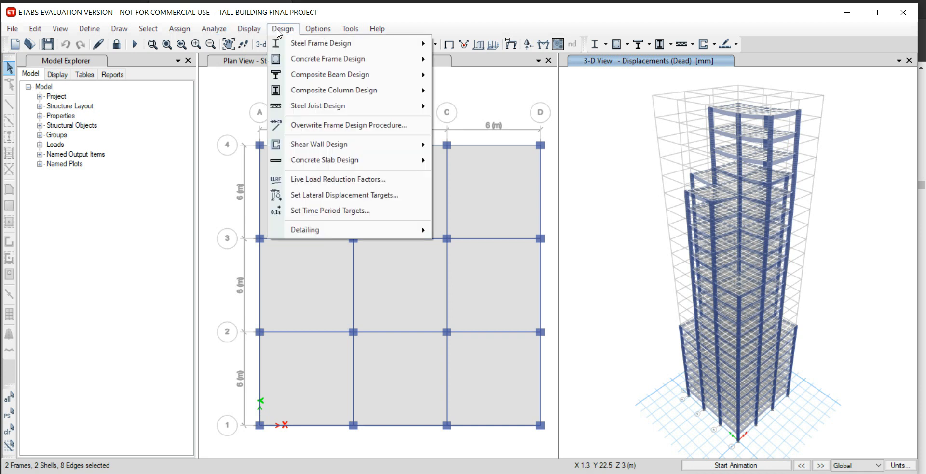
mouse_move(309, 60)
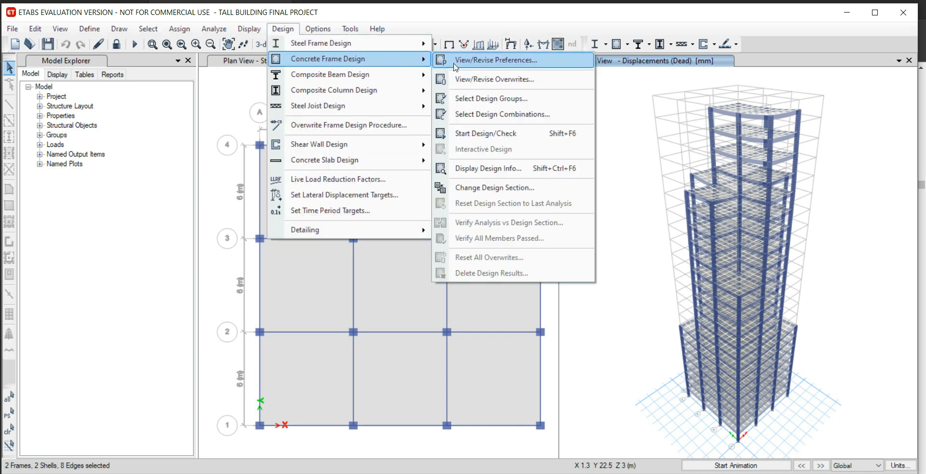
left_click(493, 136)
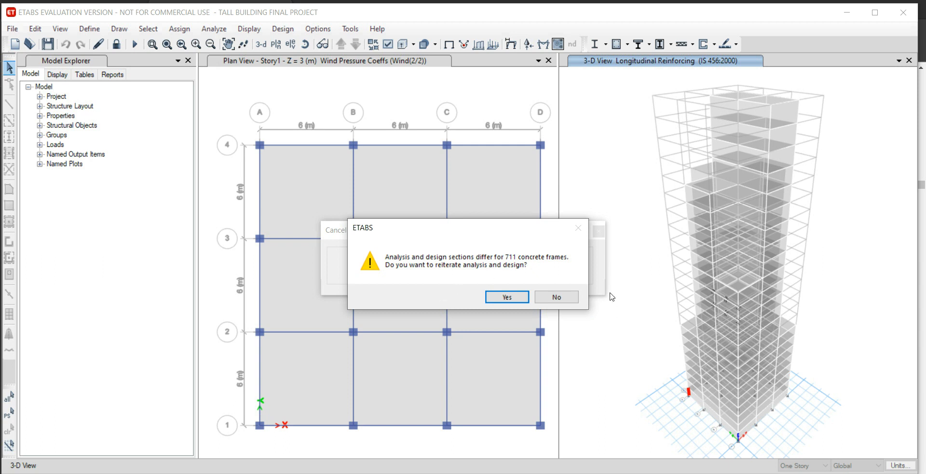
left_click(515, 298)
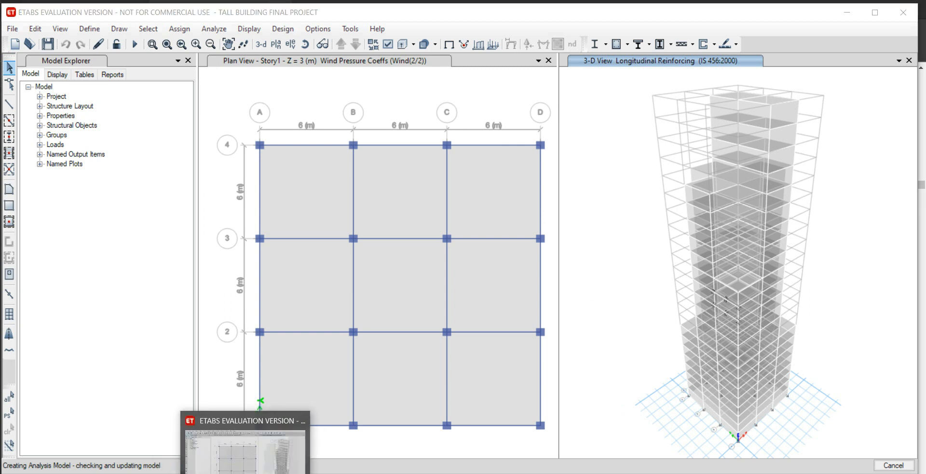
left_click(253, 473)
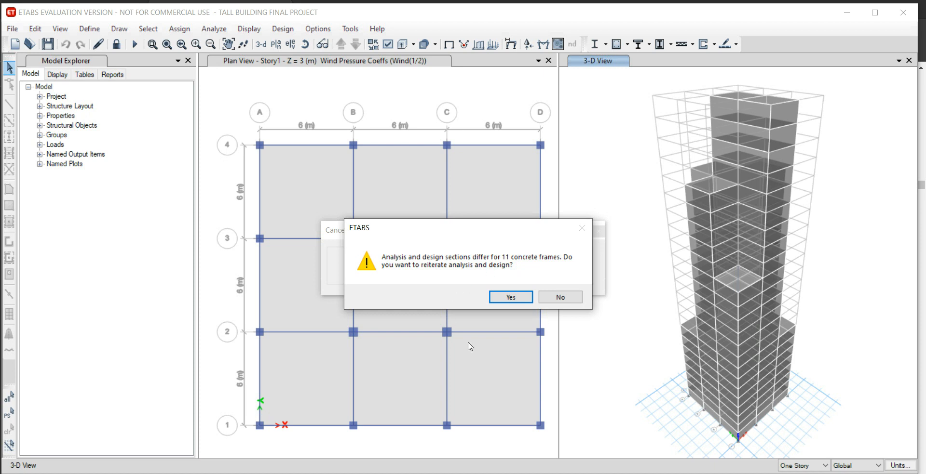
left_click(517, 299)
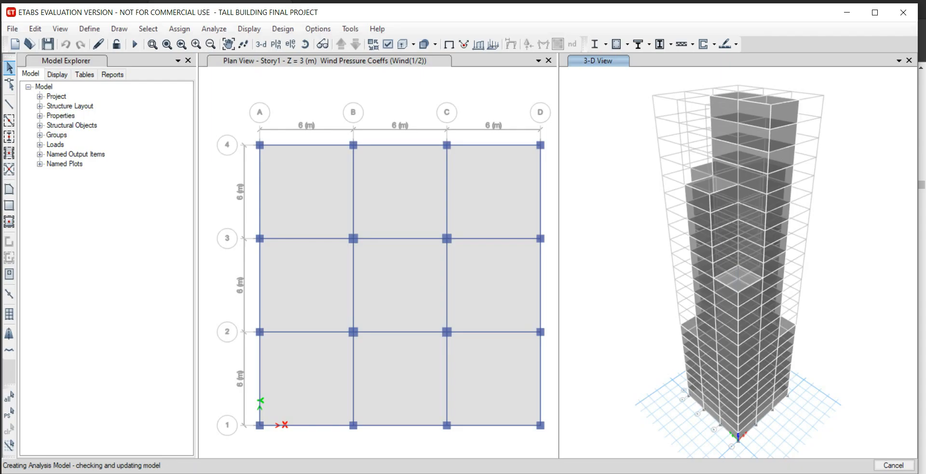
mouse_move(254, 473)
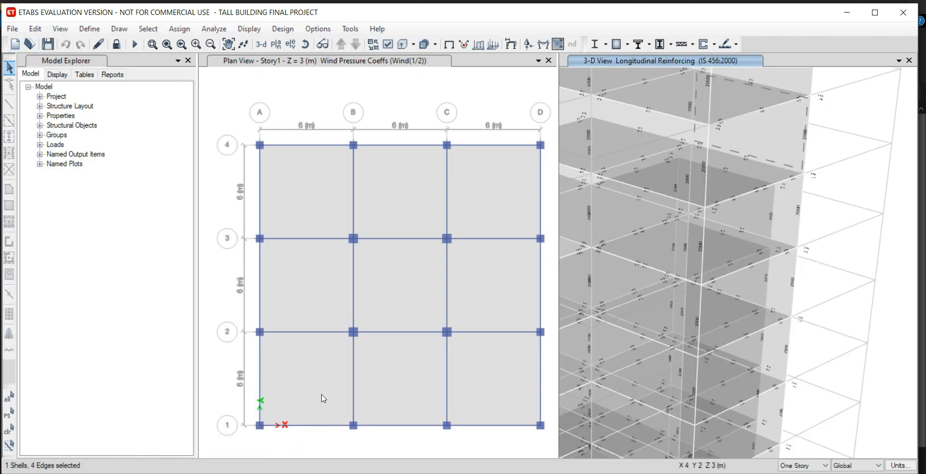
Examine the longitudinal reinforcing results of the beams and columns throughout the 3-D view.
scroll(660, 304, "down", 7)
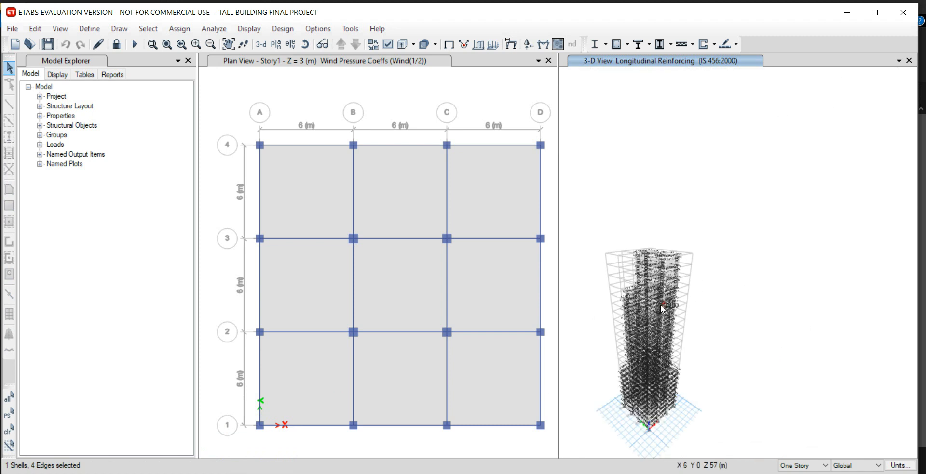
scroll(607, 403, "up", 6)
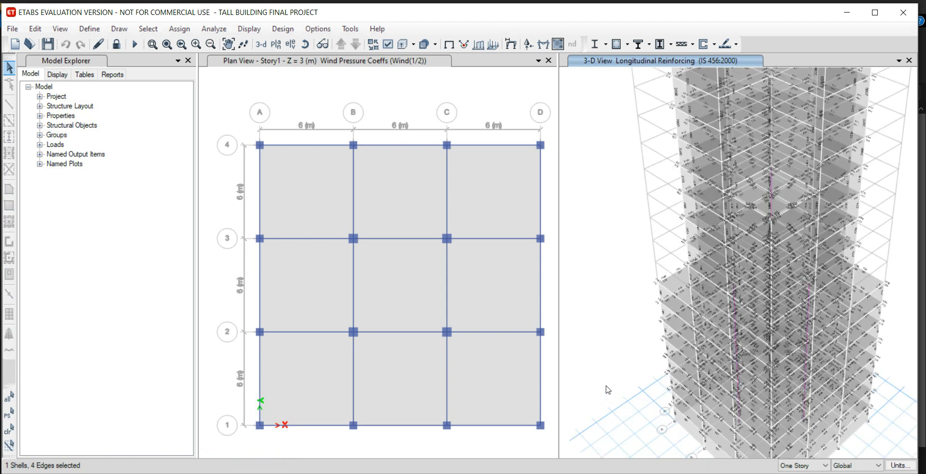
scroll(603, 399, "down", 5)
scroll(651, 332, "up", 7)
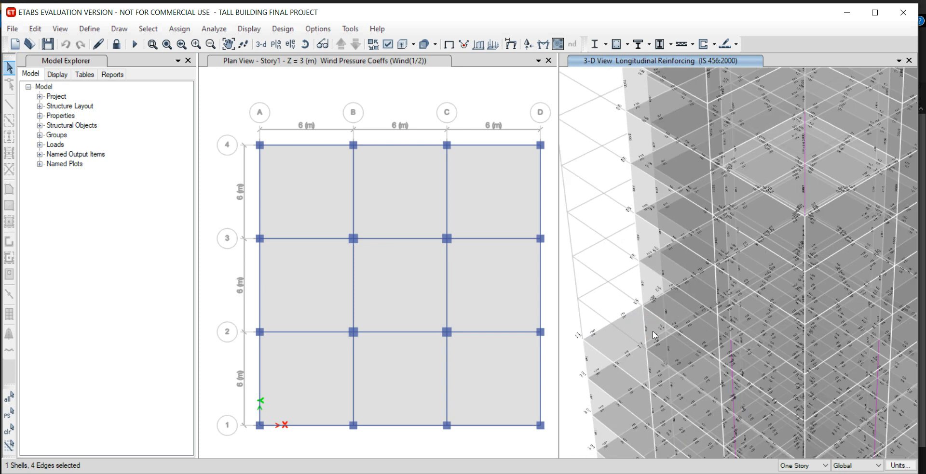
scroll(689, 160, "down", 8)
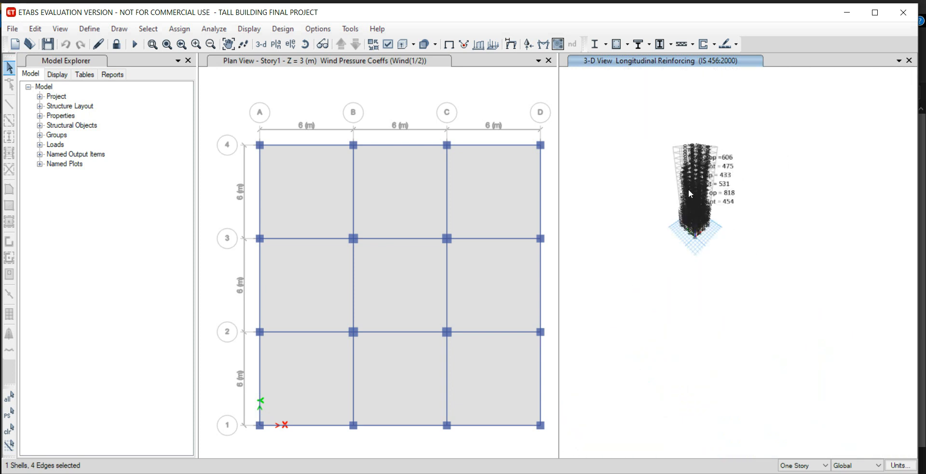
scroll(689, 204, "up", 8)
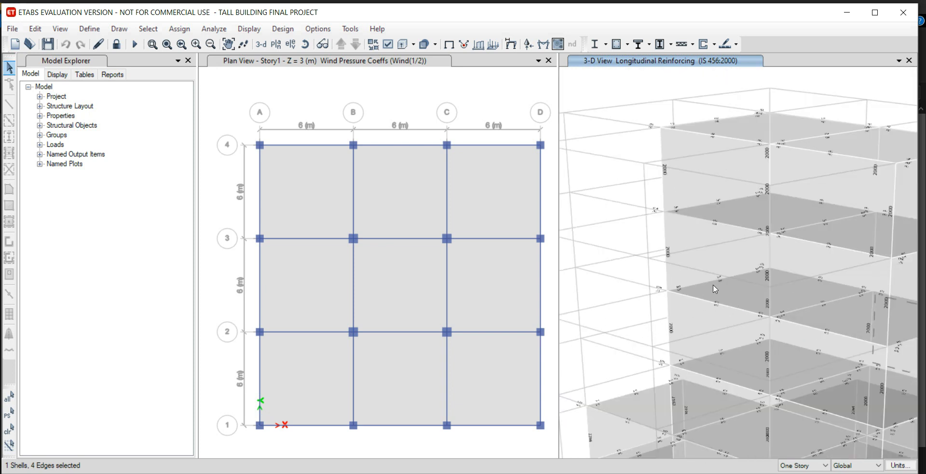
Review the concrete design details summary of the Story22 column C7 (C500X500) for combination DCon2 at station 0.
right_click(668, 255)
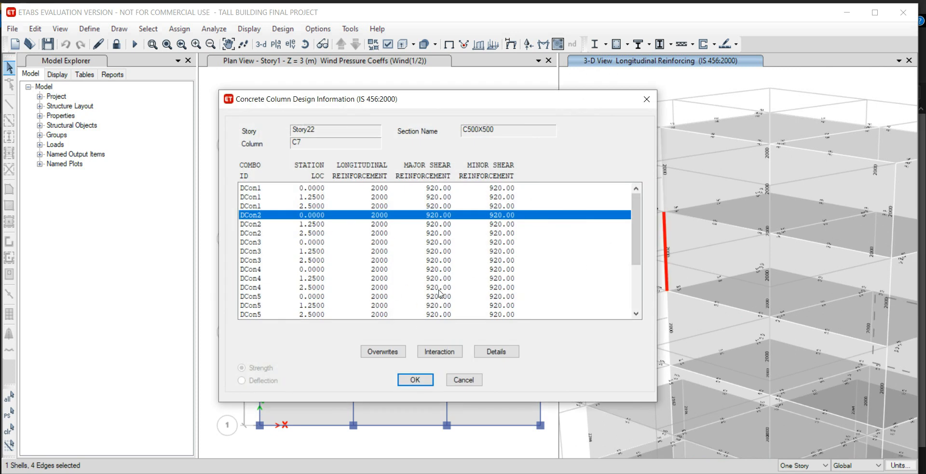
left_click(492, 356)
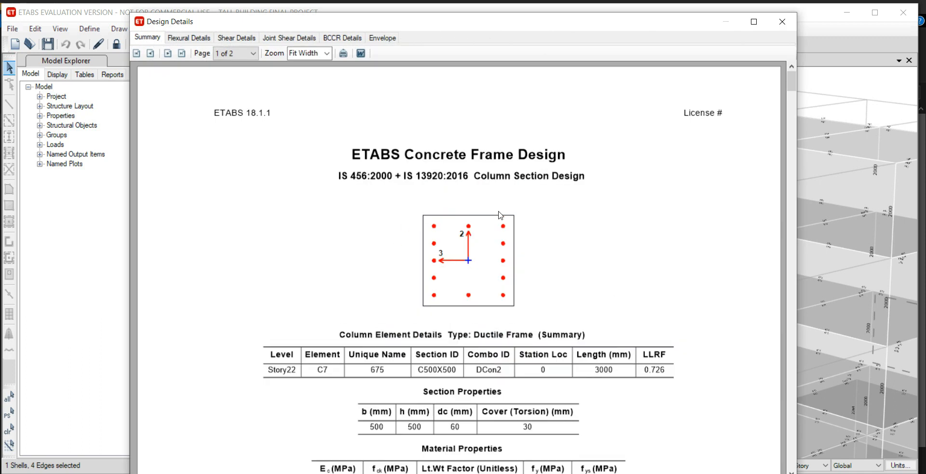
scroll(631, 281, "down", 3)
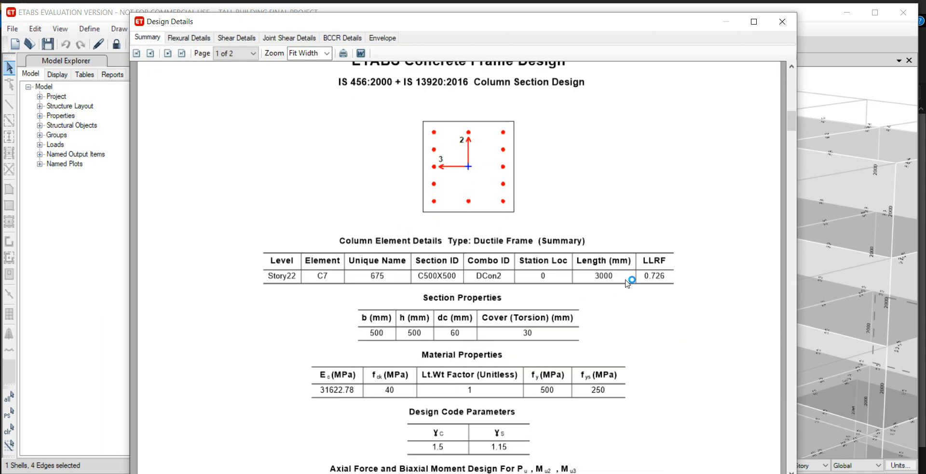
scroll(605, 235, "up", 3)
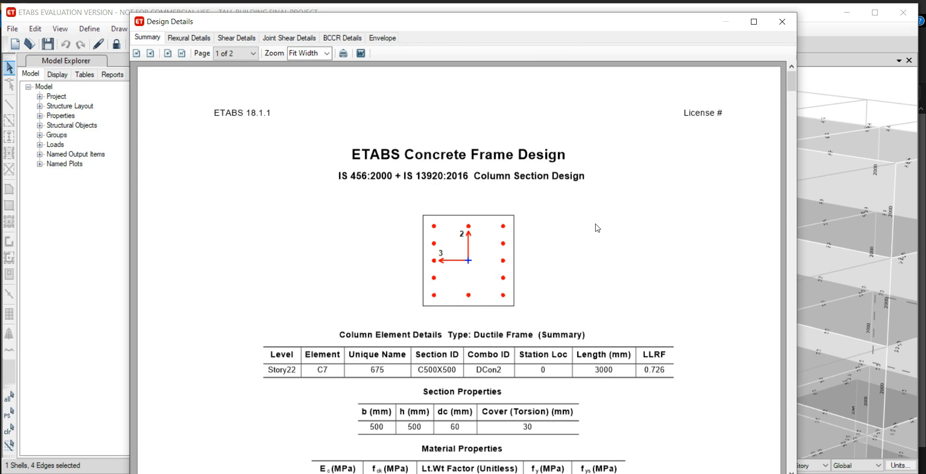
scroll(597, 228, "down", 20)
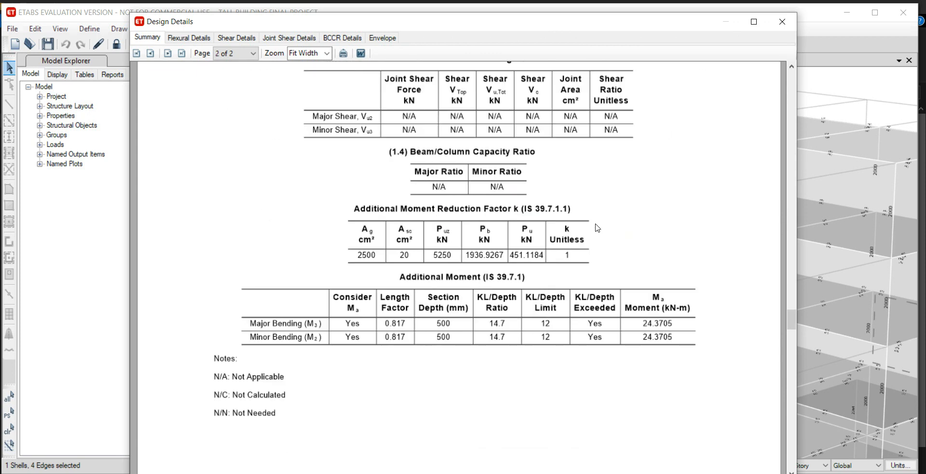
scroll(597, 228, "down", 6)
scroll(597, 228, "up", 18)
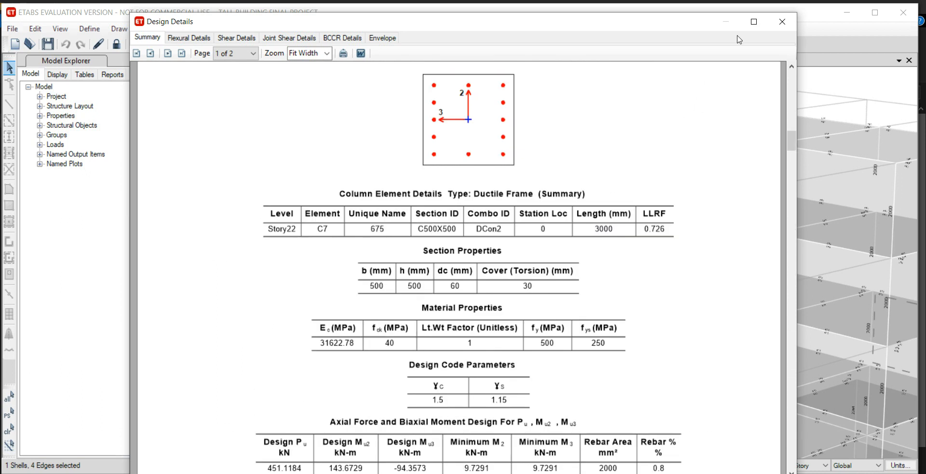
left_click(782, 22)
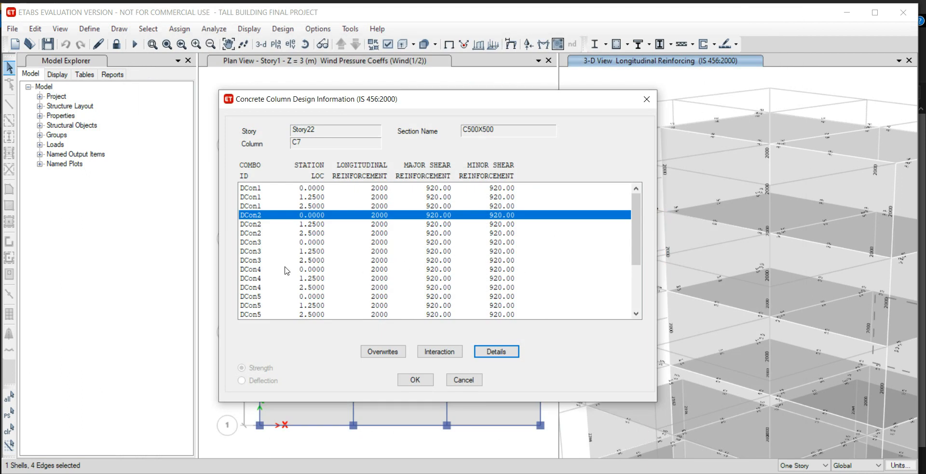
Check the longitudinal and shear reinforcement of column C7 for combinations DCon4 to DCon8, and close its design information.
scroll(301, 270, "down", 3)
left_click(294, 234)
left_click(297, 216)
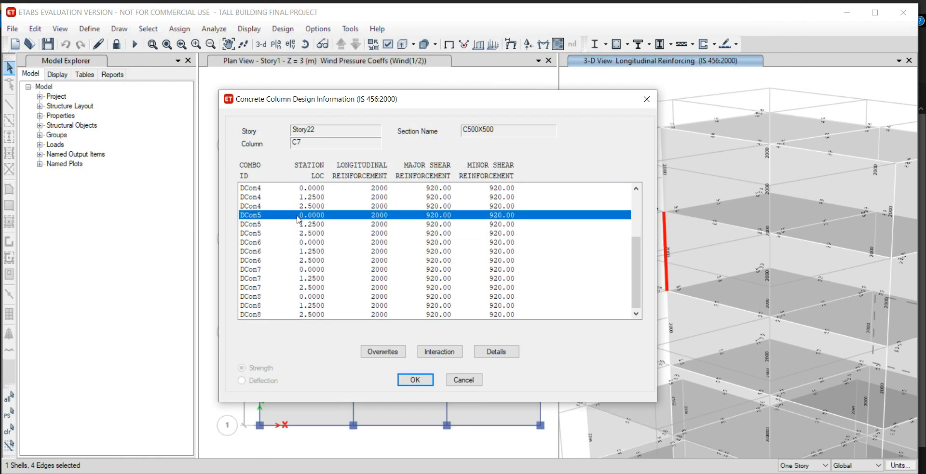
left_click(330, 260)
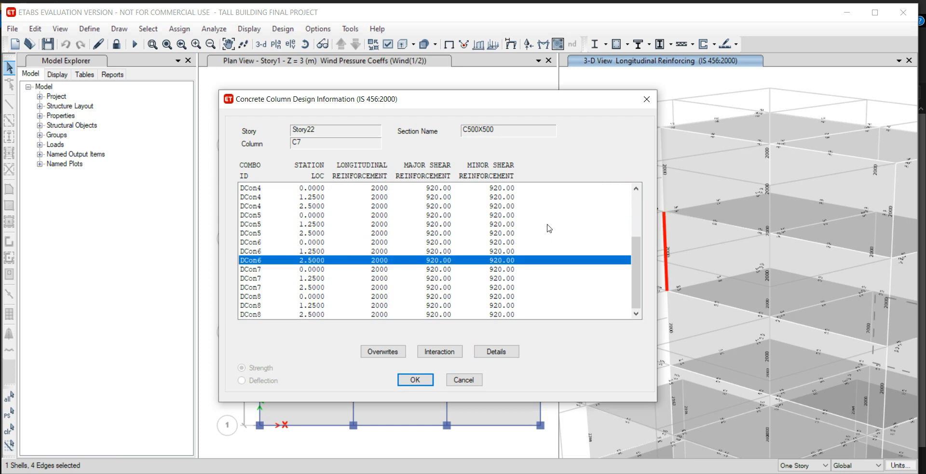
left_click(478, 225)
left_click(521, 261)
left_click(415, 380)
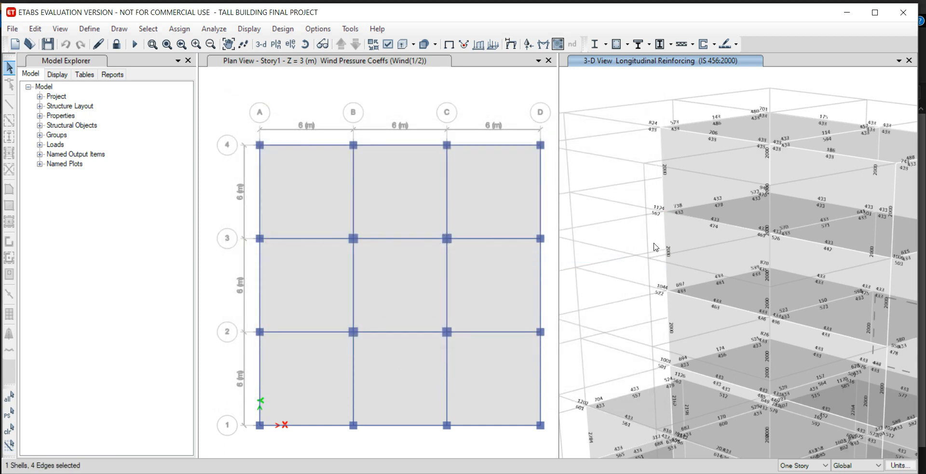
scroll(611, 350, "up", 4)
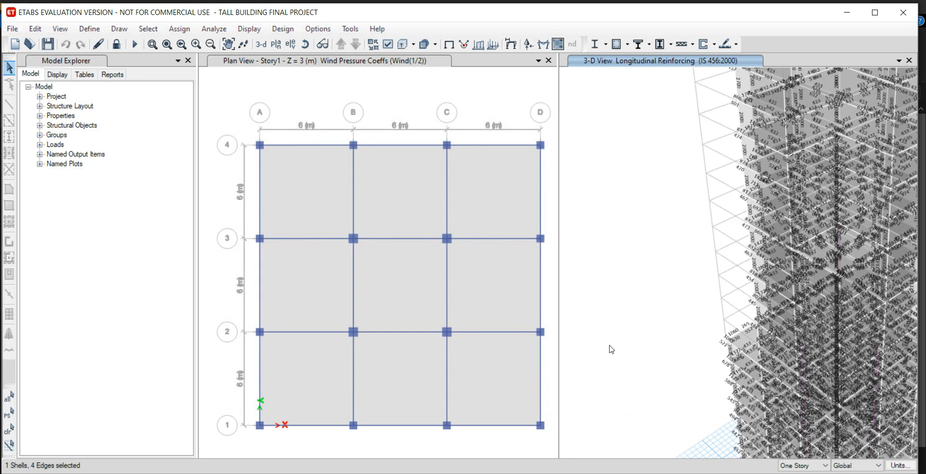